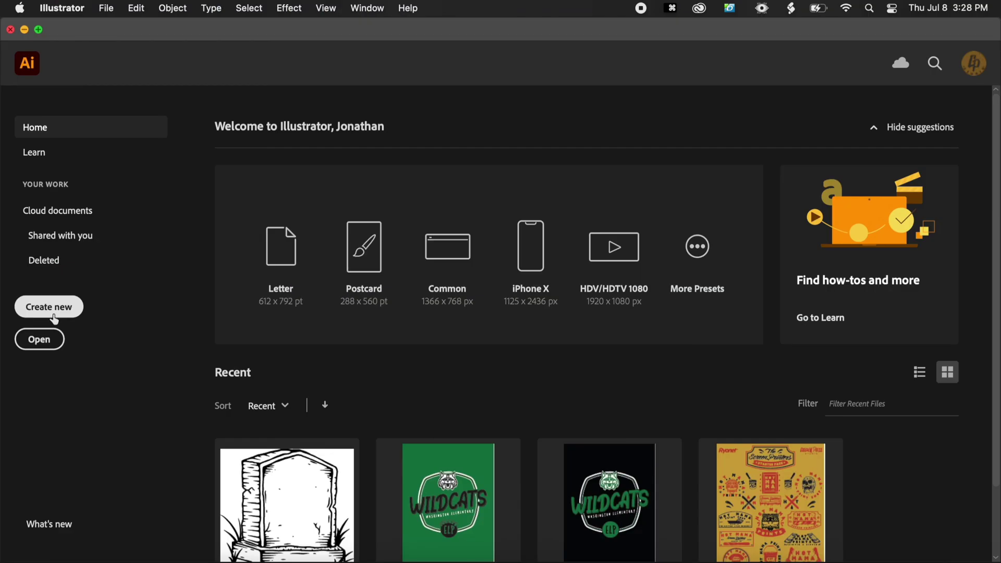
Step: Create a new 13 × 19 in document and show the rulers
click(54, 315)
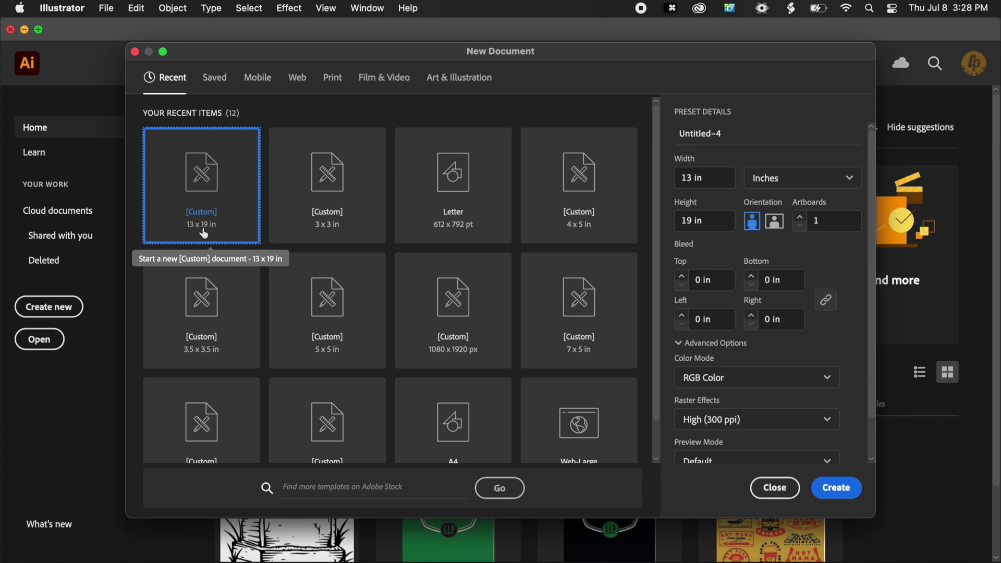
click(843, 489)
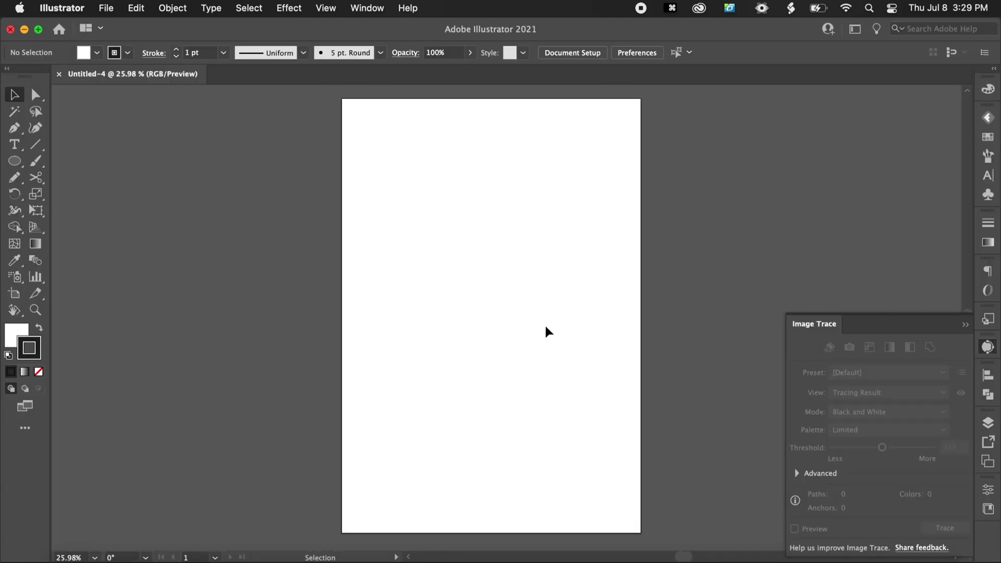
key(super+r)
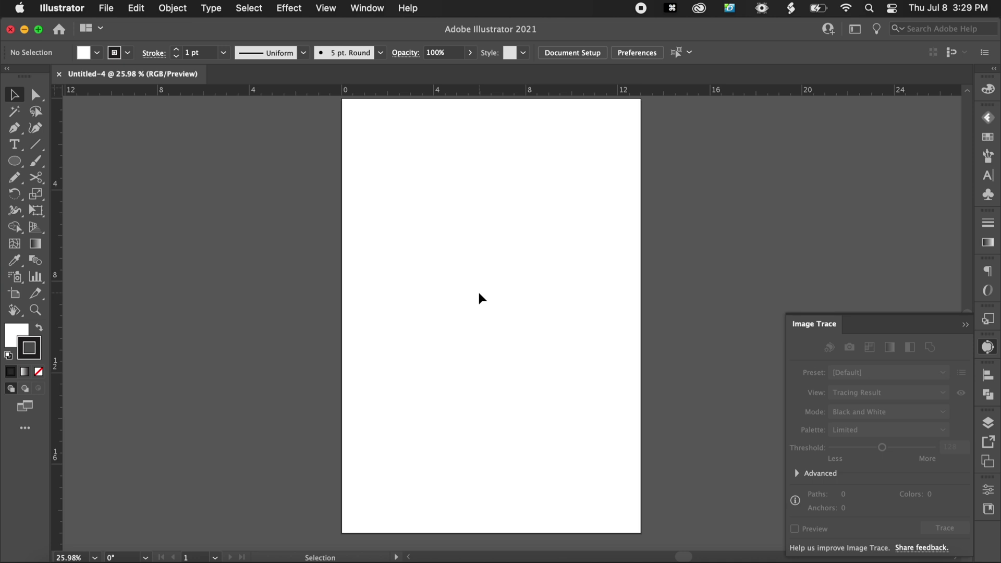
Step: Cycle through the Selection, Direct Selection and Type tools, then glance at the Object menu
key(v)
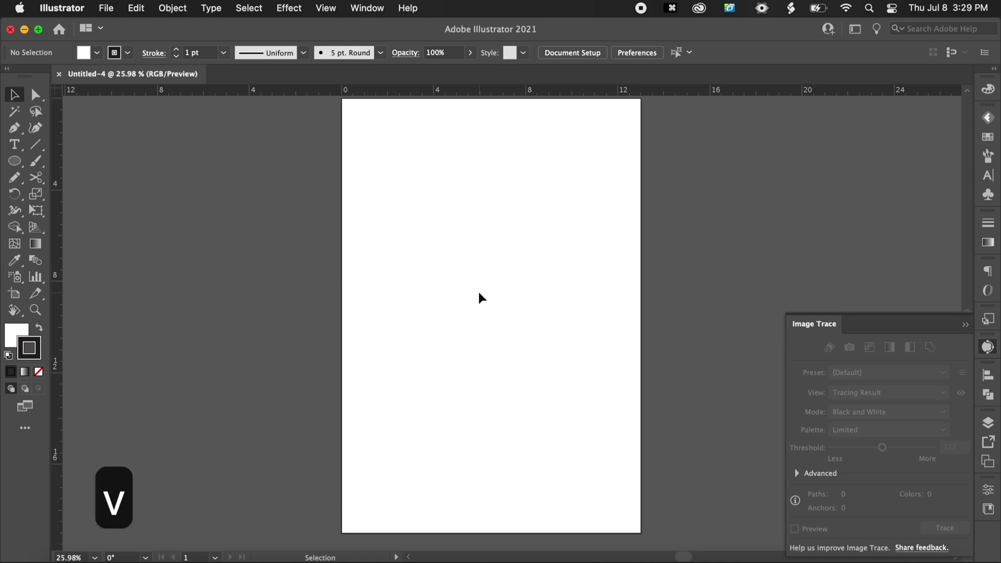
key(a)
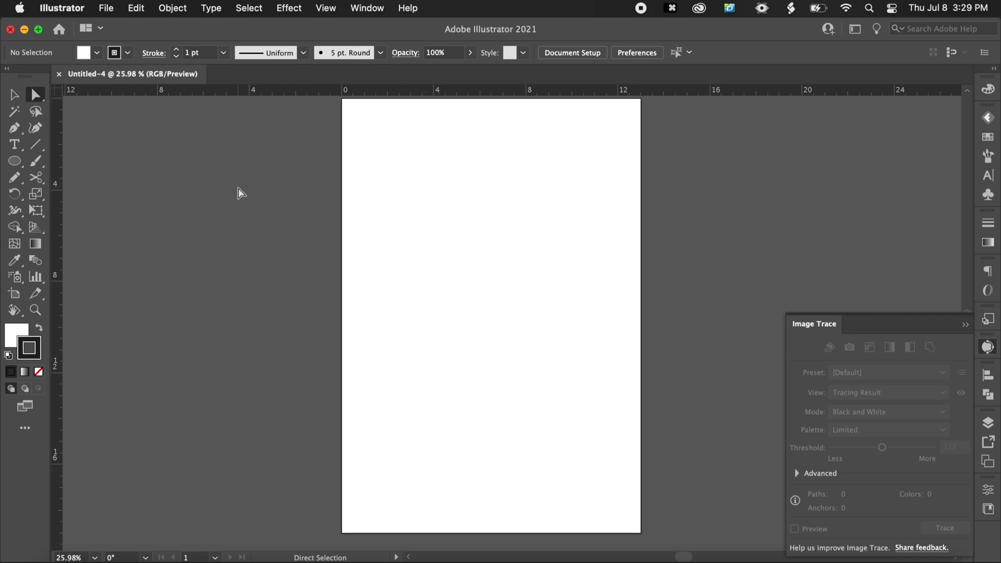
key(t)
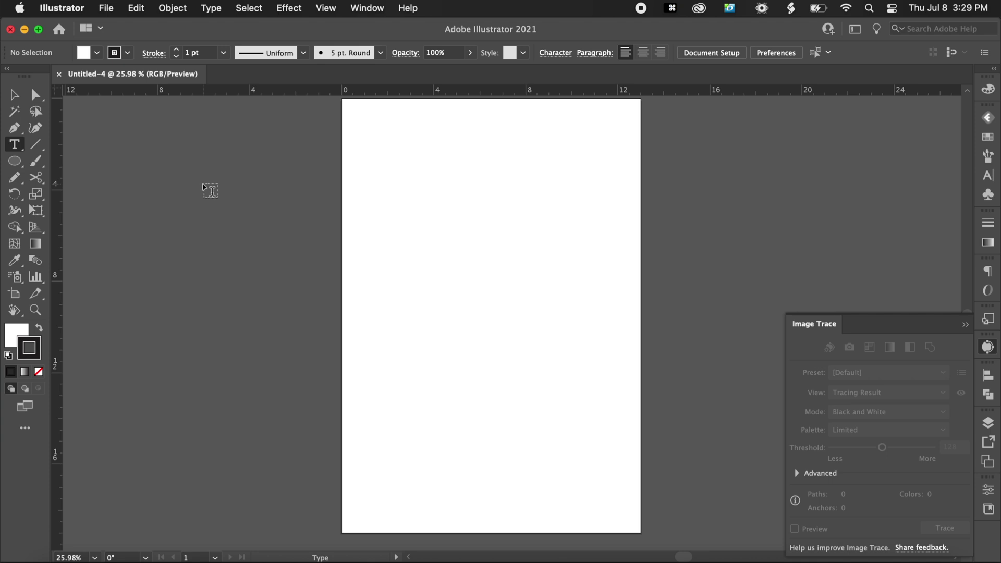
key(v)
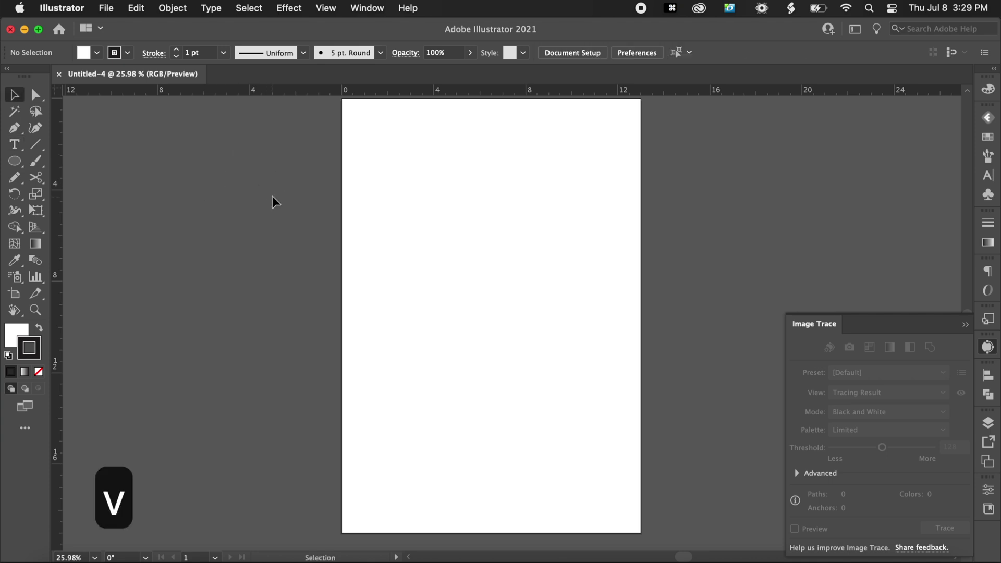
click(181, 10)
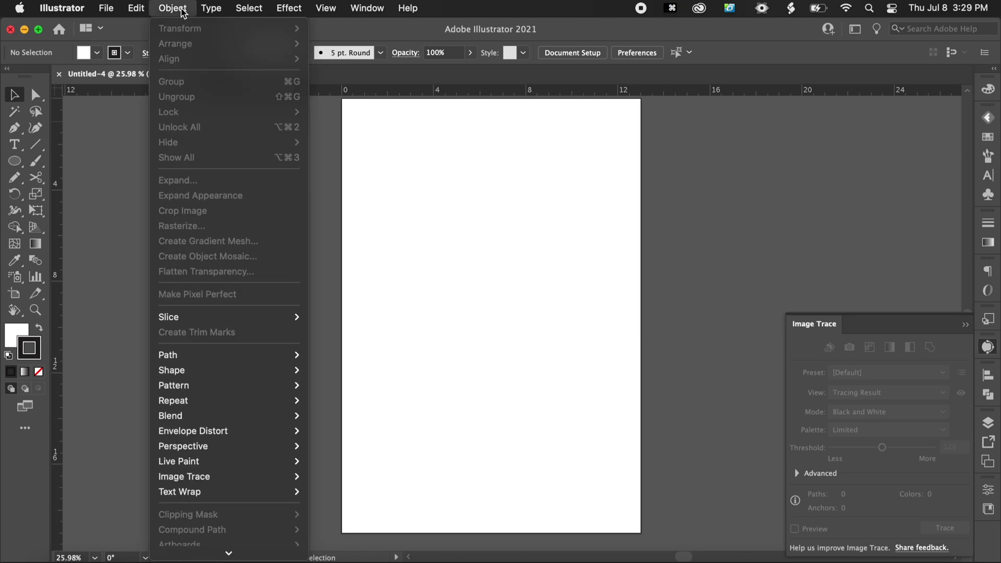
click(182, 9)
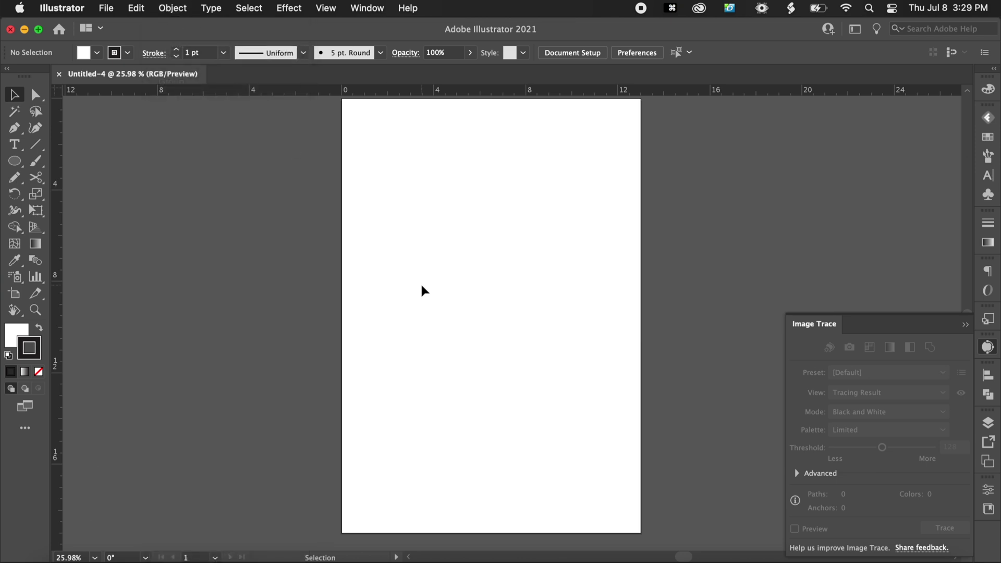
Step: Draw a curved Pen path with no fill and a 231f20 stroke
key(p)
click(414, 222)
drag(449, 276, 542, 325)
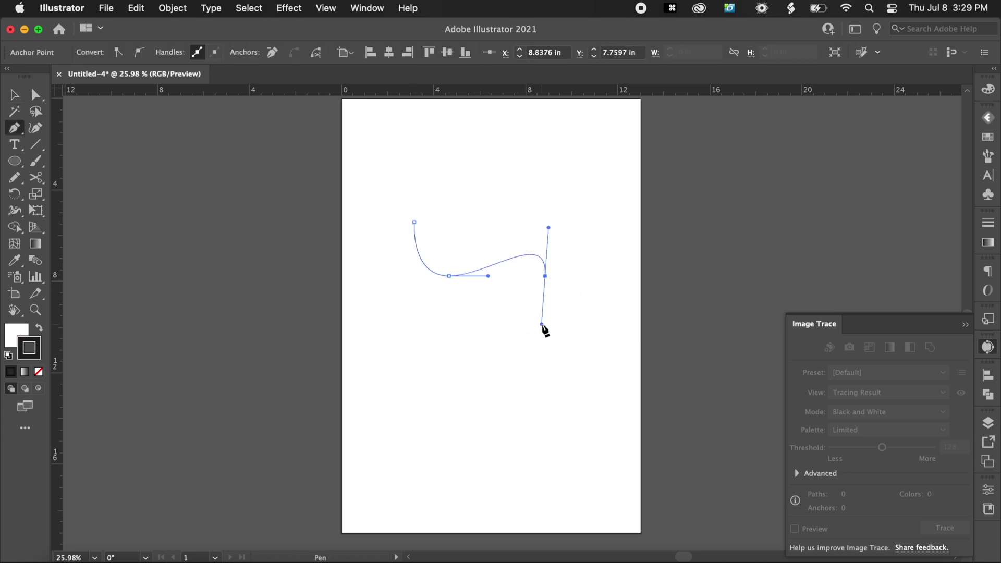
key(v)
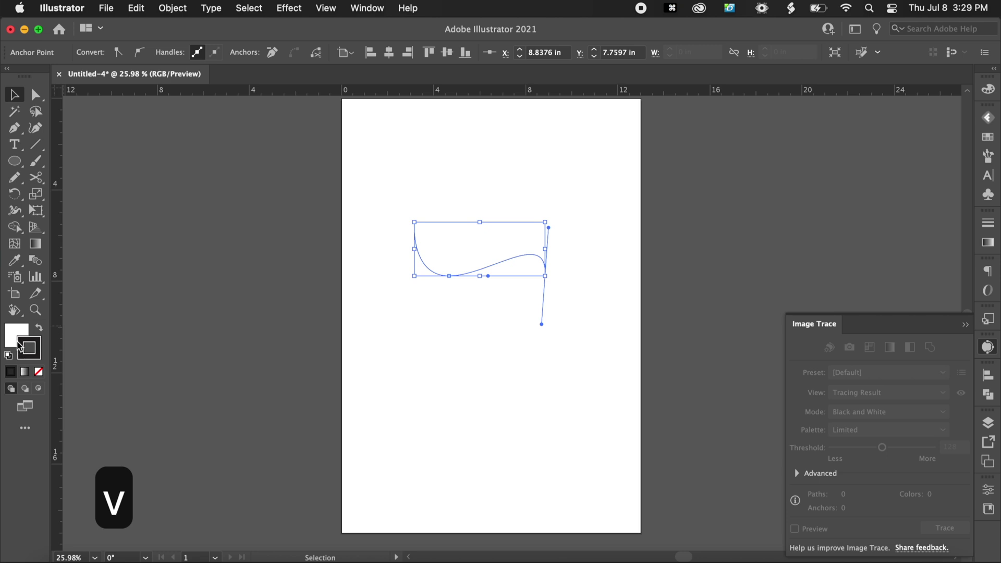
click(18, 342)
click(39, 372)
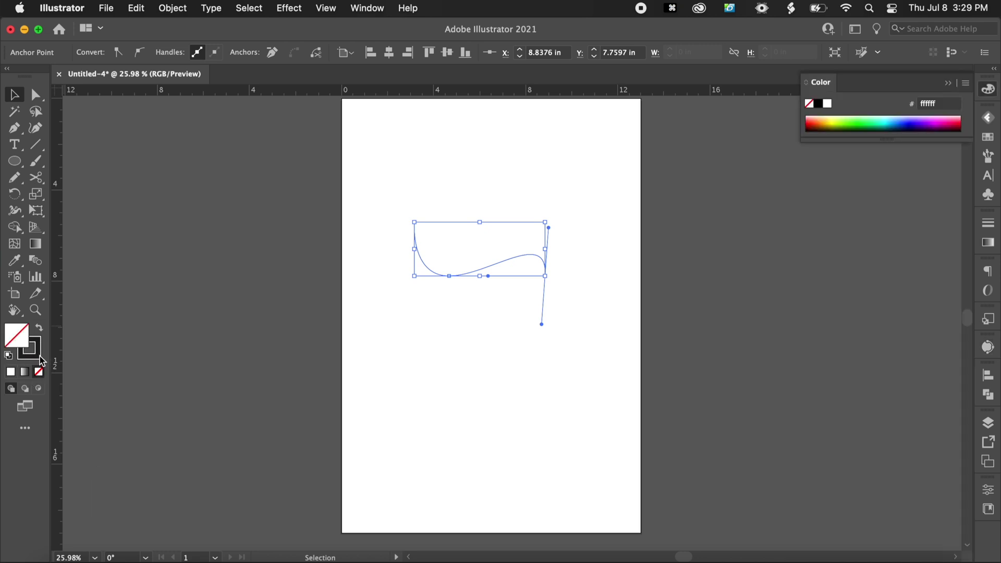
click(41, 359)
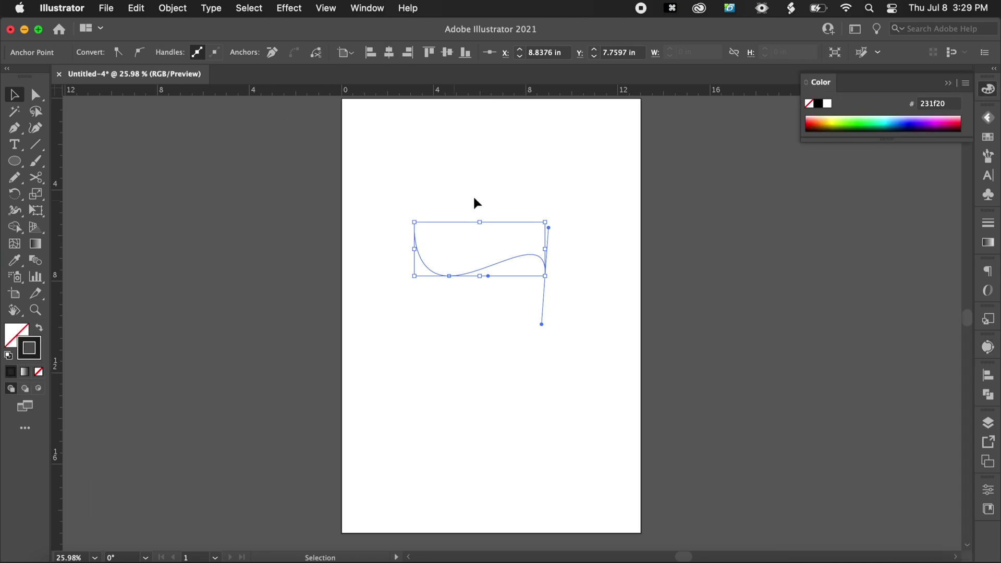
Step: Raise the curve's stroke weight to 21 pt and move it up and right
click(988, 223)
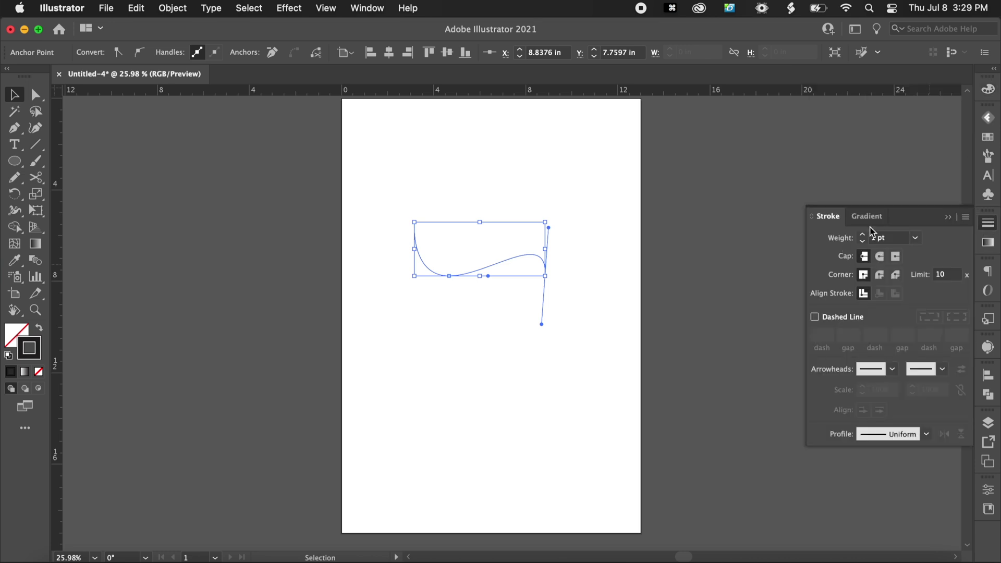
click(872, 237)
key(Up)
key(Up)
key(Up)
key(Up)
key(Up)
key(Up)
key(Up)
key(Up)
key(Up)
key(Up)
key(Up)
key(Up)
key(Up)
key(Up)
key(Up)
key(Up)
key(Up)
key(Up)
key(Up)
key(Up)
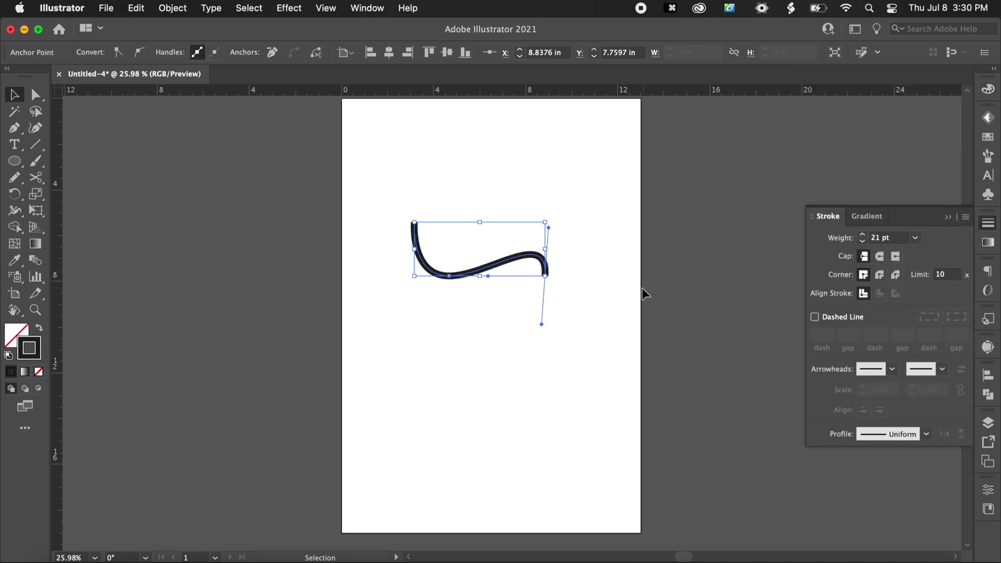
click(643, 294)
scroll(453, 299, up, 5)
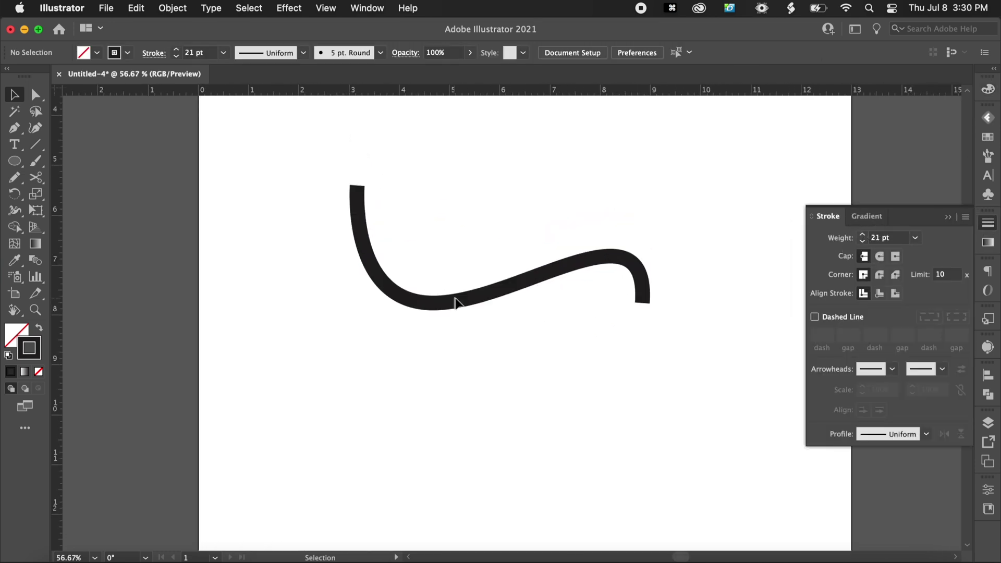
click(454, 302)
drag(469, 302, 496, 282)
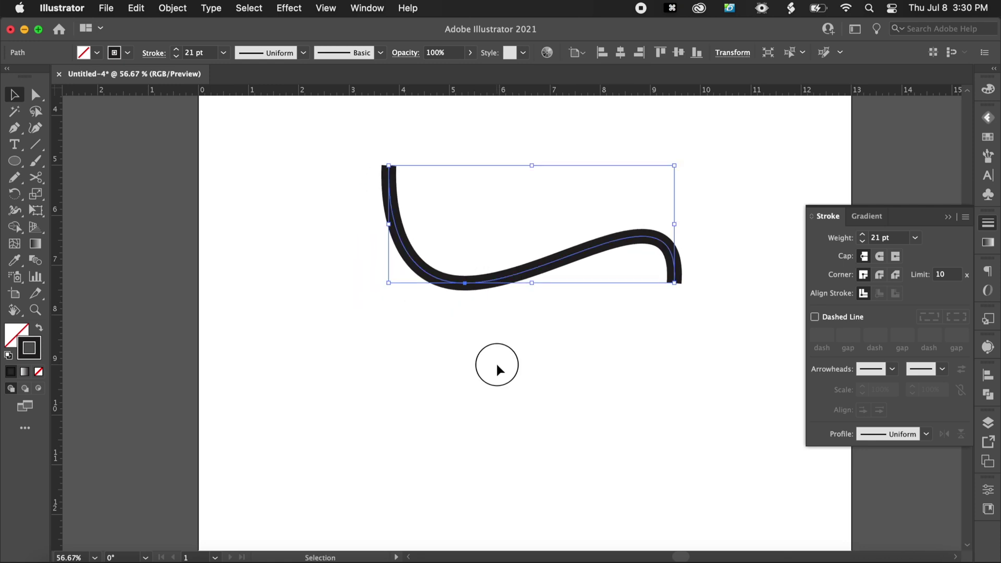
click(497, 368)
click(519, 279)
Step: Expand the curve's stroke into a filled shape via Object > Expand
click(182, 8)
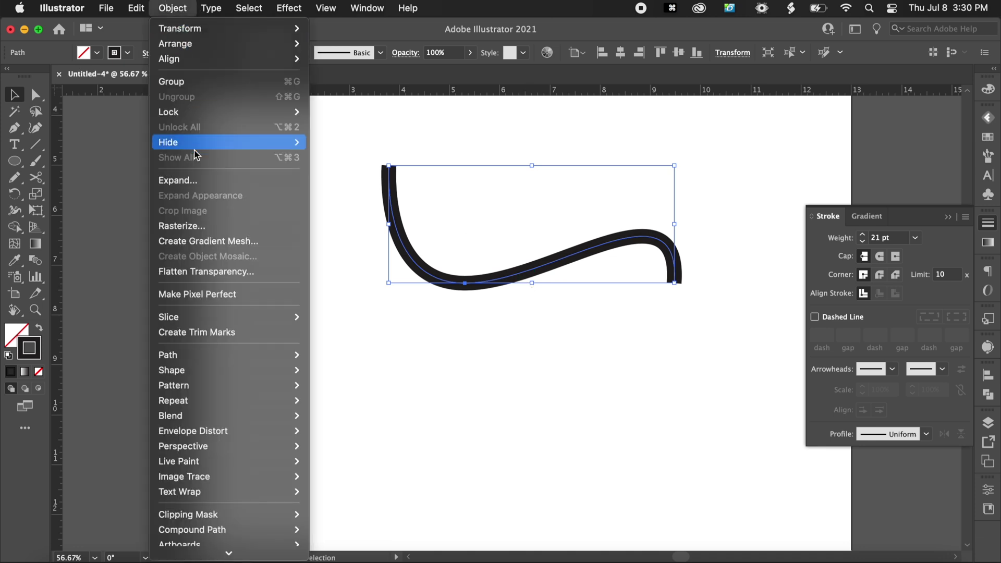
click(200, 186)
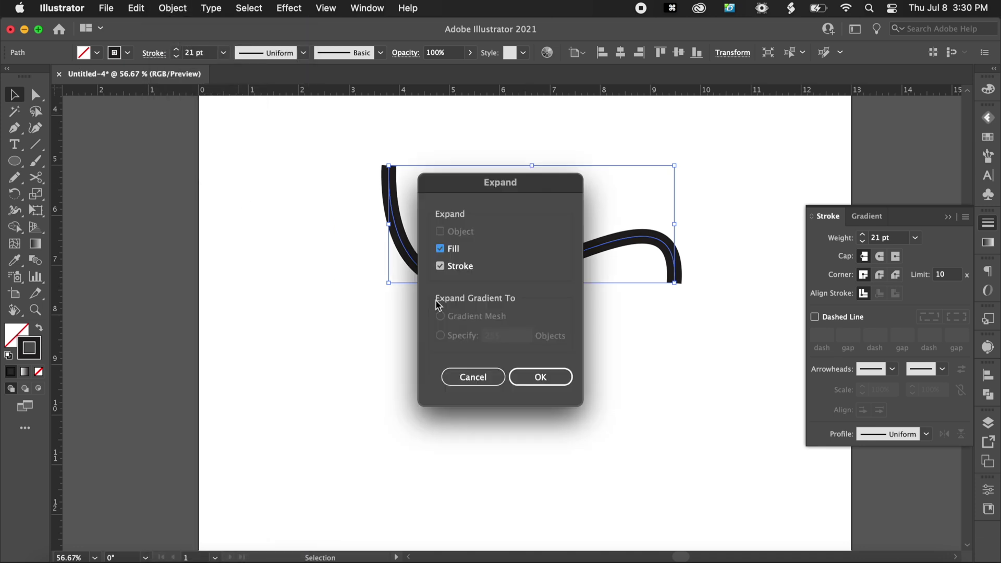
click(560, 380)
scroll(586, 324, up, 5)
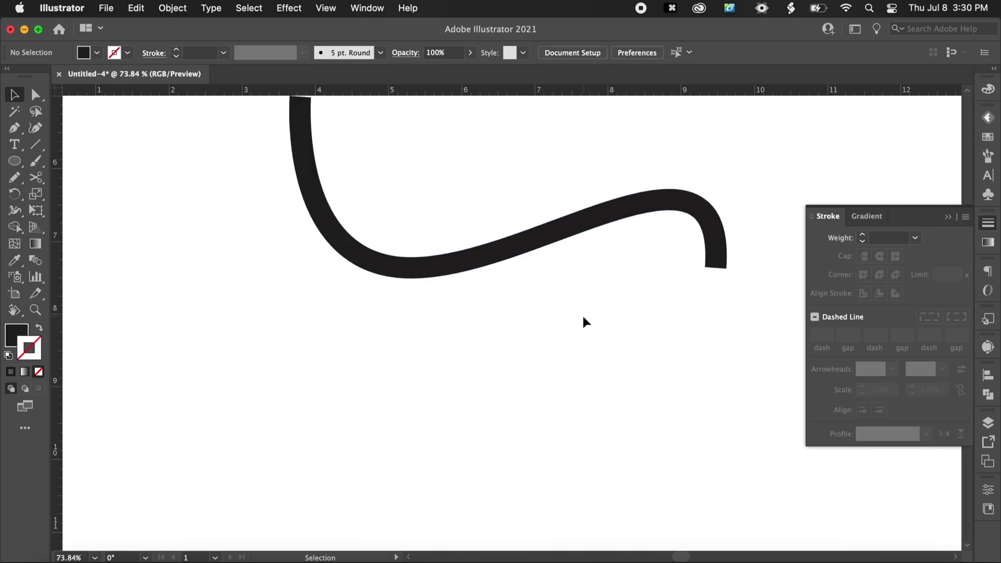
scroll(589, 243, down, 4)
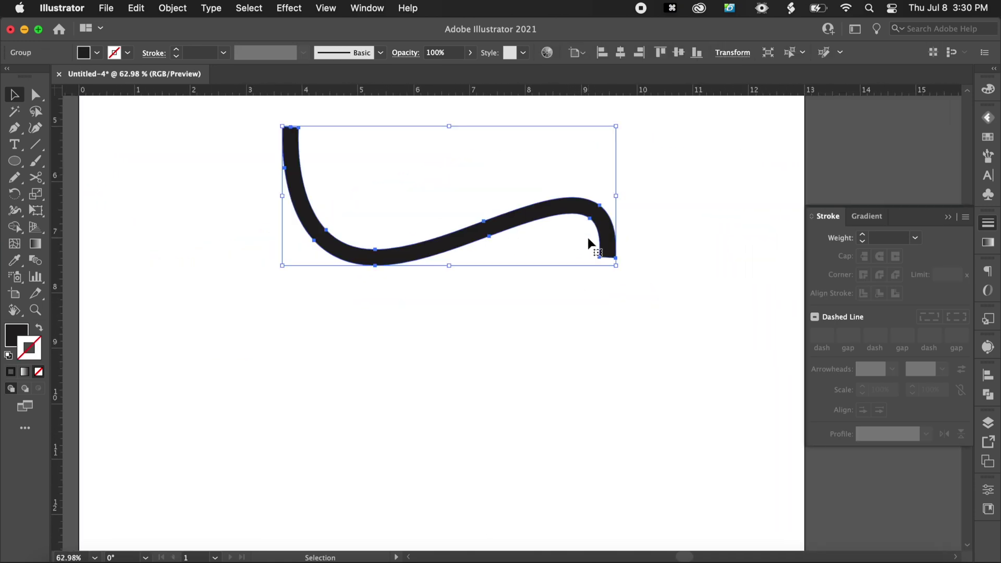
Step: Delete the expanded curve and add Lorem ipsum placeholder text scaled to about 131 pt
key(BackSpace)
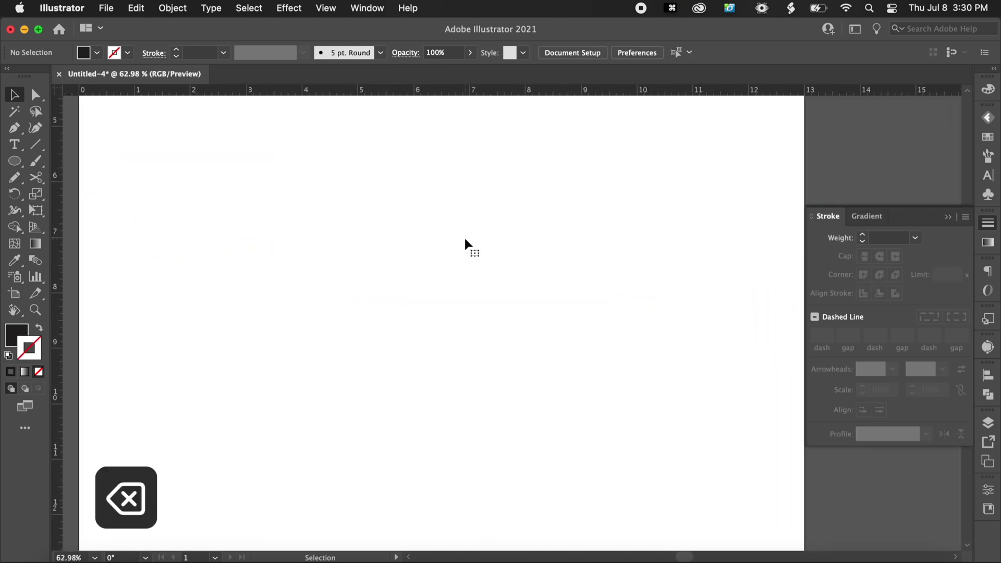
key(t)
click(437, 242)
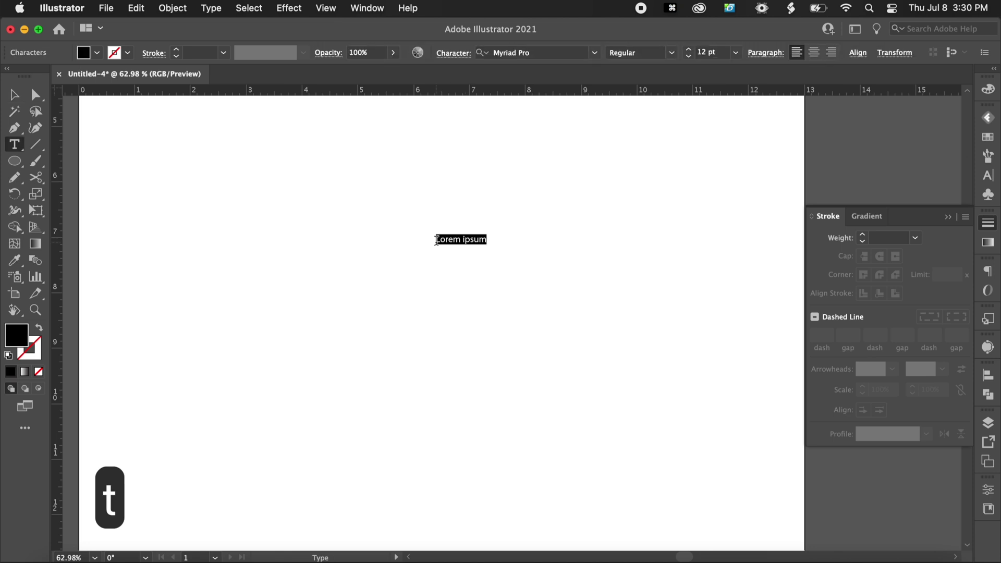
click(14, 95)
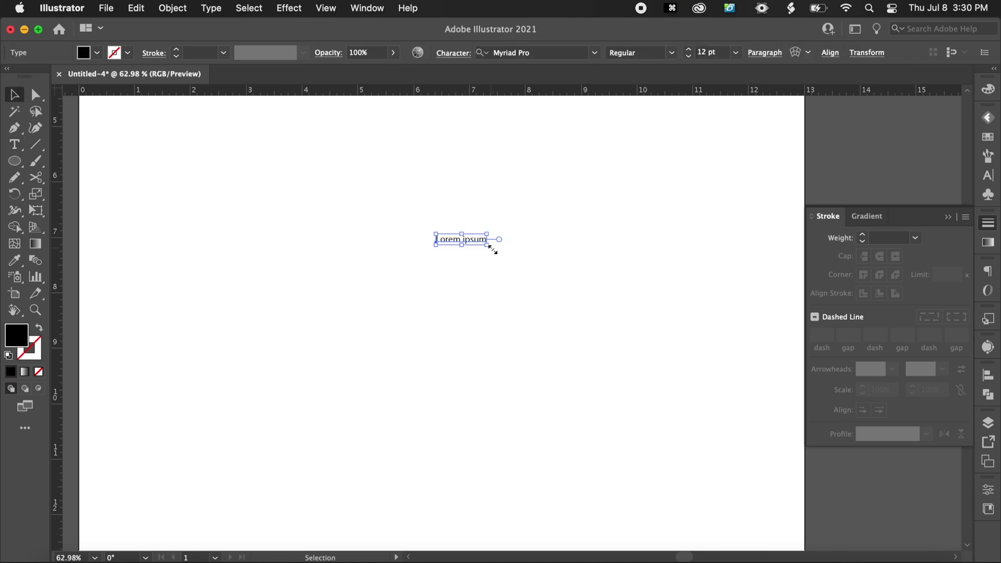
drag(490, 247, 742, 422)
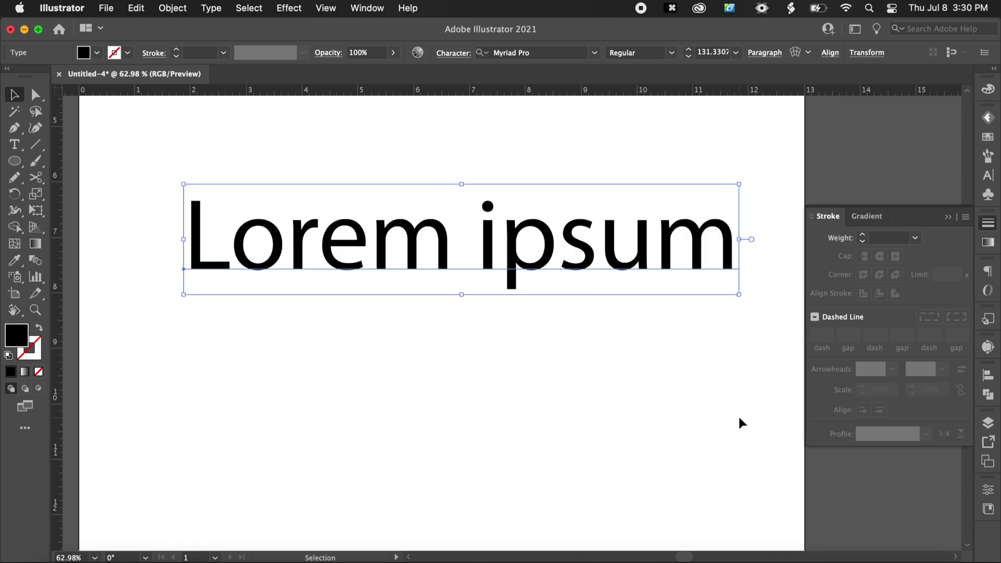
Step: Move the Lorem ipsum text to the left
key(t)
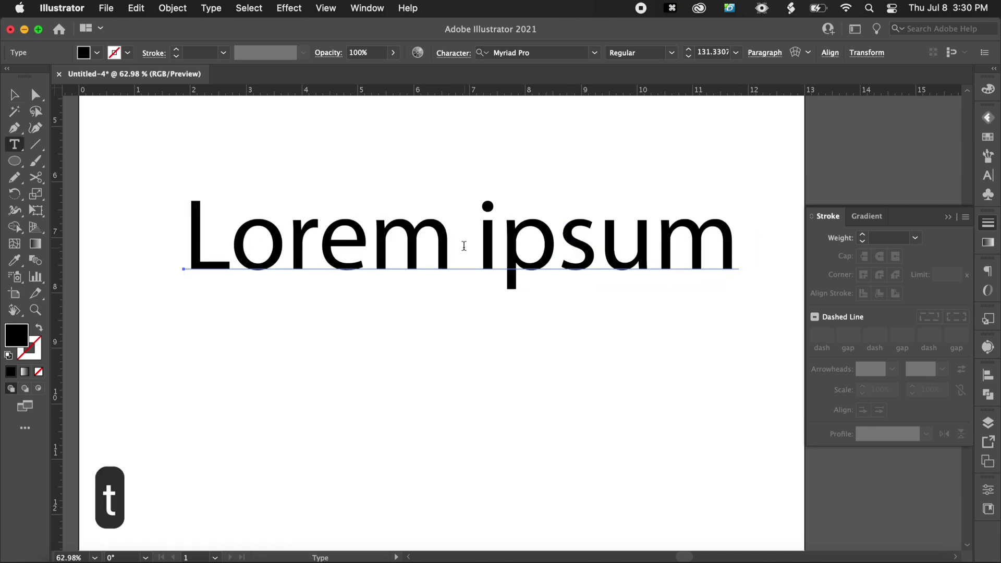
click(16, 95)
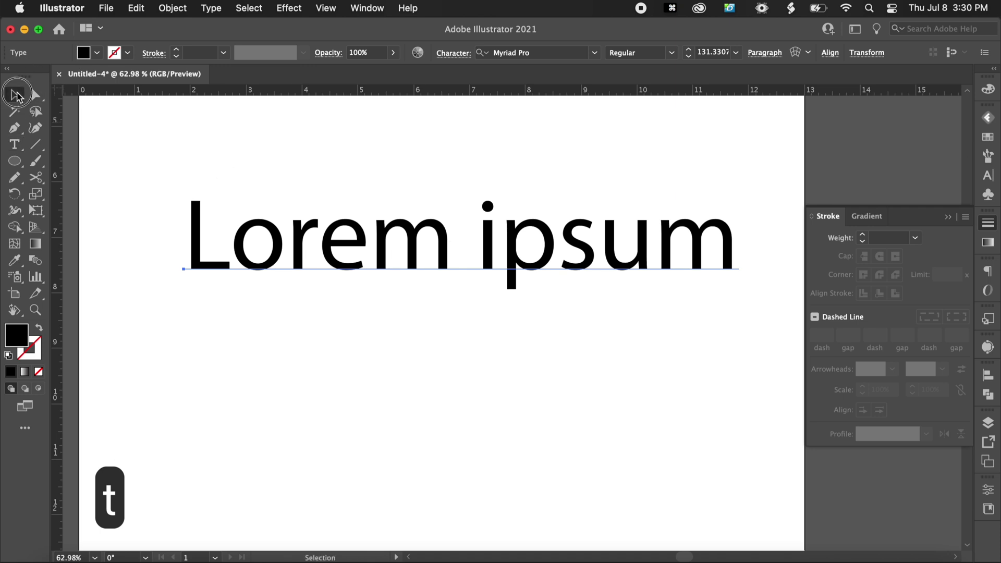
click(452, 247)
drag(529, 253, 487, 253)
Step: Convert the Lorem ipsum text to outlines, then undo back to live type
click(172, 7)
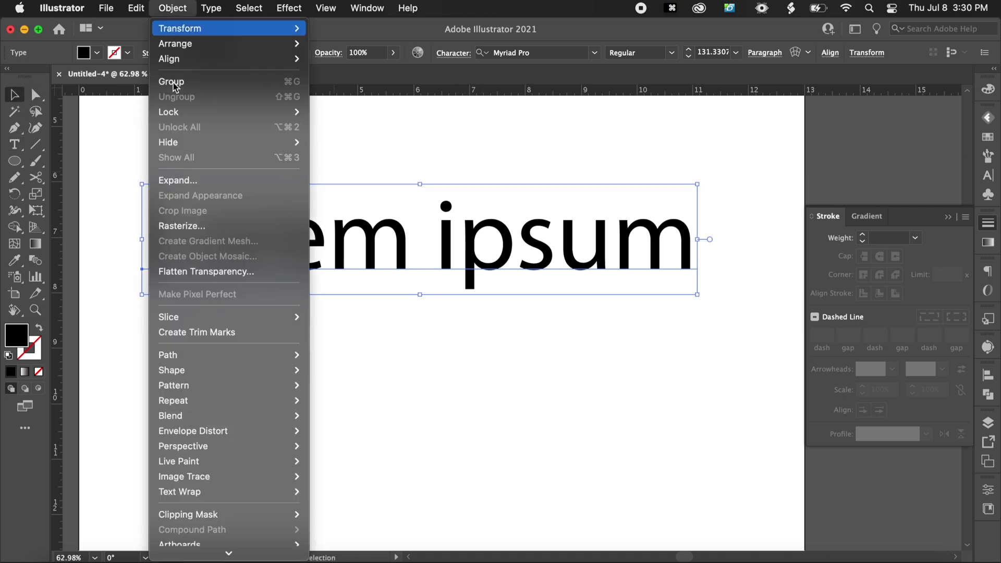
click(234, 180)
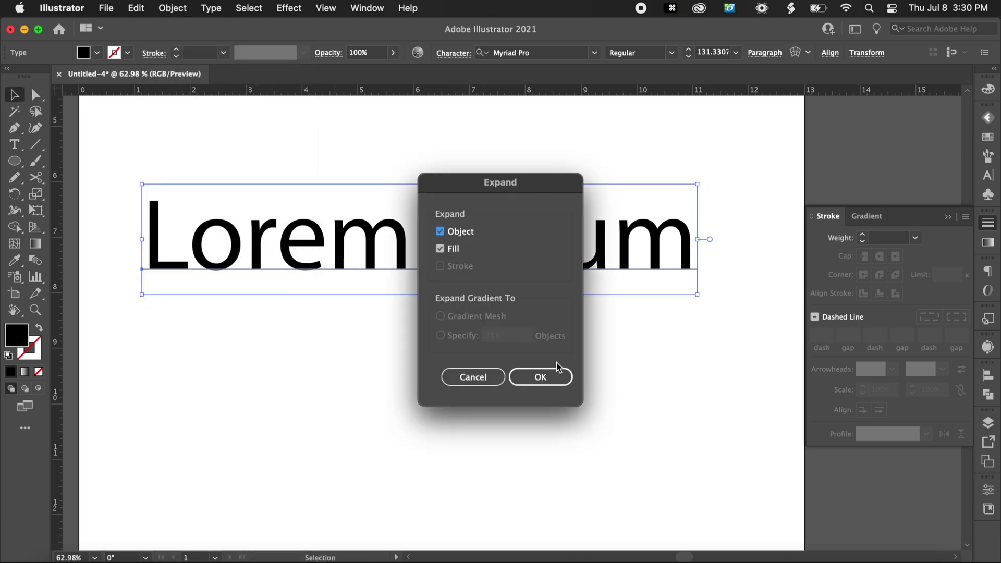
click(542, 376)
click(568, 327)
scroll(571, 321, up, 5)
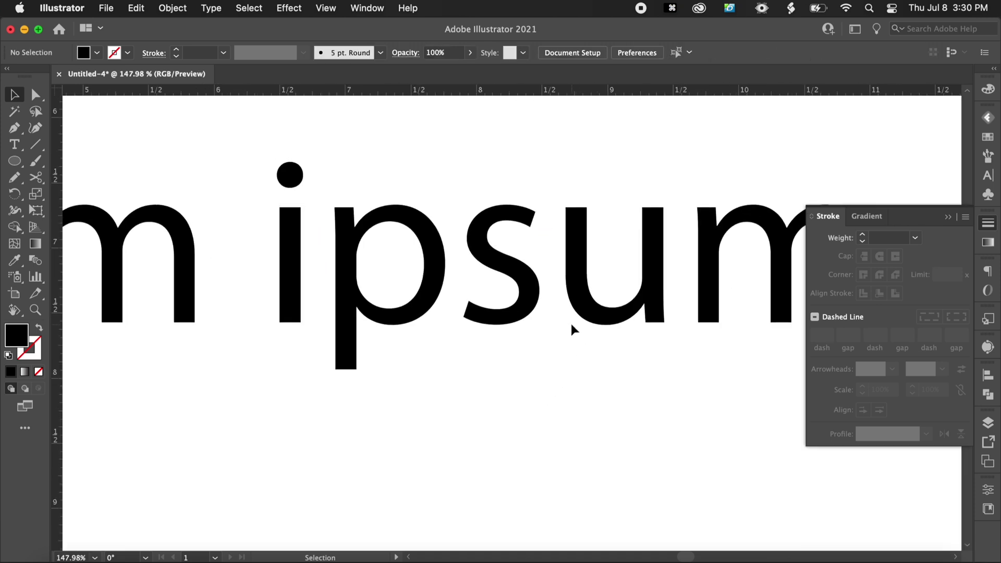
click(527, 280)
scroll(529, 284, up, 7)
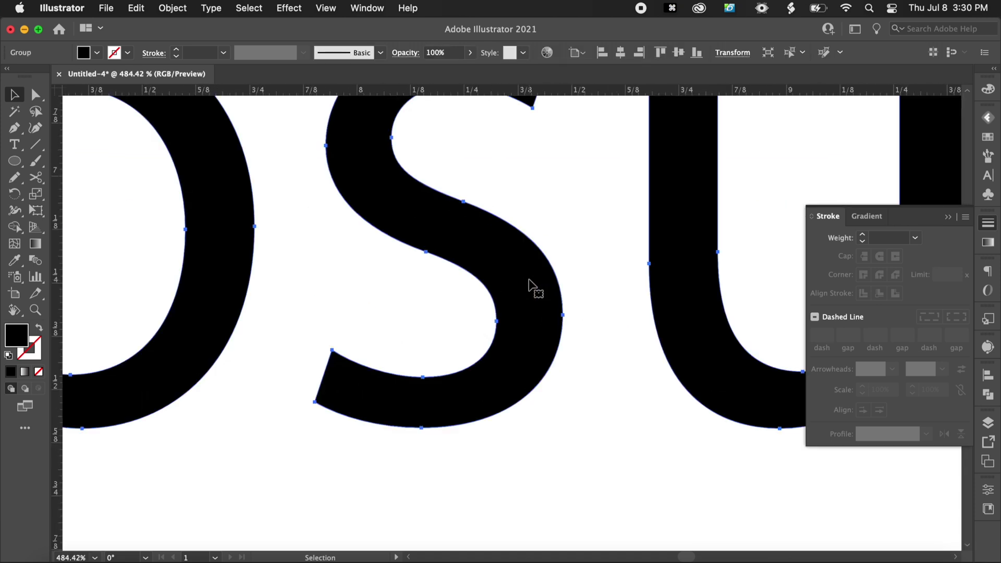
scroll(529, 286, down, 13)
key(cmd+z)
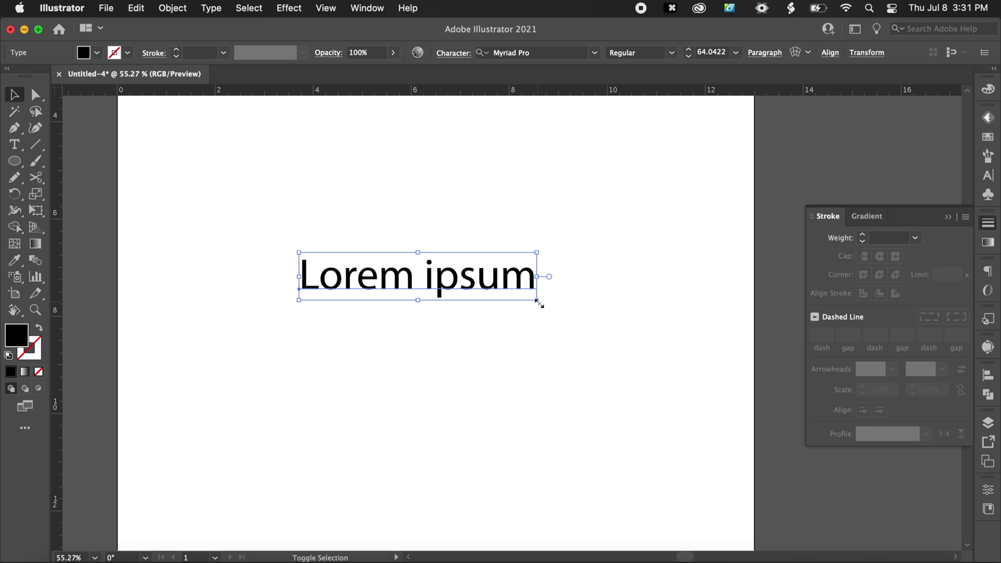
Step: Enlarge the Lorem ipsum text further by dragging its corner handle
drag(537, 302, 614, 385)
click(614, 386)
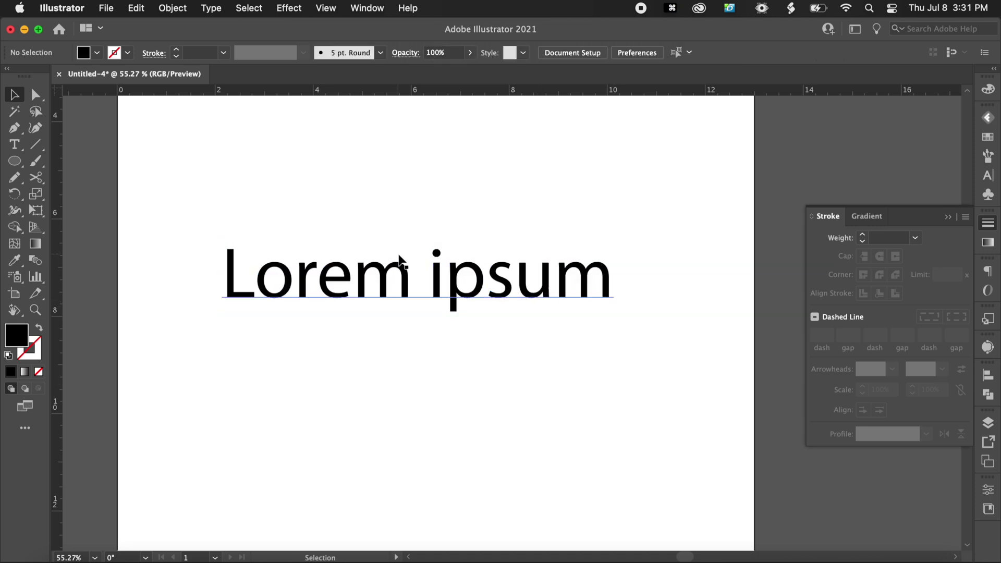
click(172, 8)
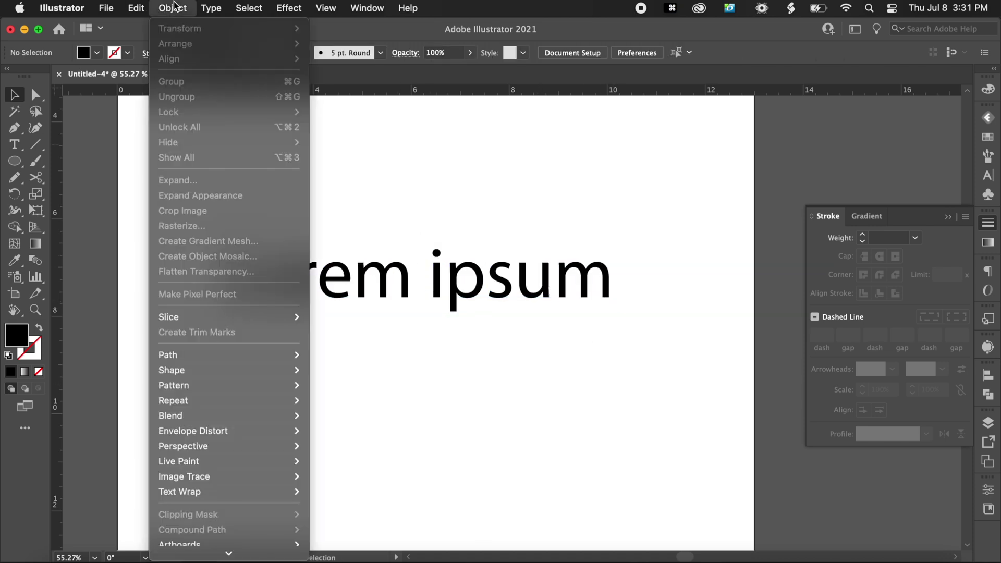
click(173, 7)
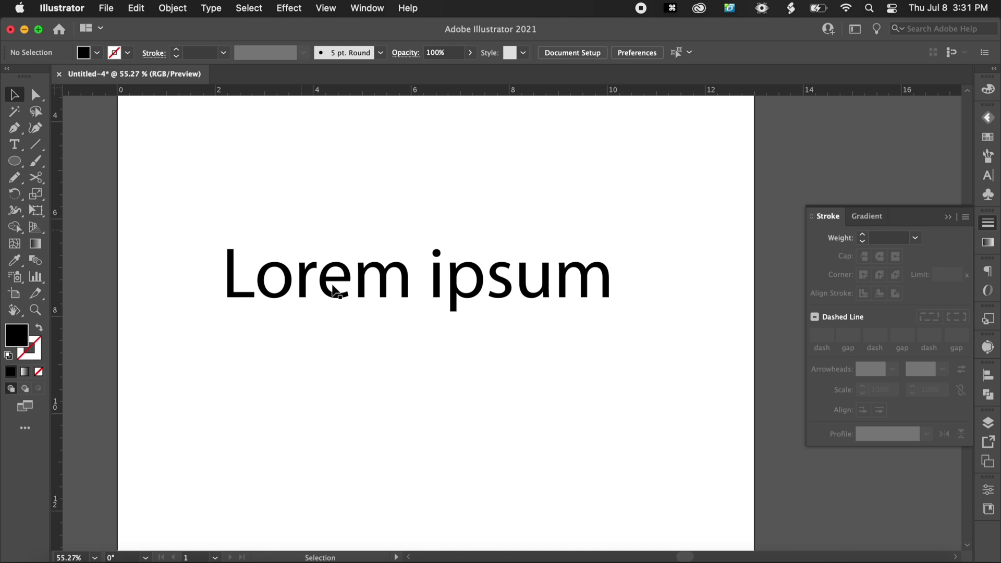
Step: Expand the Lorem ipsum text into outlines with Shift+Cmd+/
click(378, 296)
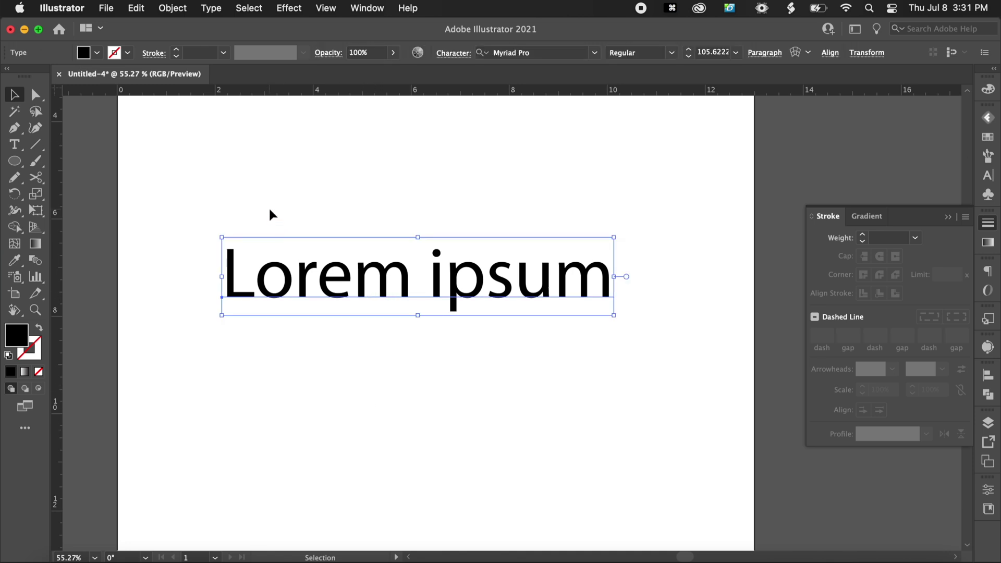
key(super+shift+slash)
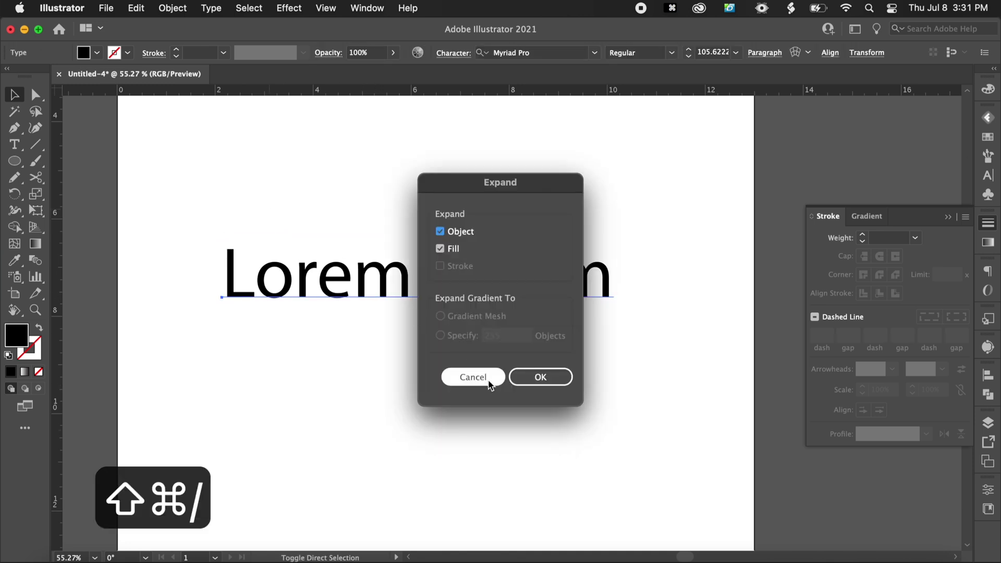
click(540, 377)
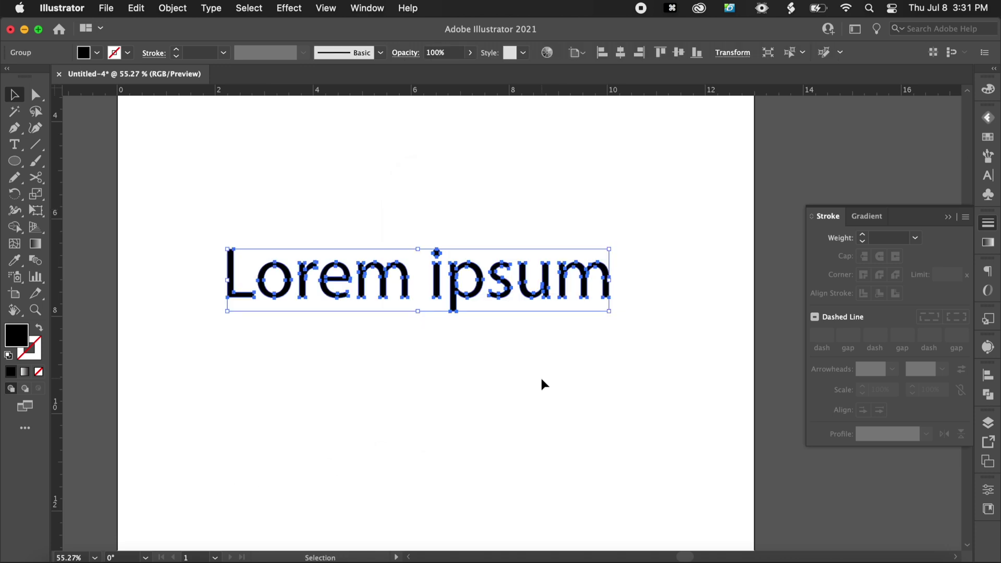
click(480, 368)
Step: Select the outlined Lorem ipsum group and delete it
scroll(455, 308, up, 5)
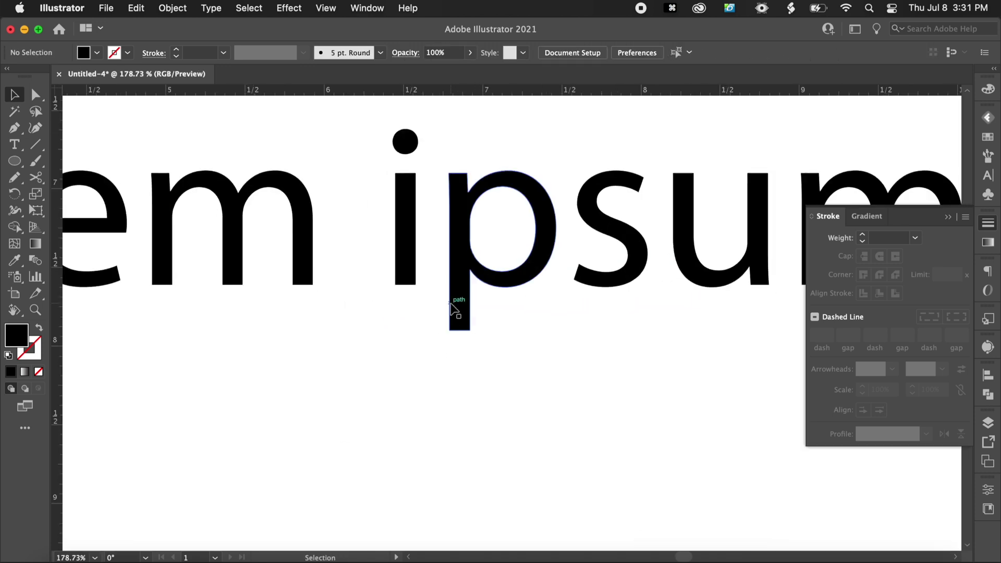
click(459, 268)
scroll(460, 268, down, 5)
scroll(453, 281, up, 4)
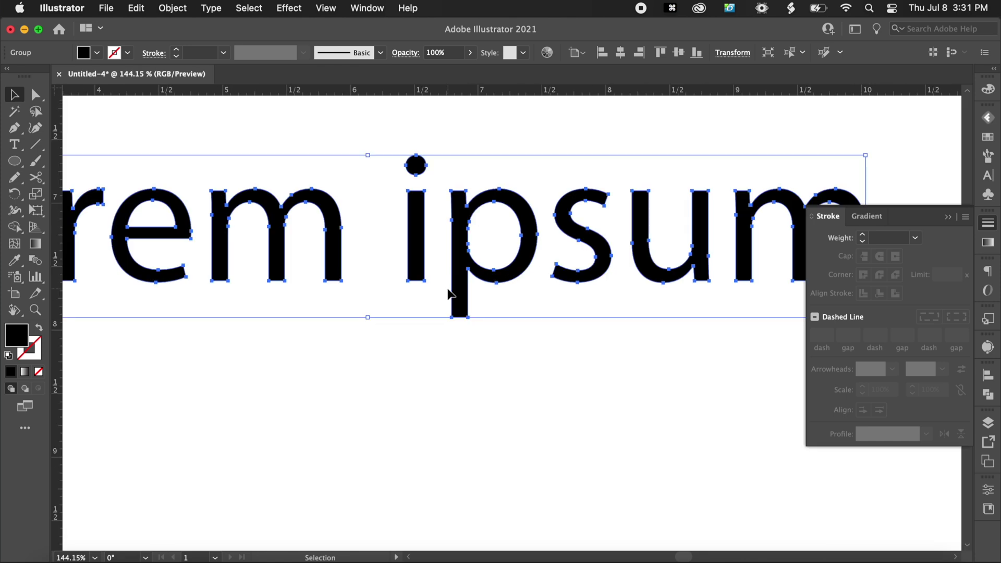
scroll(447, 290, down, 5)
key(Delete)
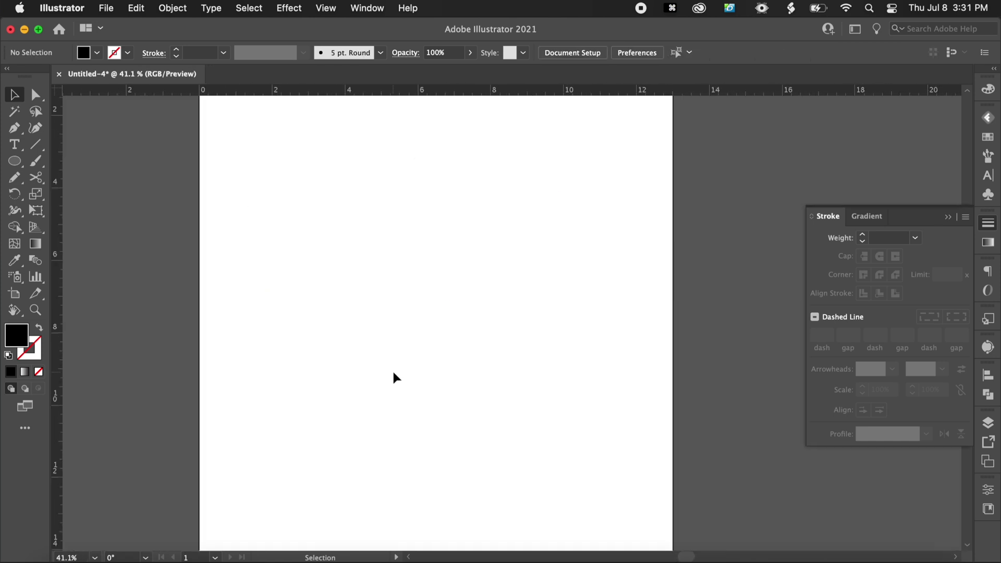
Step: Open the Keyboard Shortcuts dialog from the Edit menu
click(139, 6)
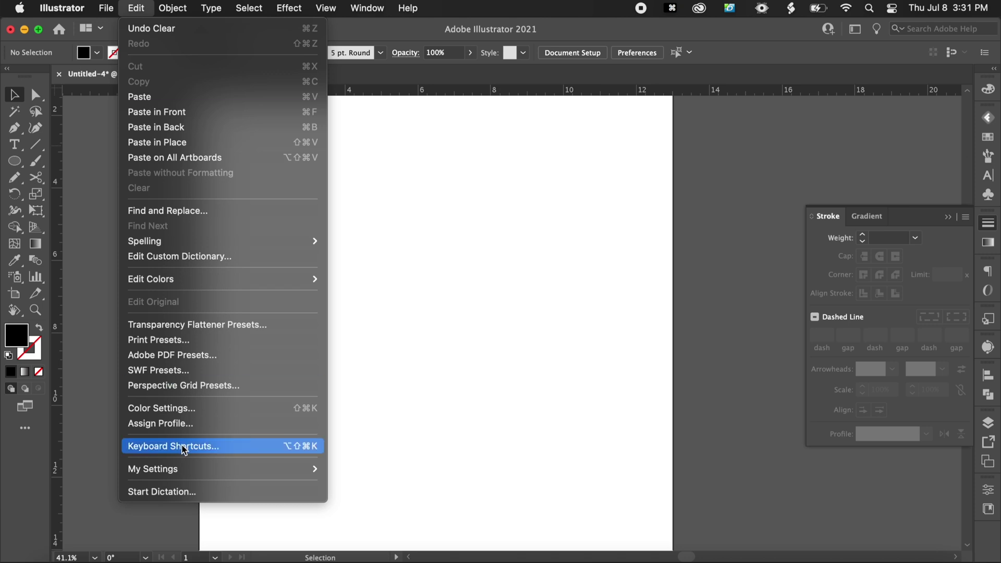
click(224, 448)
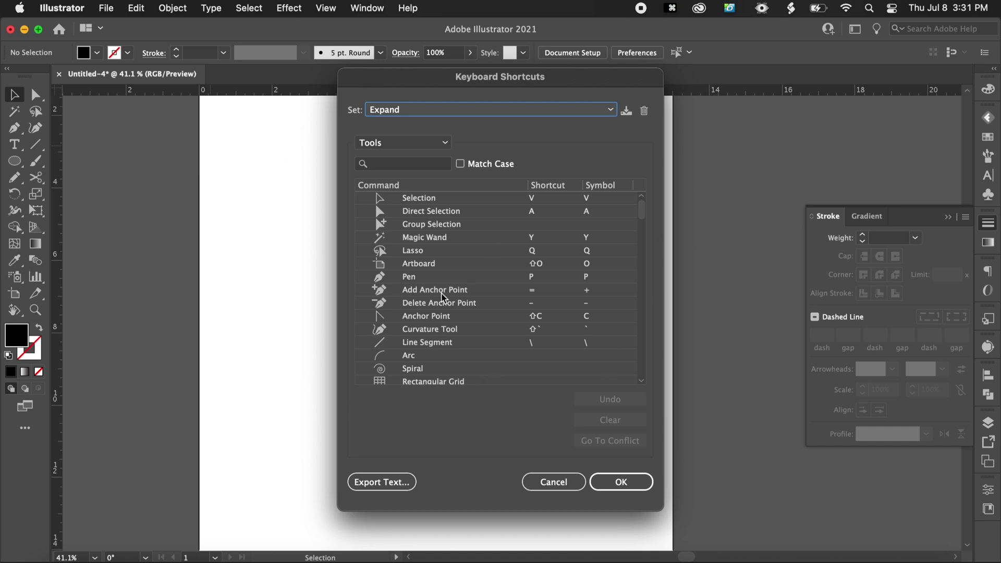
scroll(440, 292, down, 8)
scroll(439, 293, up, 7)
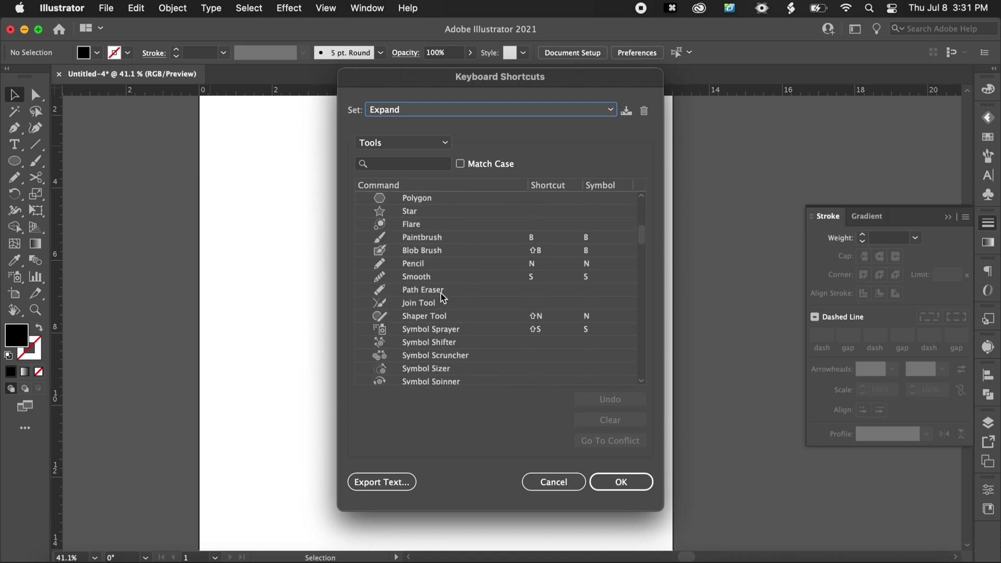
scroll(440, 293, up, 1)
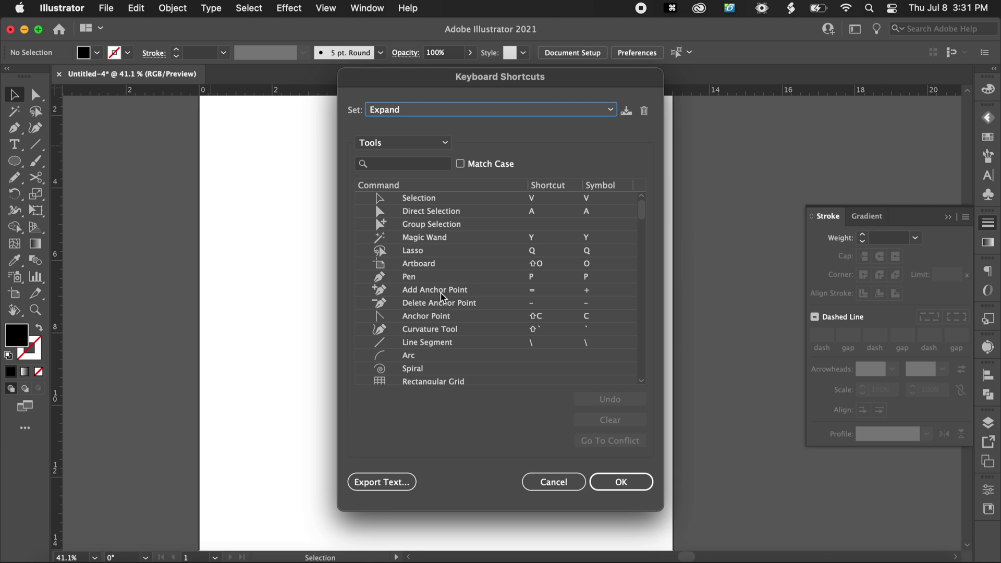
scroll(439, 293, down, 20)
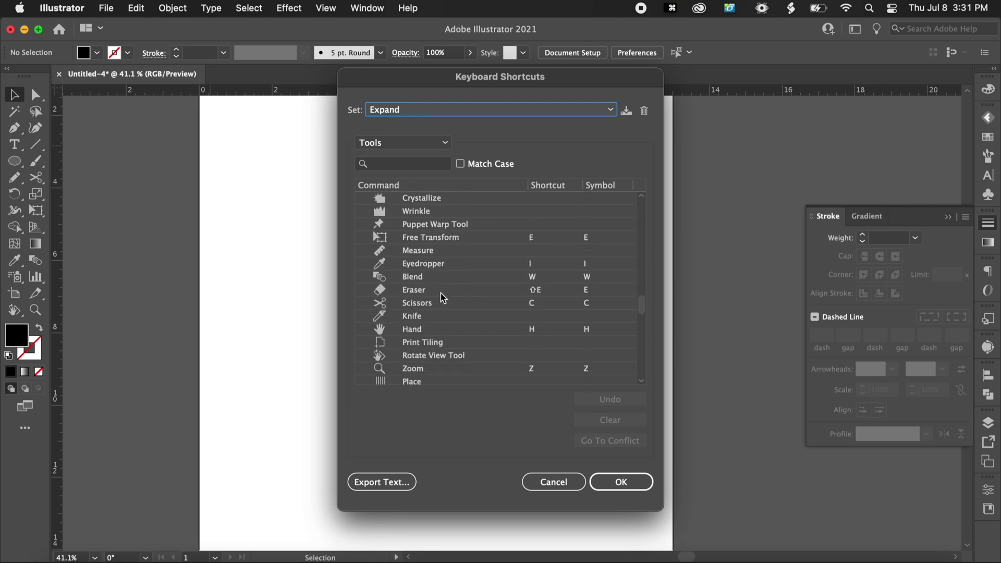
scroll(440, 292, up, 20)
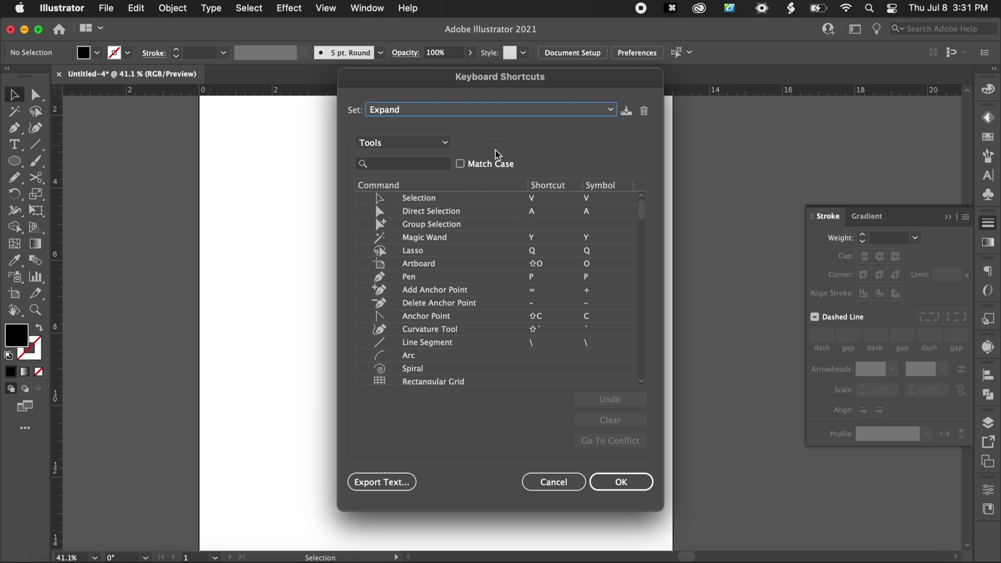
Step: List Menu Commands, expand Object, and begin editing the Expand Appearance shortcut
click(427, 146)
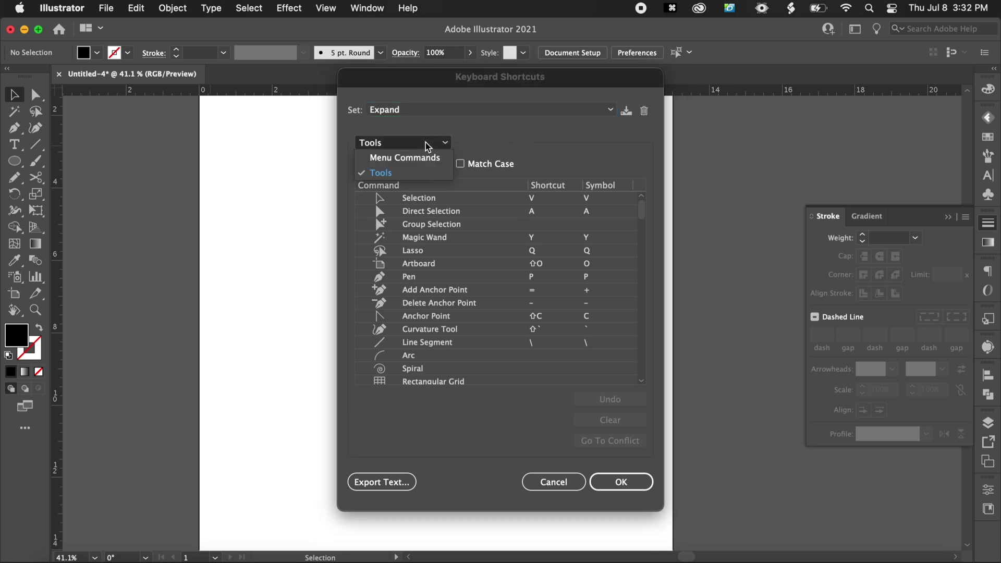
click(428, 161)
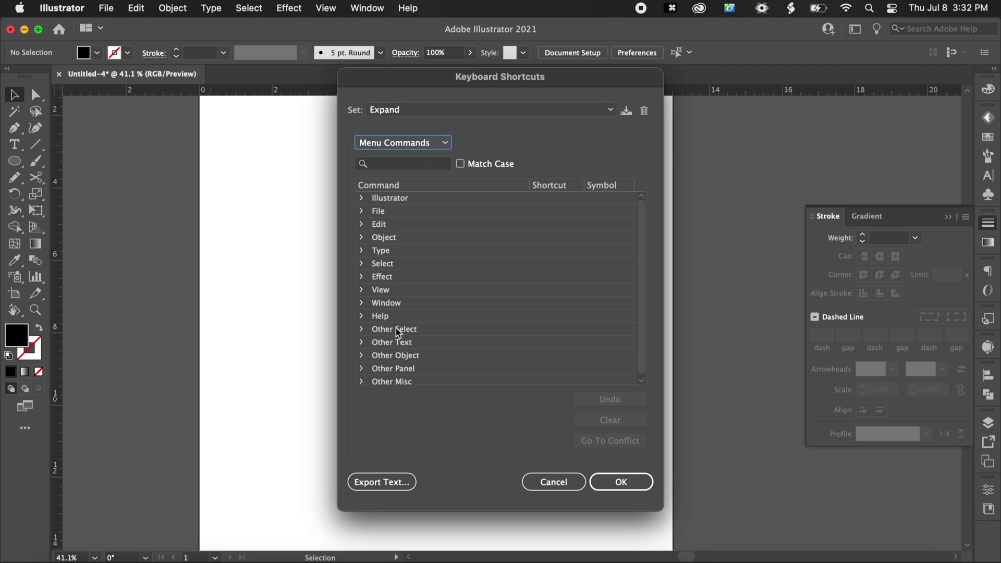
click(362, 239)
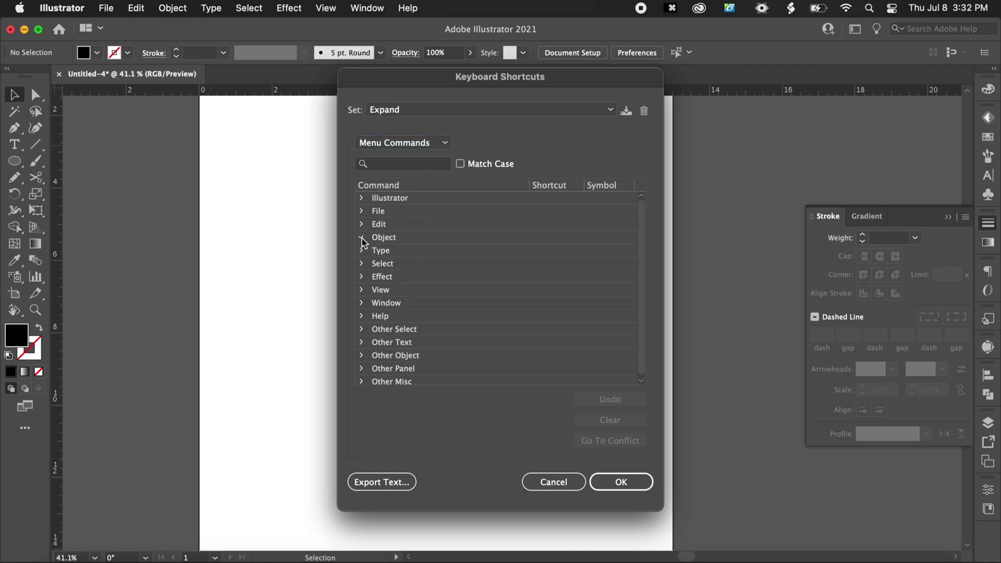
scroll(415, 276, down, 1)
scroll(415, 276, down, 3)
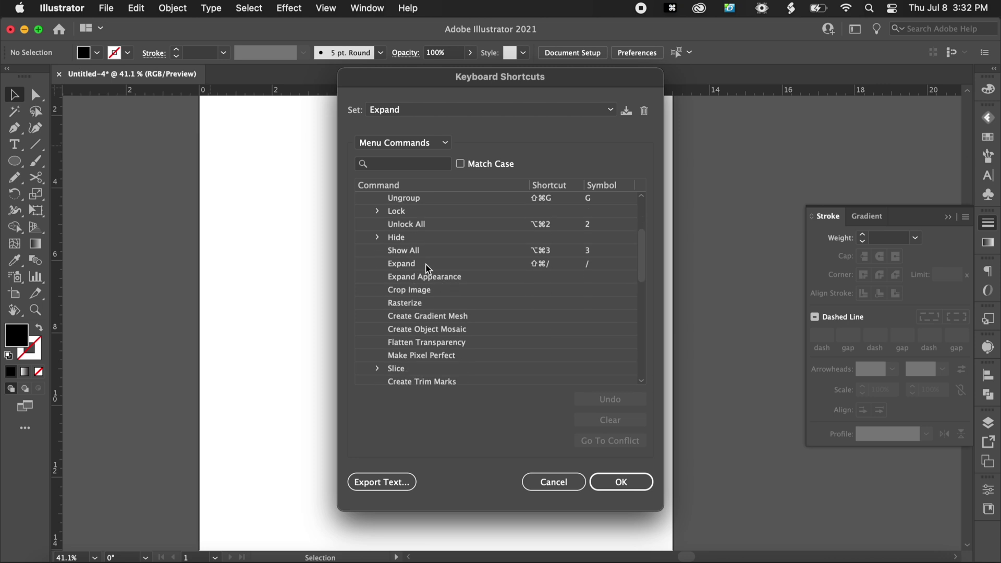
click(539, 268)
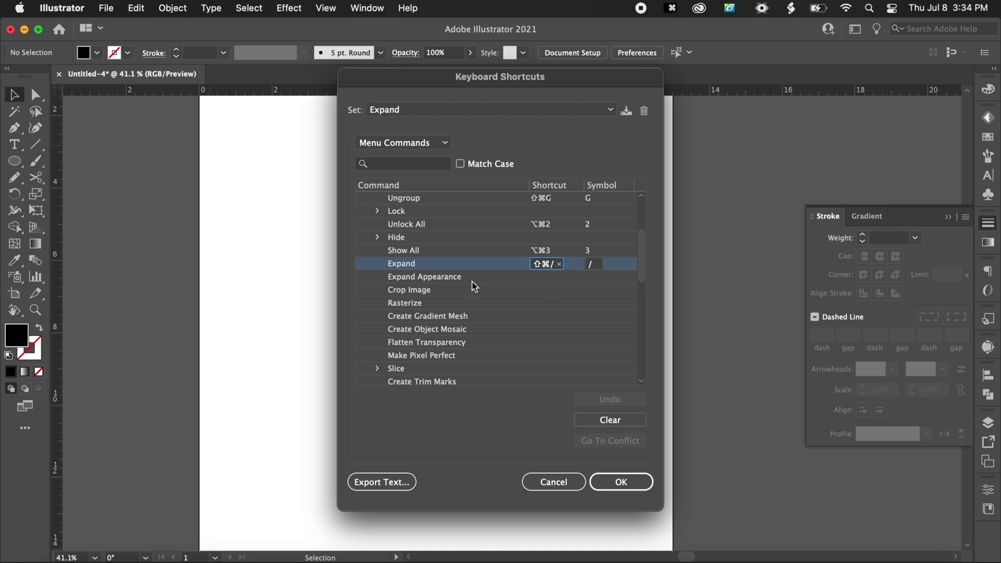
click(550, 282)
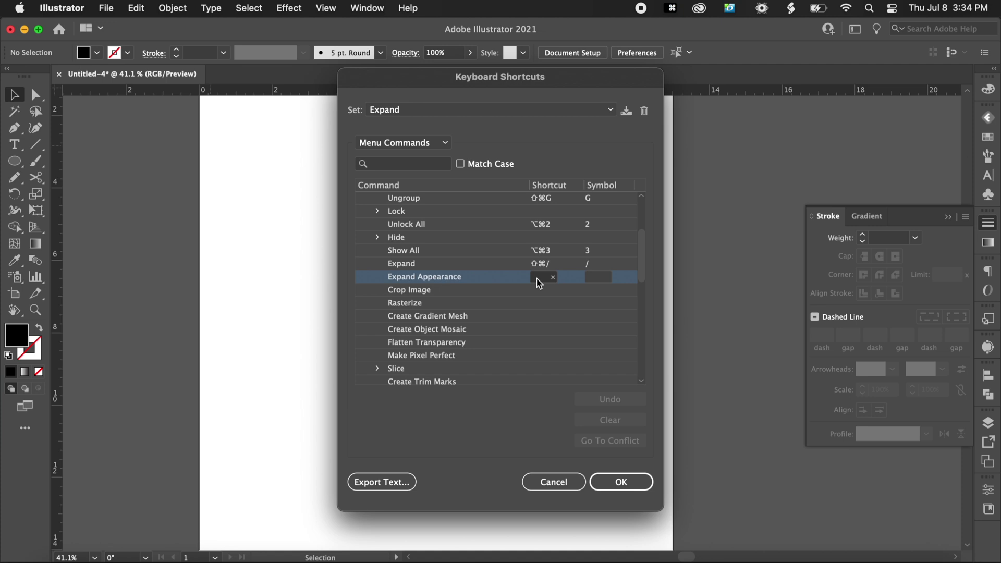
Step: Assign Shift+Cmd+. to Expand Appearance and save, overwriting the Expand shortcut set
click(540, 281)
key(shift+super+period)
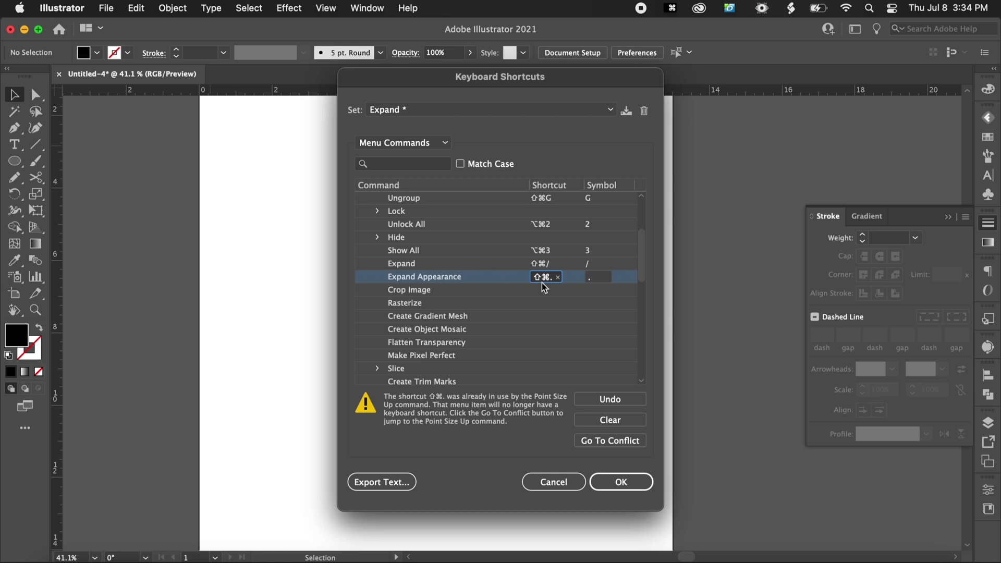
click(618, 480)
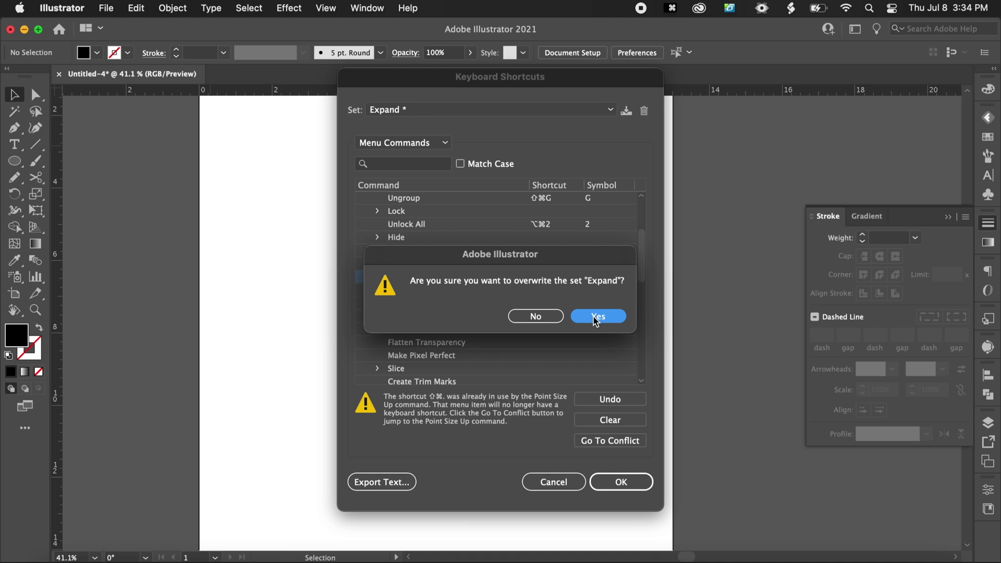
click(594, 317)
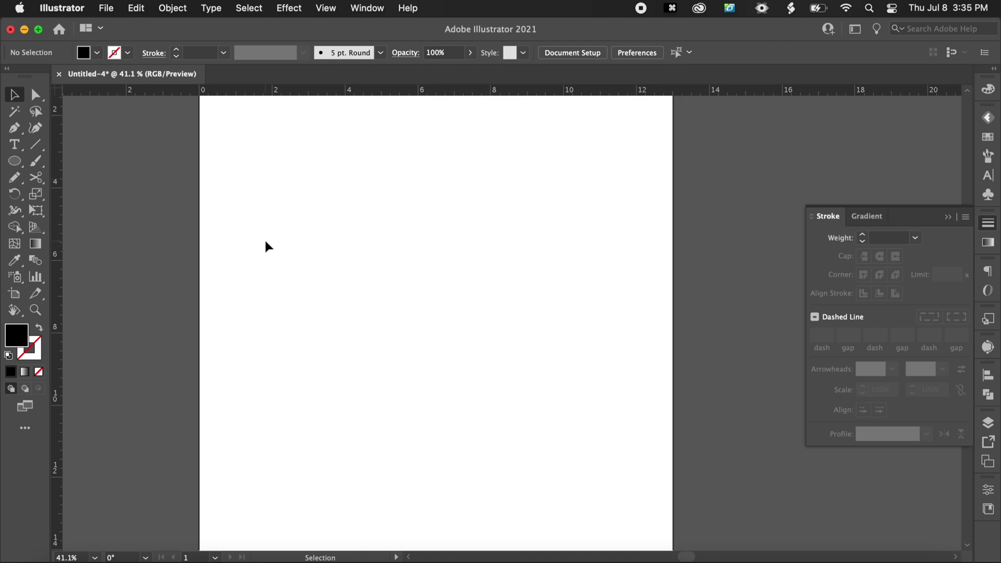
Step: Draw a curved Pen path down to the lower right with no fill
key(p)
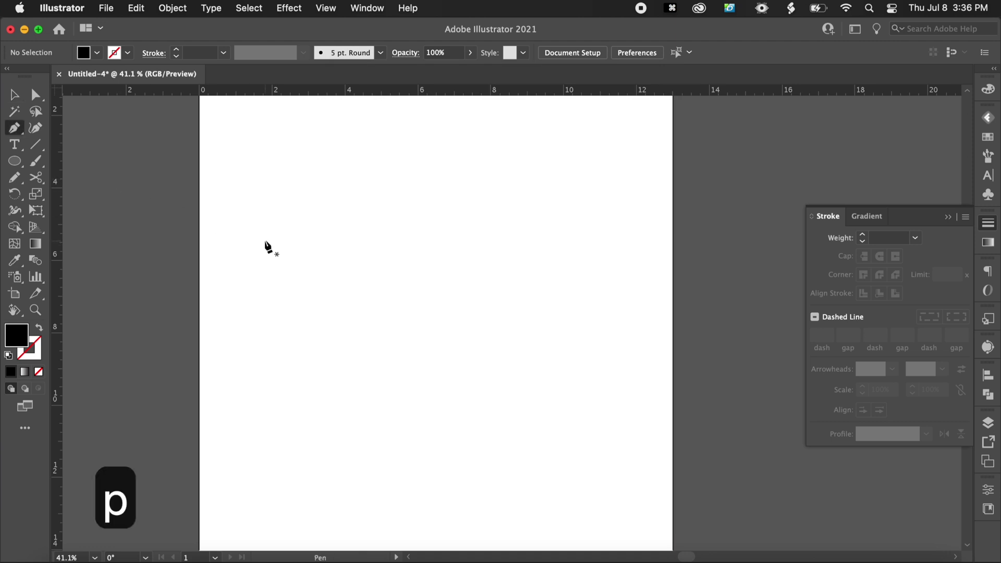
click(324, 207)
drag(487, 421, 644, 461)
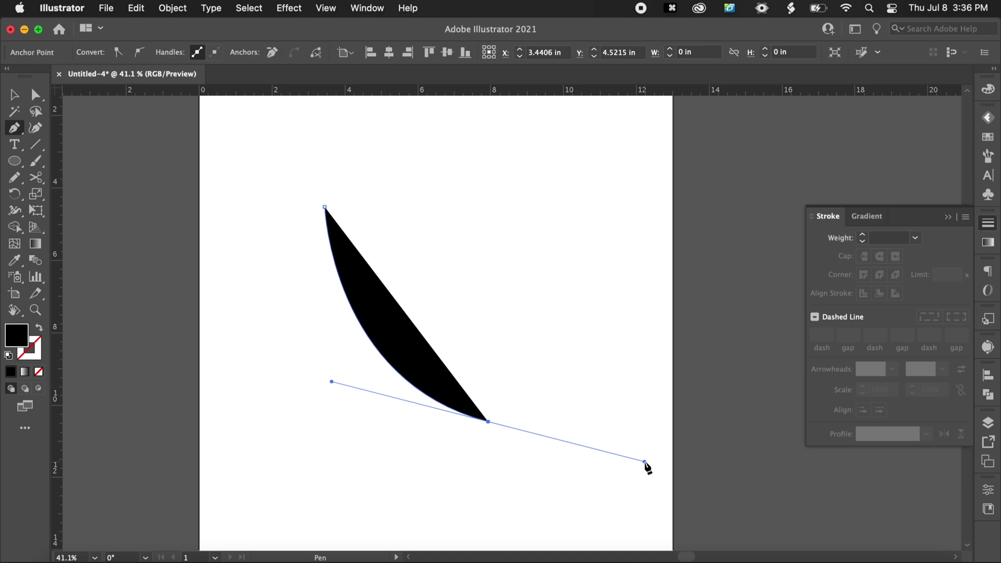
click(38, 327)
key(v)
click(523, 335)
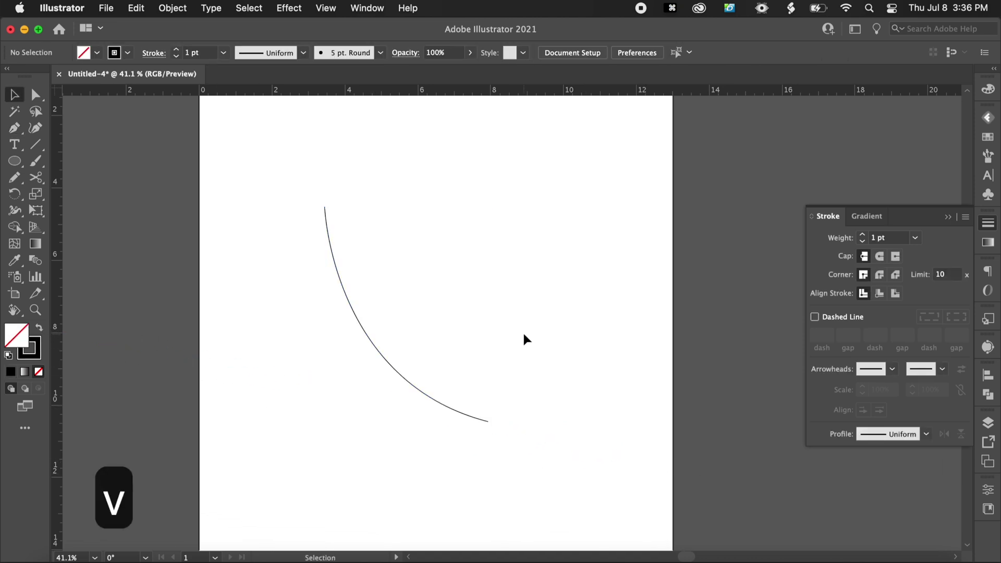
Step: Widen the curve's stroke at its midpoint with the Width tool into a crescent
key(shift+w)
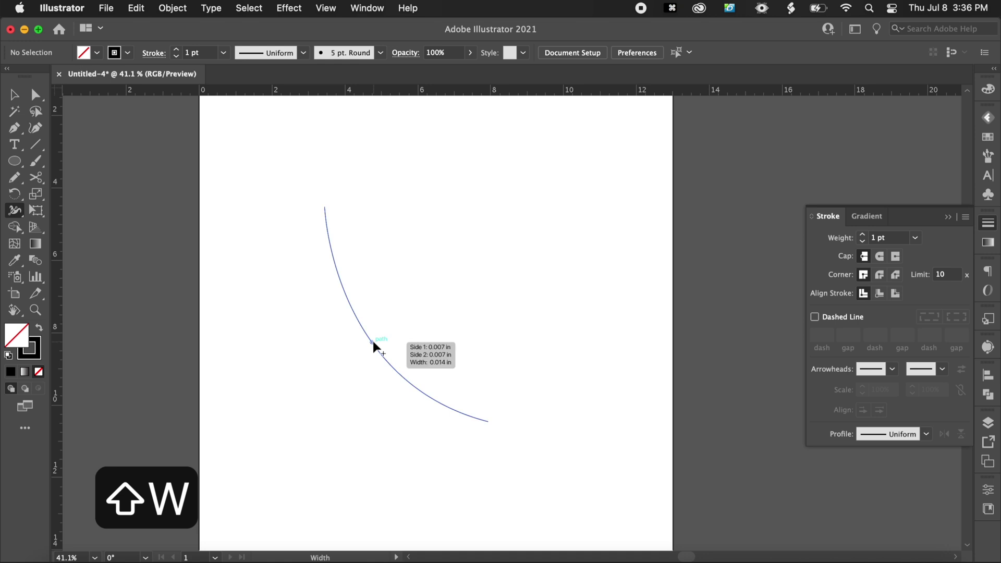
mouse_move(372, 342)
mouse_down()
mouse_move(311, 380)
mouse_move(356, 346)
mouse_up()
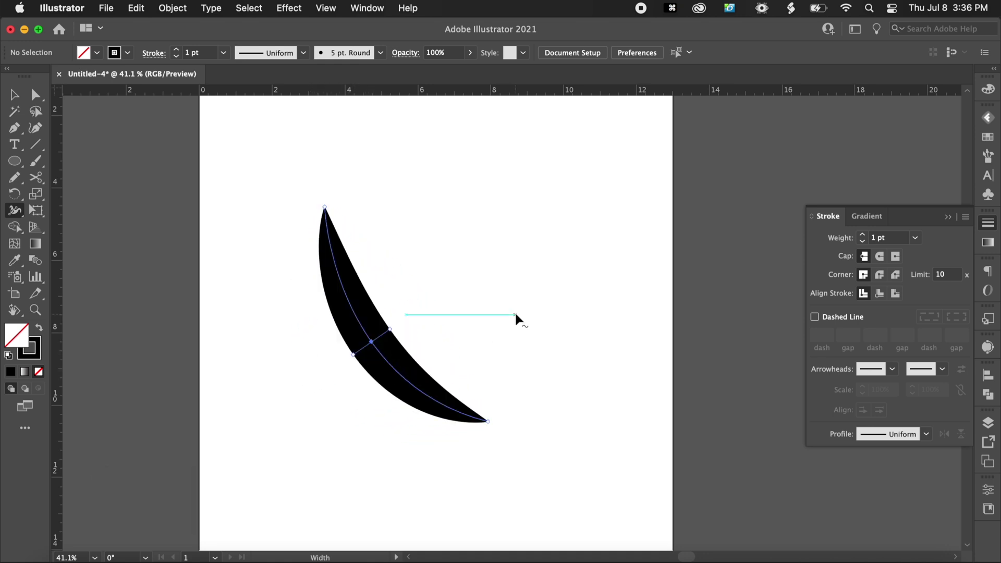
key(v)
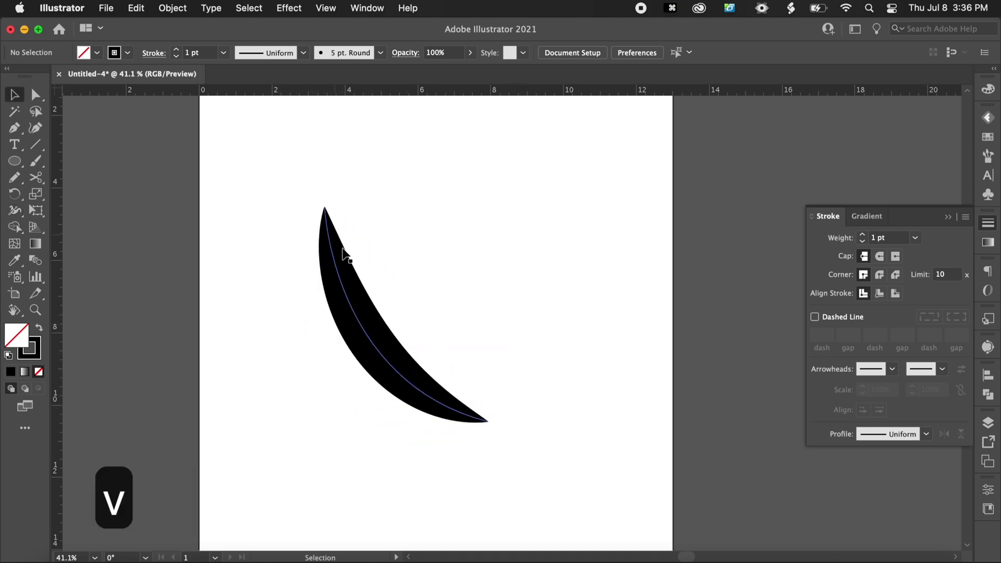
click(393, 368)
mouse_move(393, 368)
mouse_down()
mouse_move(451, 313)
mouse_move(395, 369)
mouse_up()
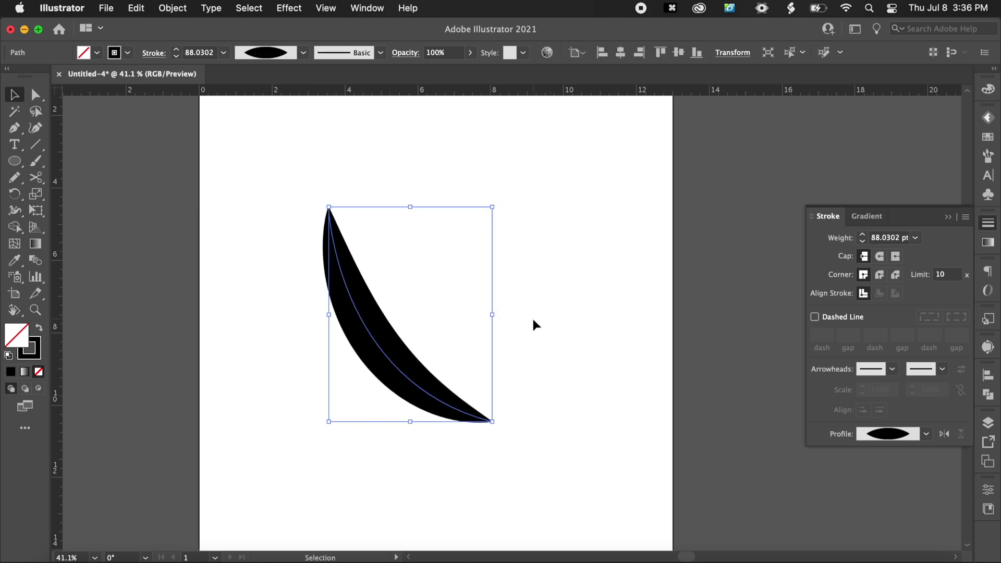
Step: Outline the crescent stroke with Shift+Cmd+. and delete the result
key(super+shift+period)
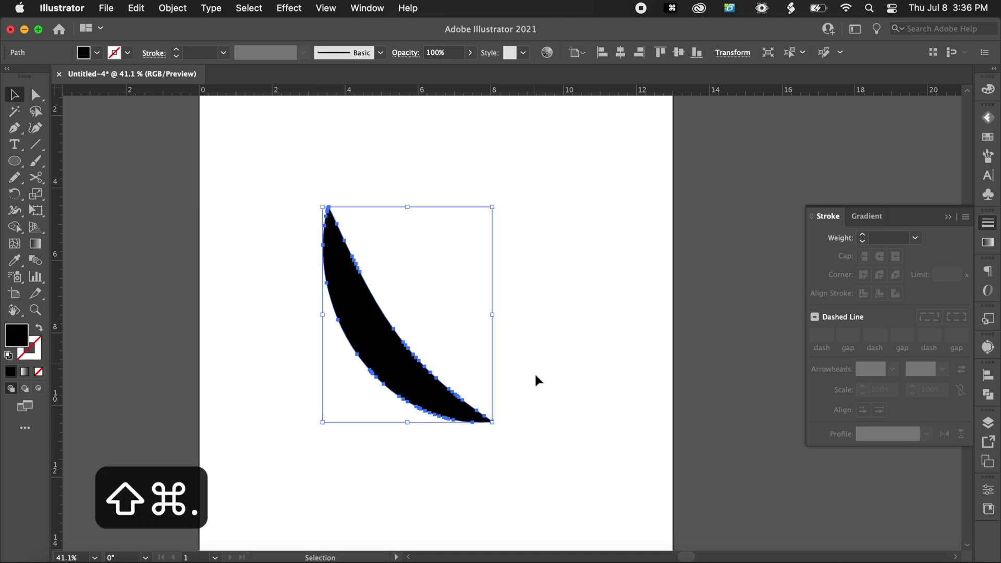
click(538, 372)
scroll(355, 335, up, 5)
click(371, 328)
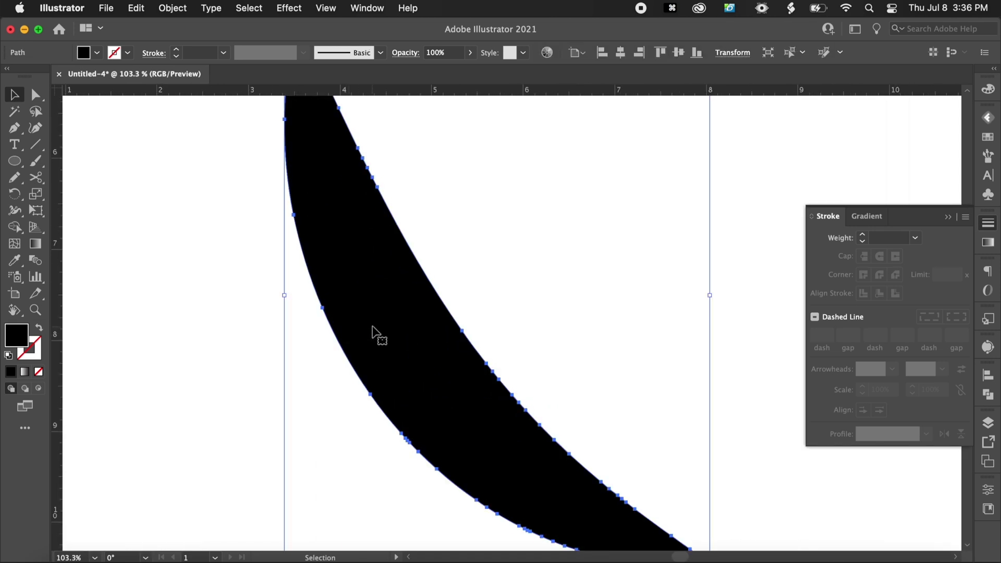
scroll(376, 334, down, 5)
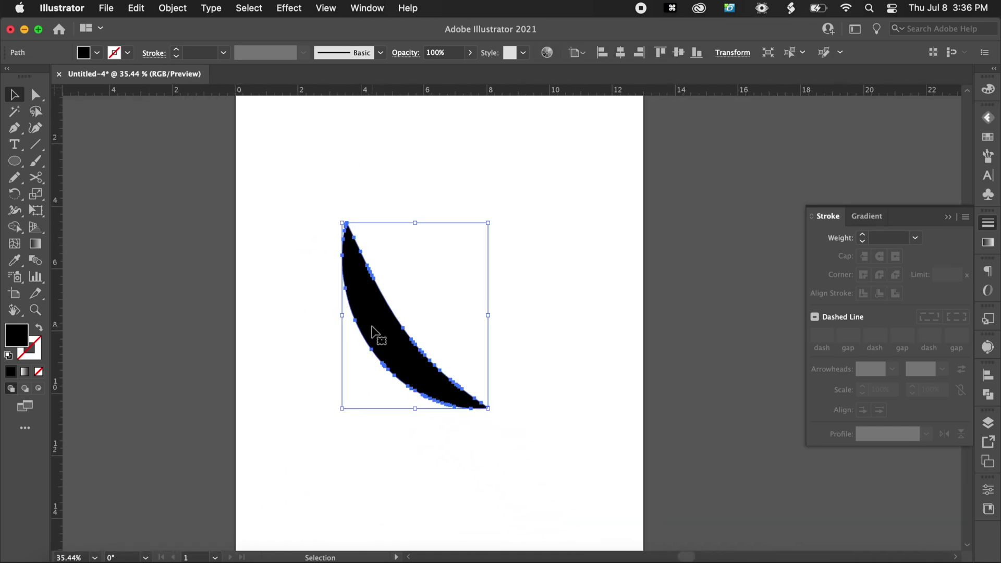
key(BackSpace)
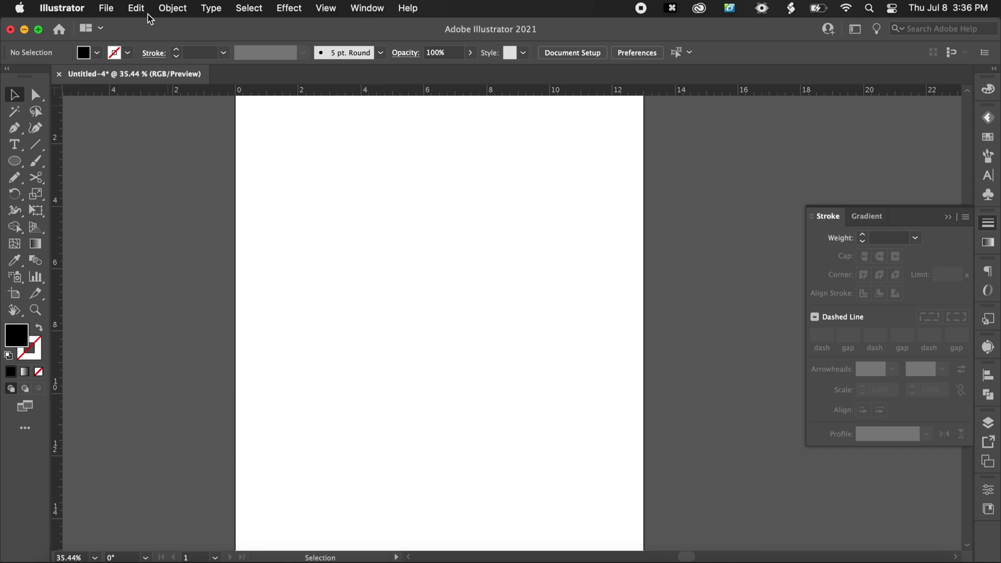
click(136, 8)
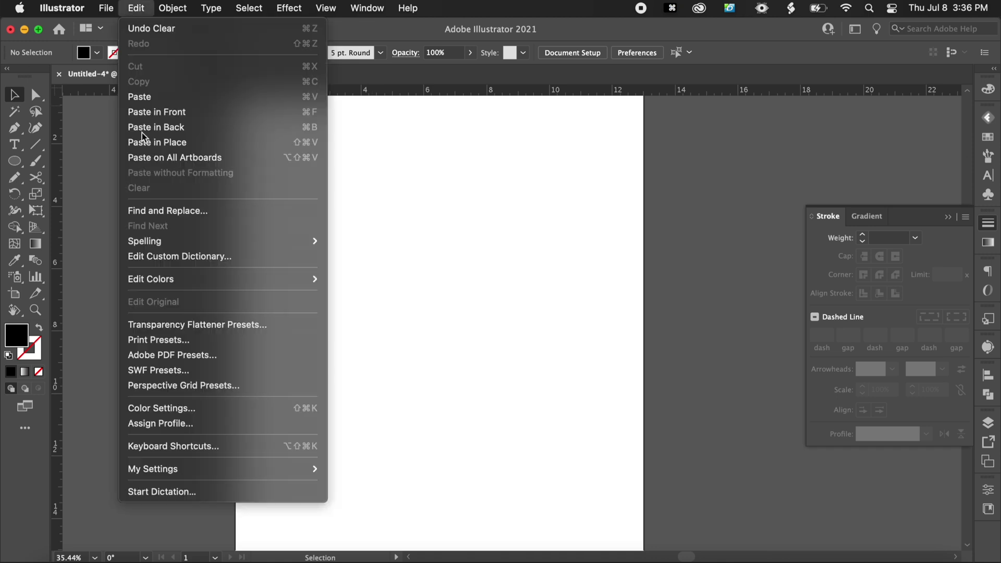
click(195, 443)
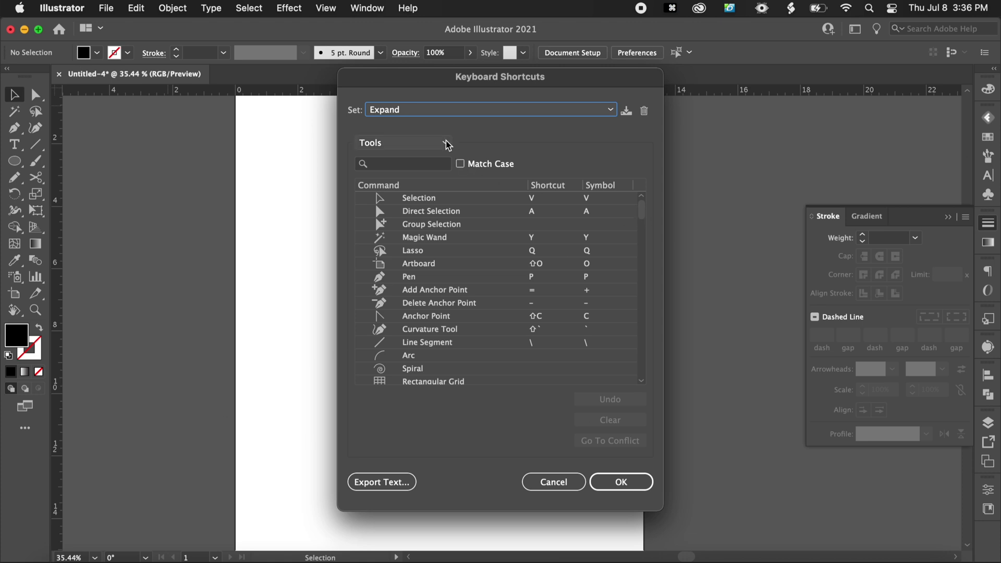
click(443, 145)
click(443, 156)
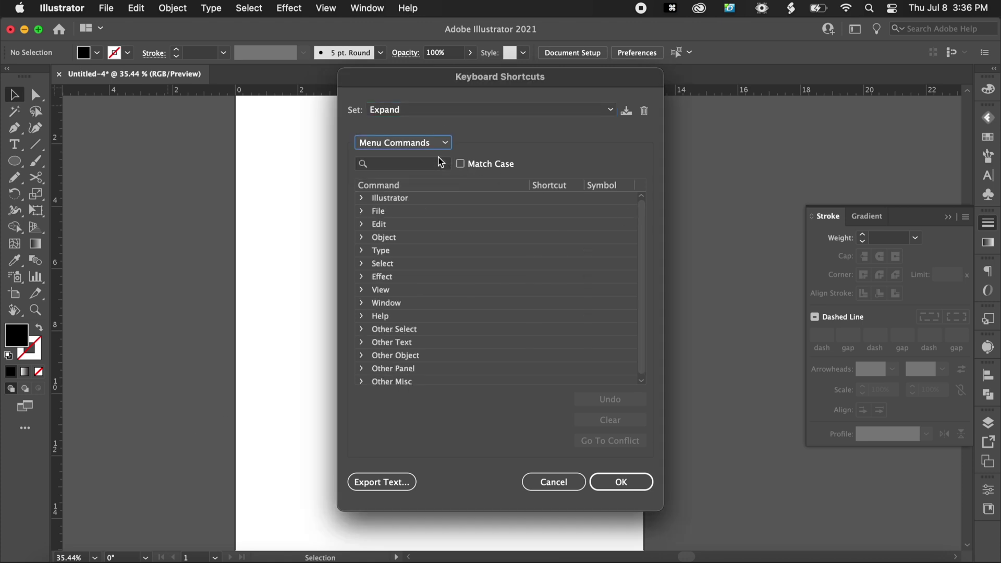
scroll(462, 346, down, 1)
scroll(462, 346, up, 1)
click(620, 483)
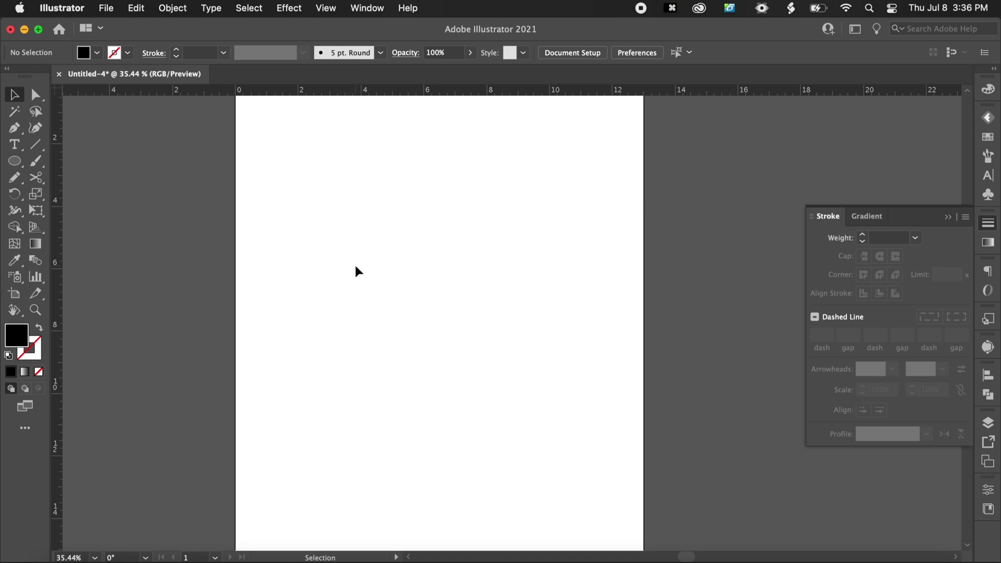
key(m)
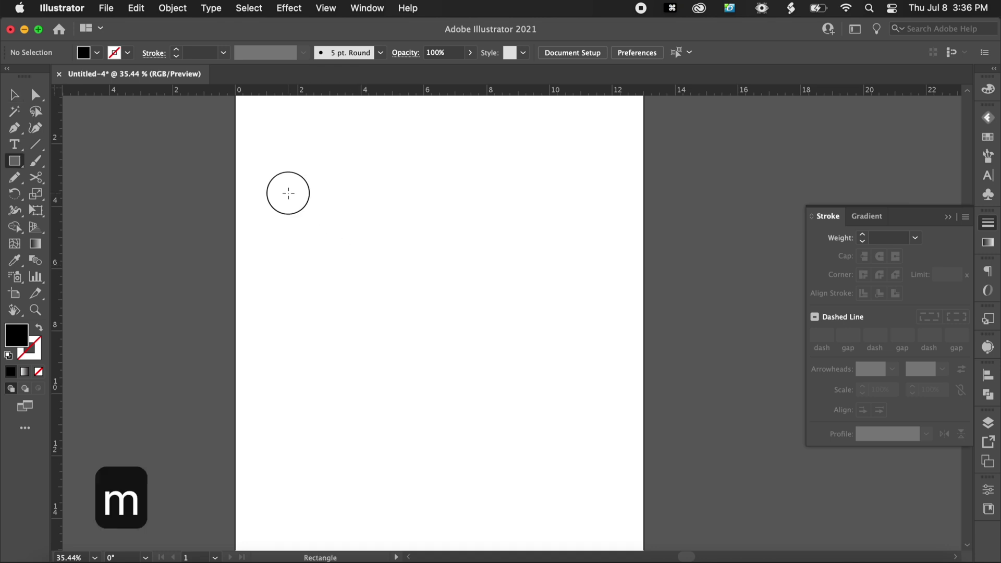
Step: Draw a black square and centre it horizontally and vertically on the artboard
drag(287, 193, 383, 287)
key(v)
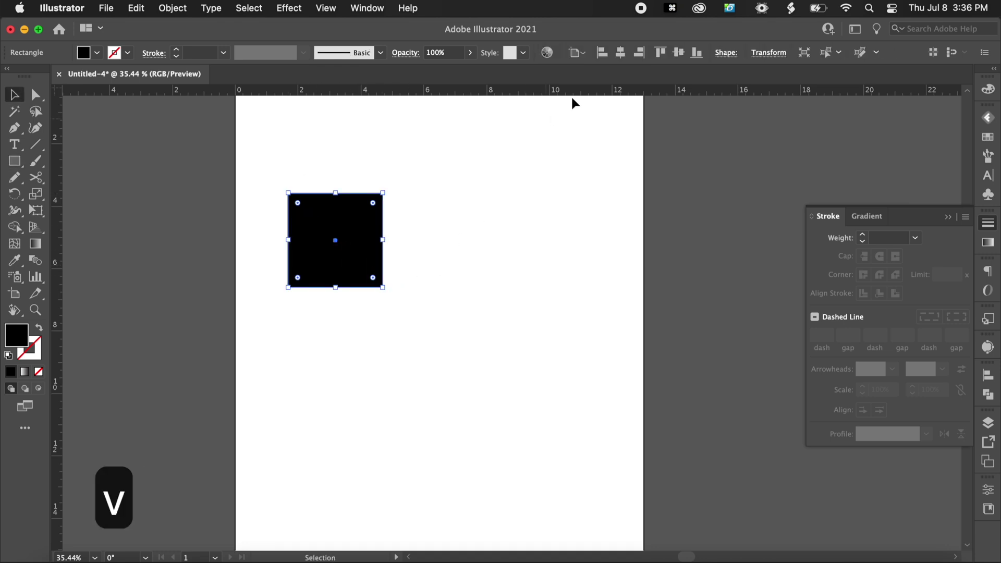
click(620, 52)
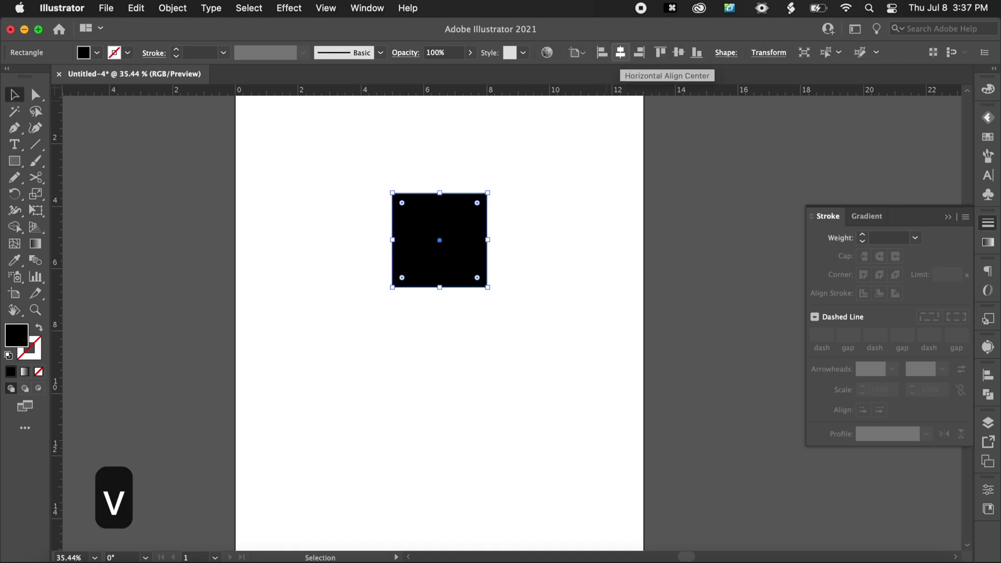
click(678, 52)
click(526, 322)
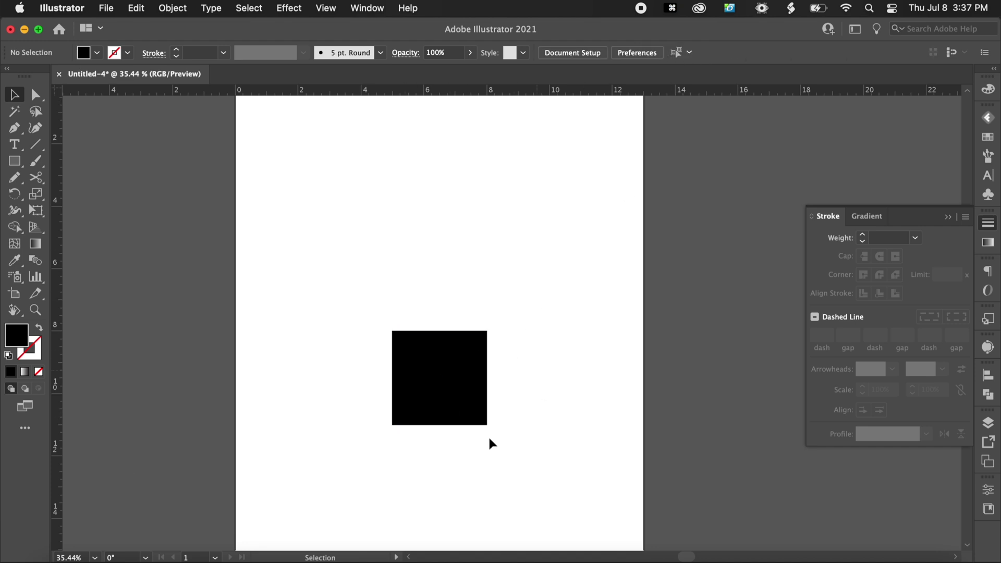
Step: Move the black square up and left, then delete it
click(455, 405)
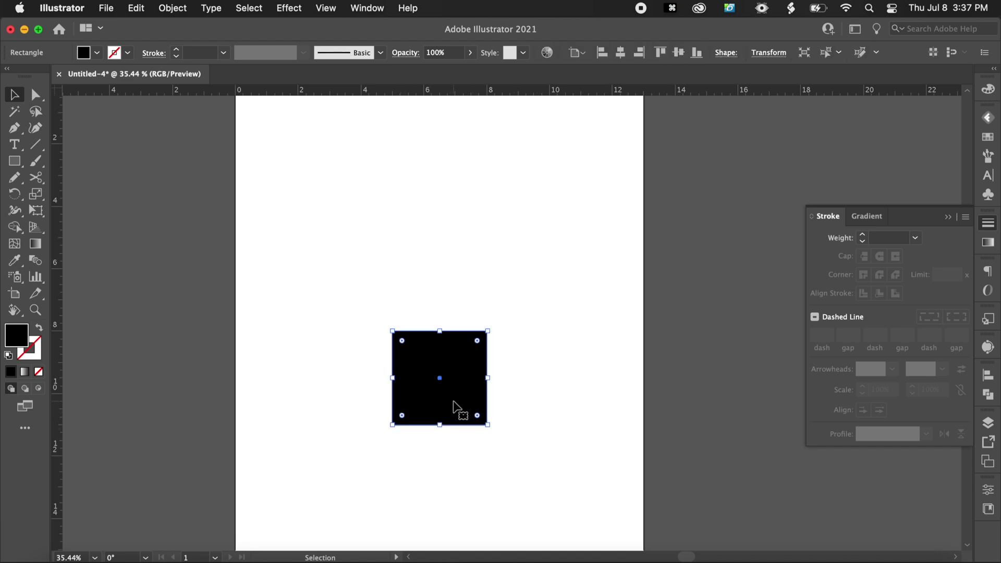
drag(427, 364, 395, 319)
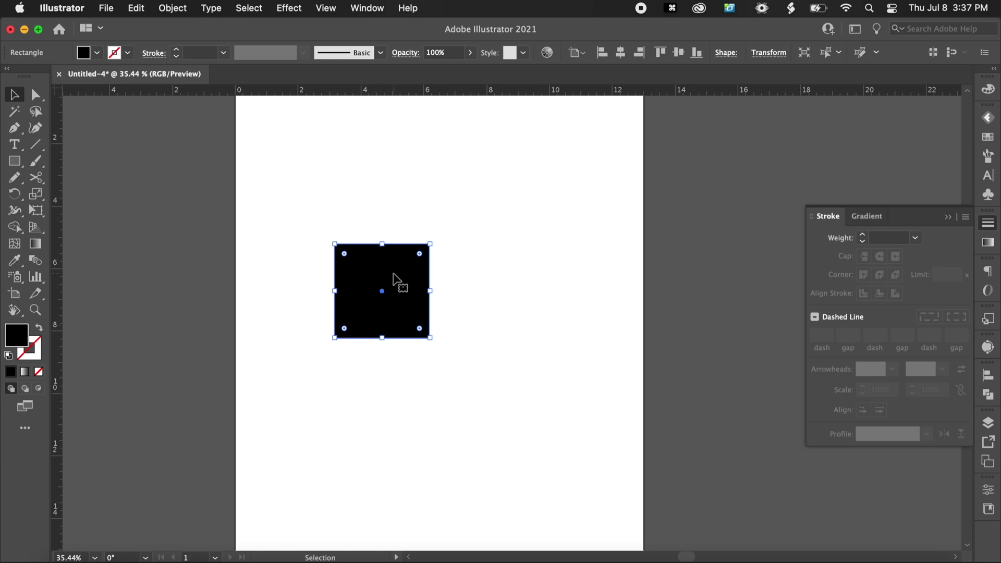
key(BackSpace)
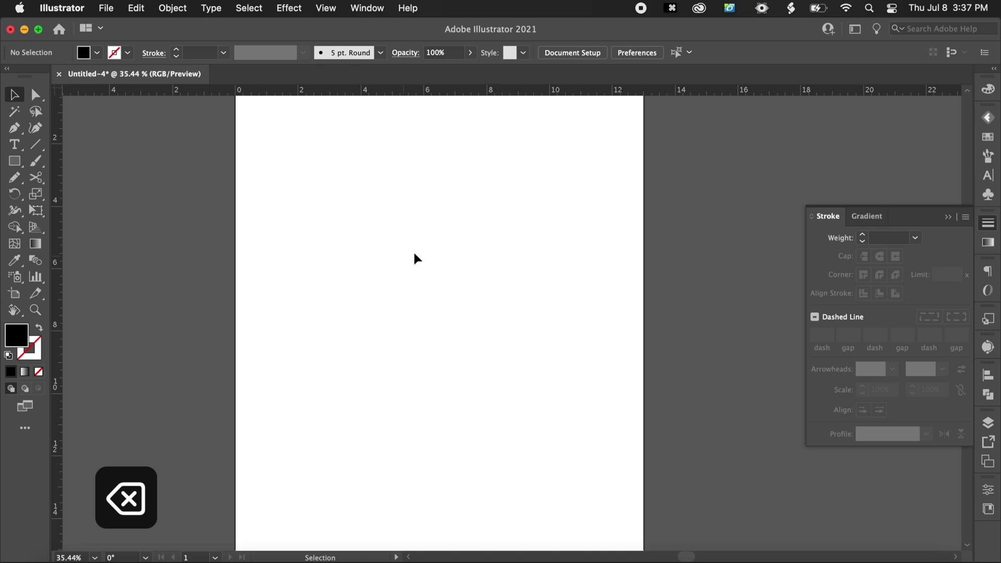
click(359, 6)
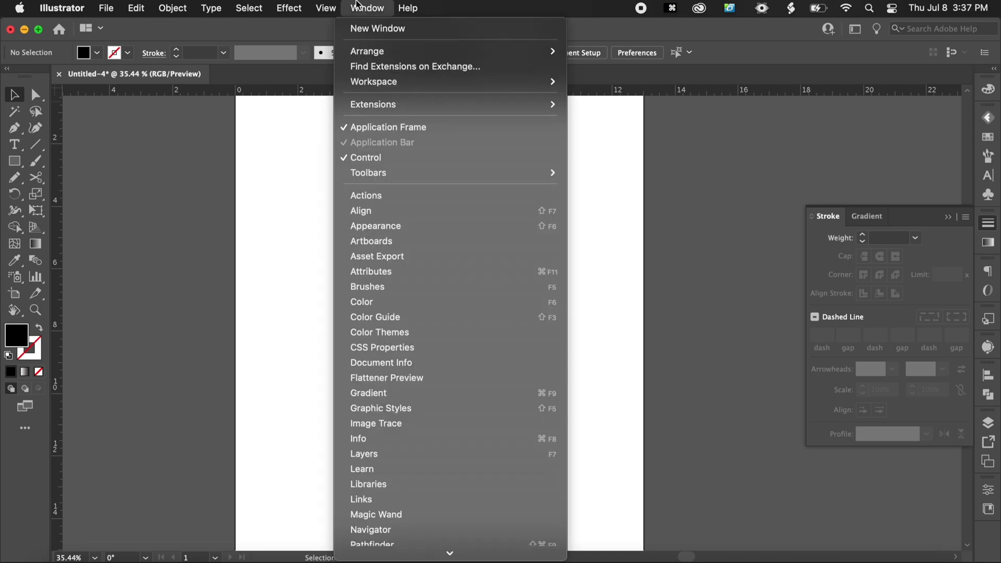
Step: Delete the reg action from the Actions panel
click(385, 197)
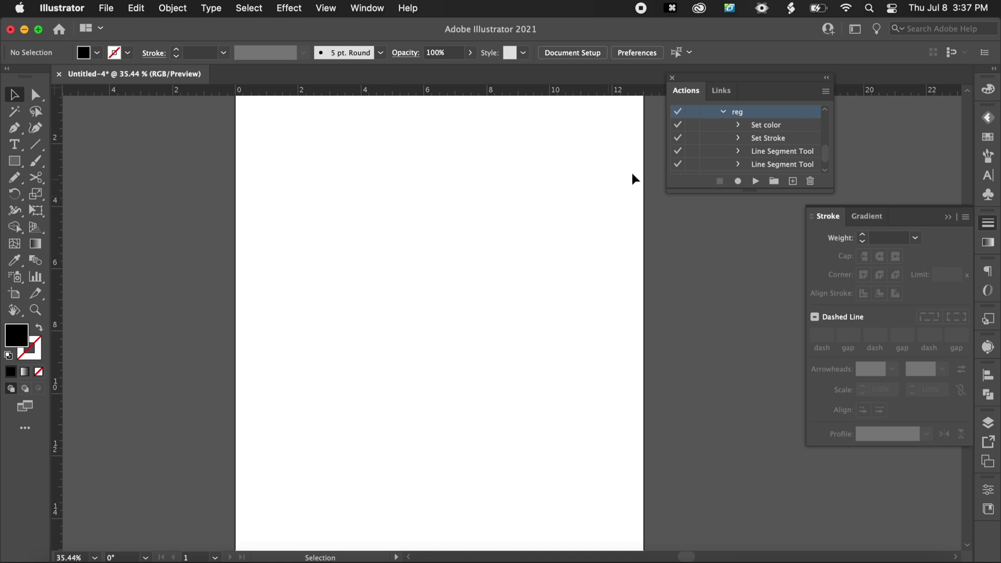
click(724, 112)
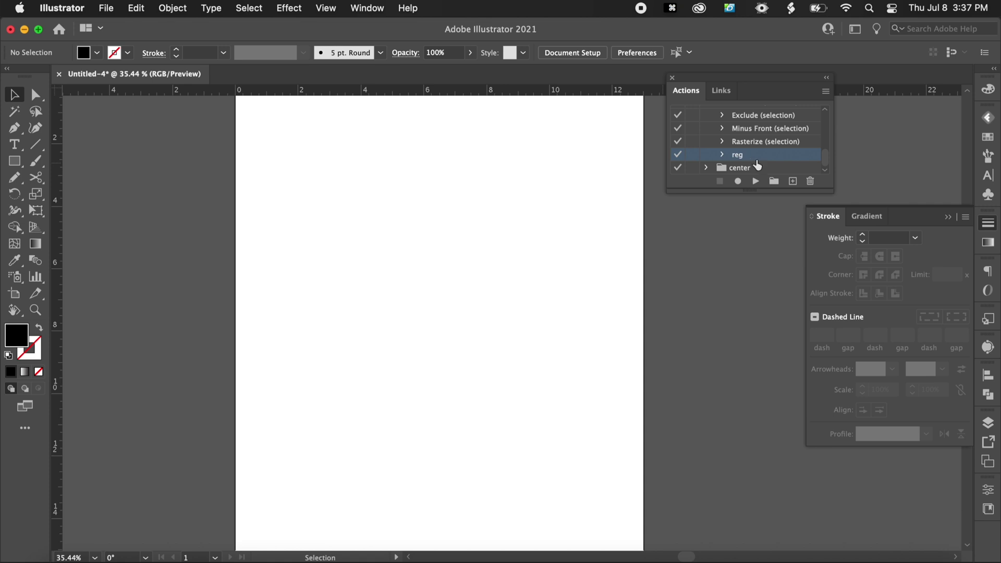
click(811, 181)
click(549, 315)
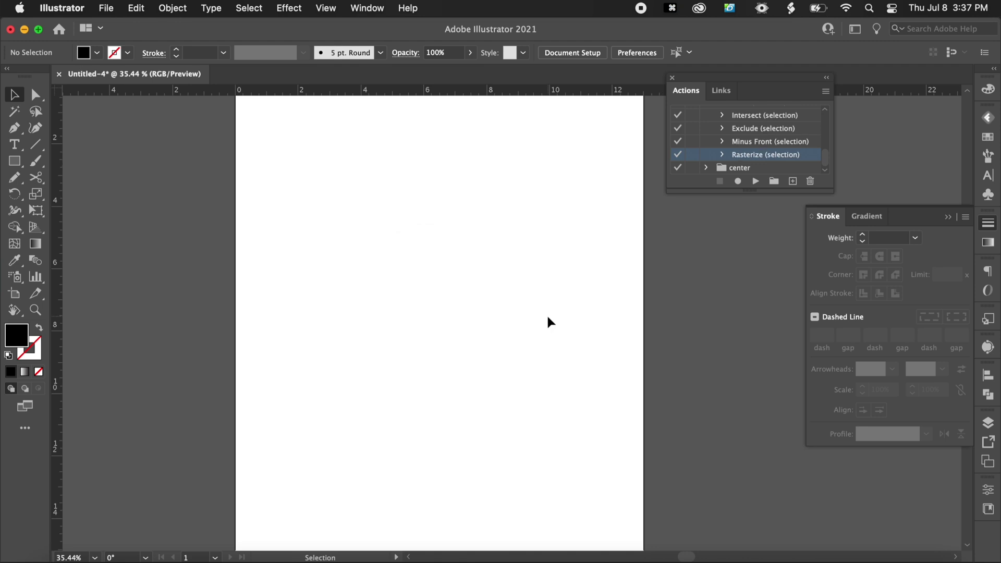
Step: Delete the center action set and collapse Default Actions
click(756, 169)
click(811, 182)
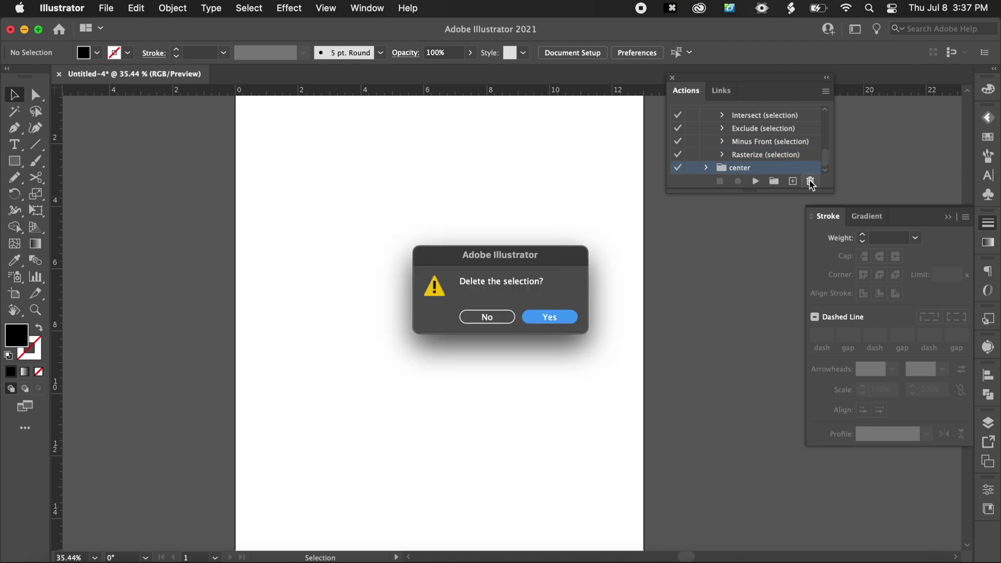
click(547, 316)
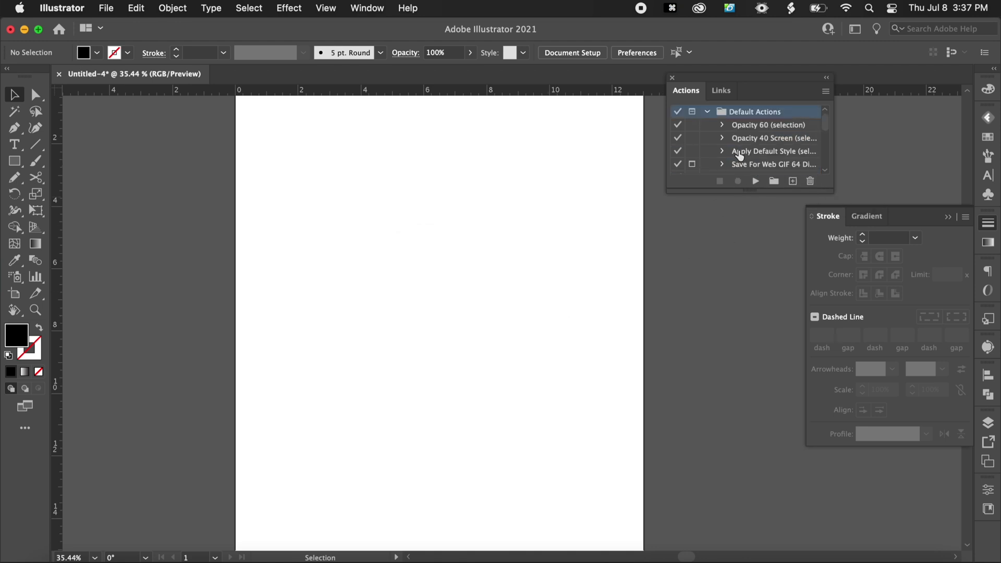
click(707, 112)
click(761, 126)
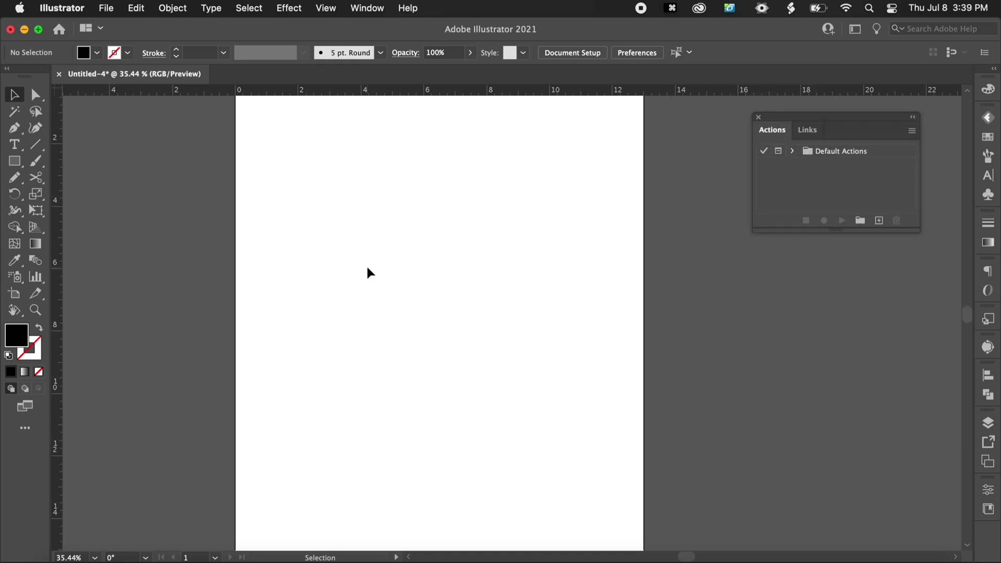
Step: Draw a black rectangle on the left side of the page
key(m)
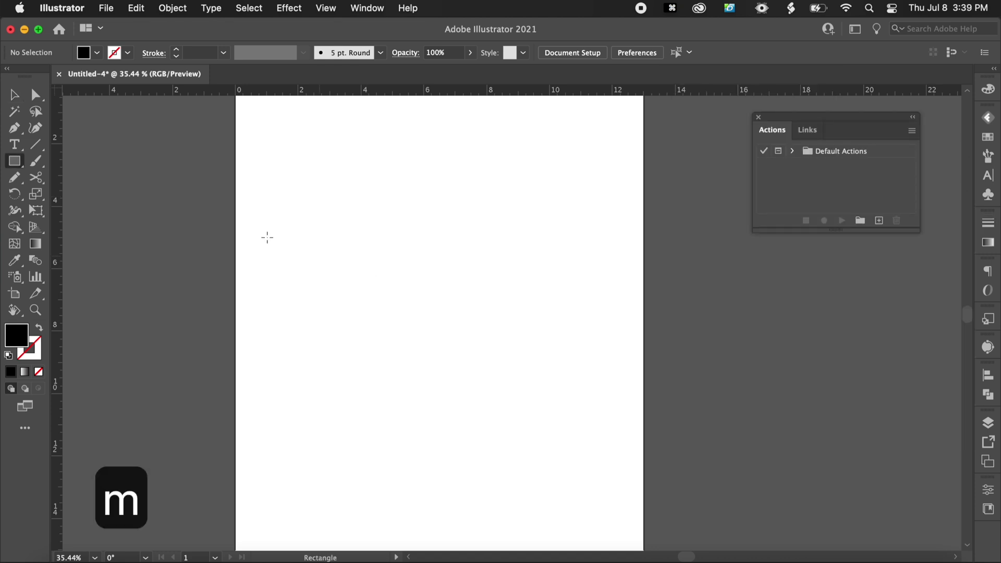
drag(263, 256, 359, 359)
key(v)
click(413, 349)
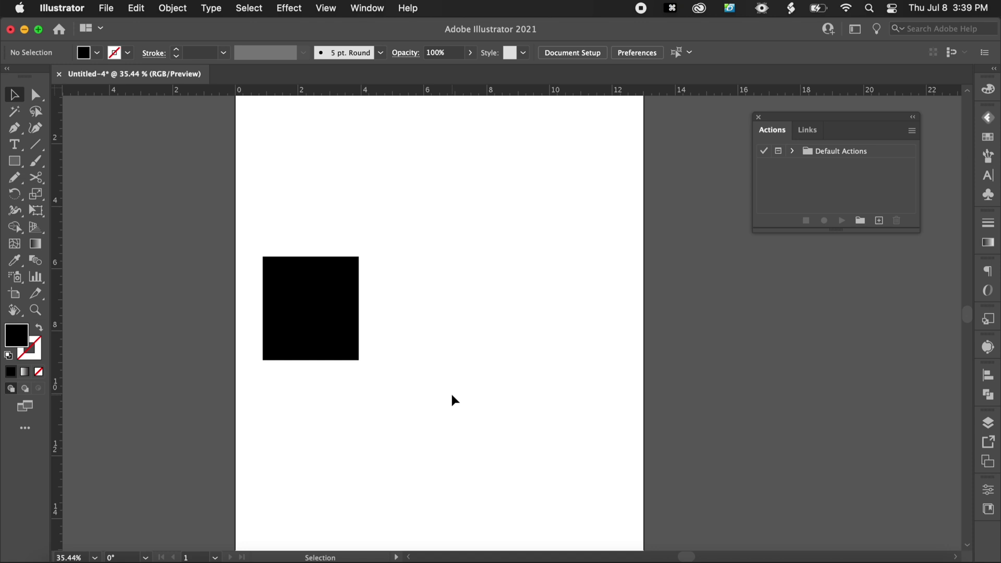
Step: Start a new action named Center
click(880, 221)
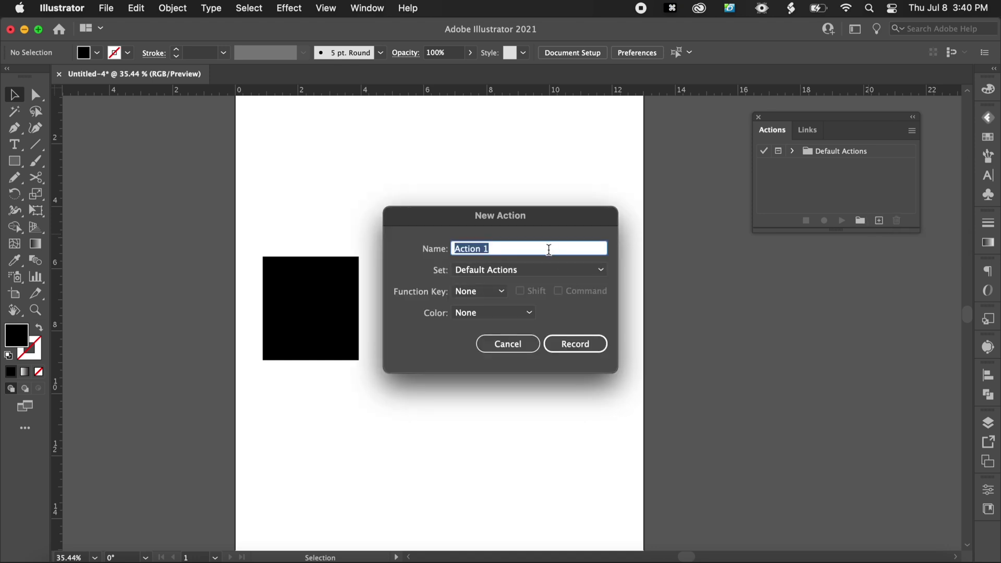
text(Cenc)
key(BackSpace)
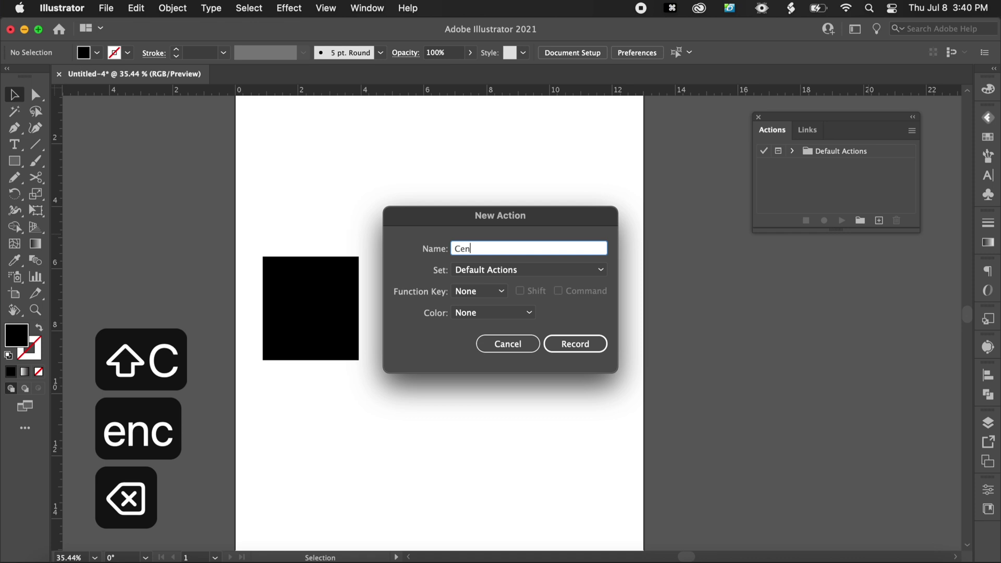
text(nter)
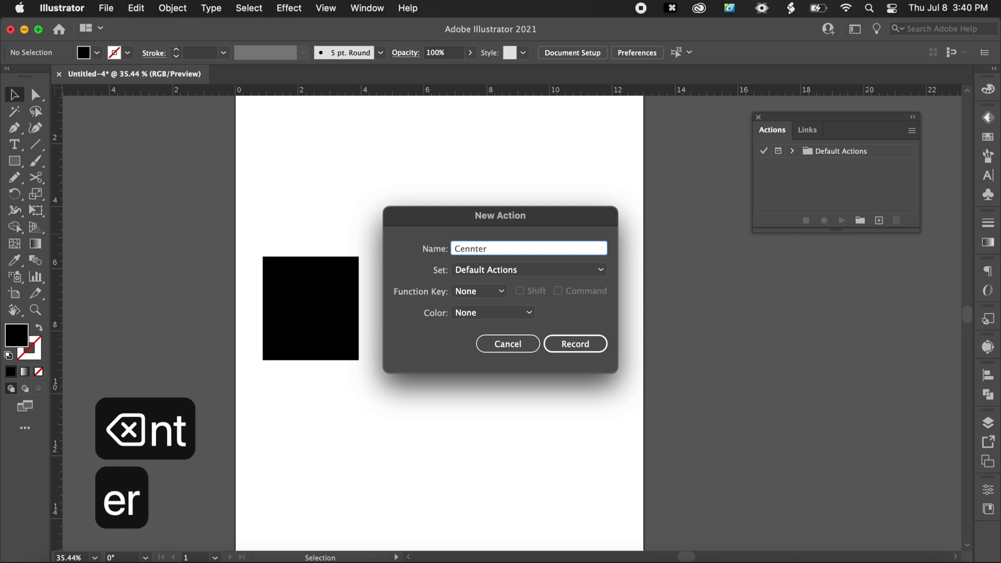
key(Left)
key(Left)
key(Left)
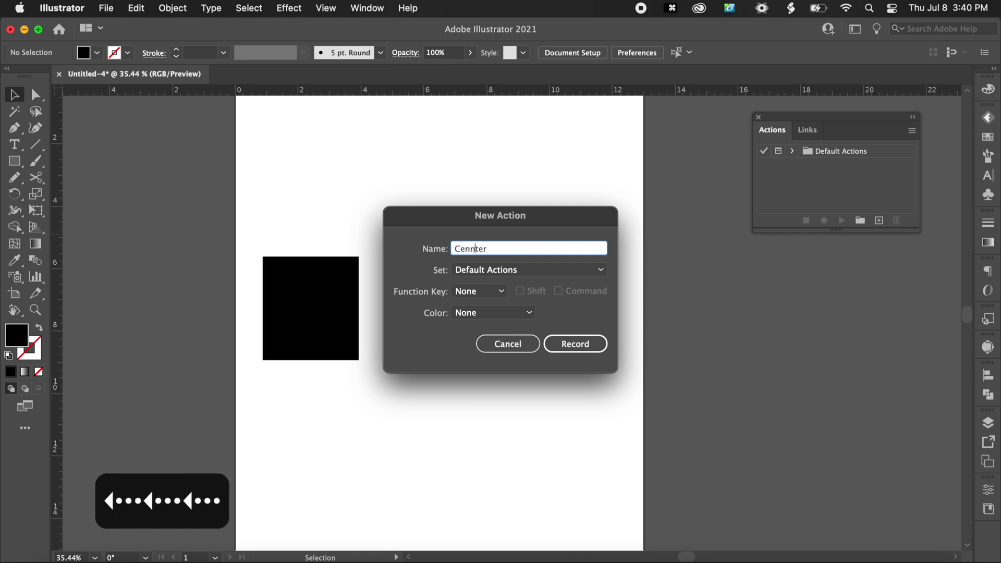
key(BackSpace)
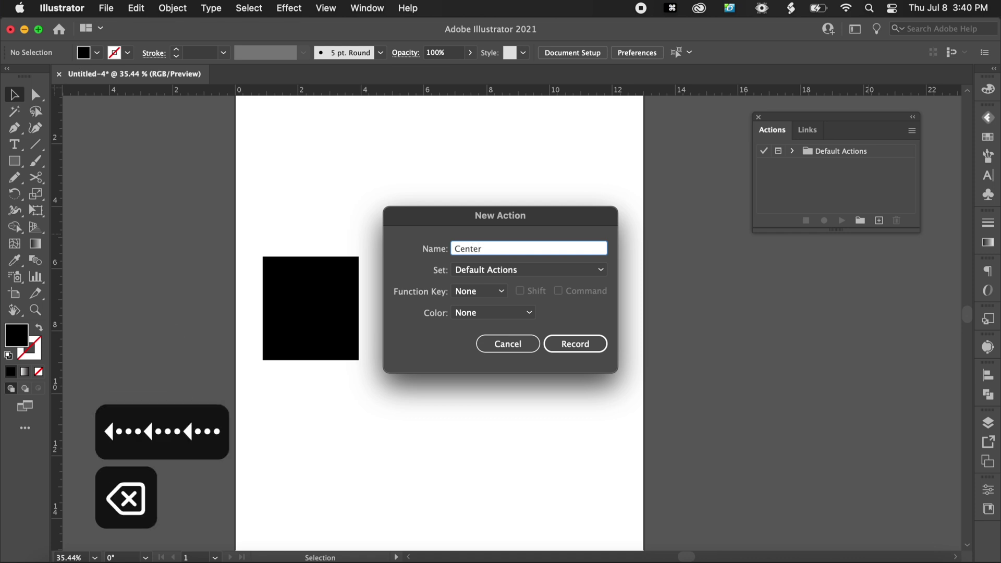
Step: Put the action in Default Actions with F8 and no colour, then start recording
click(557, 270)
click(558, 270)
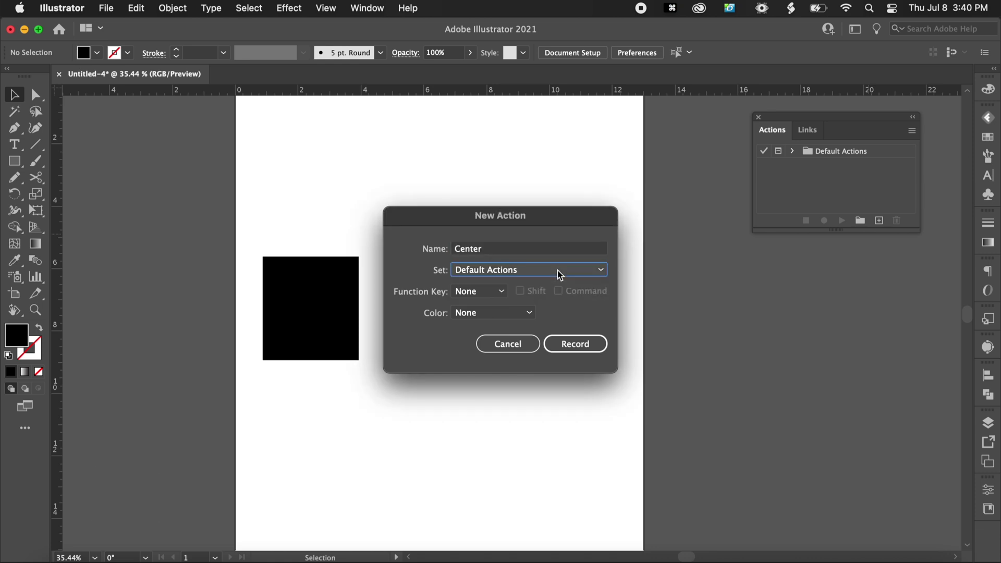
click(504, 292)
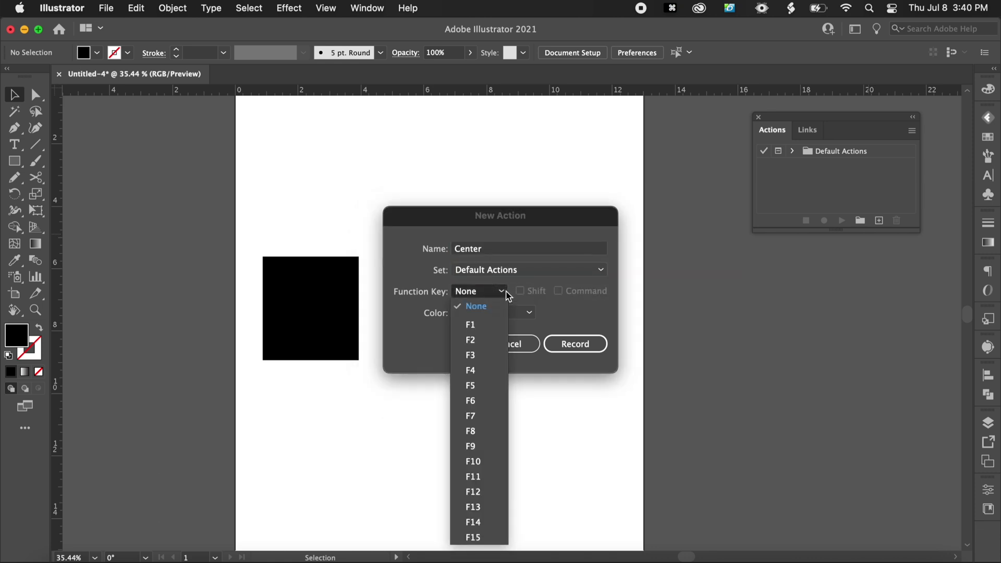
click(483, 431)
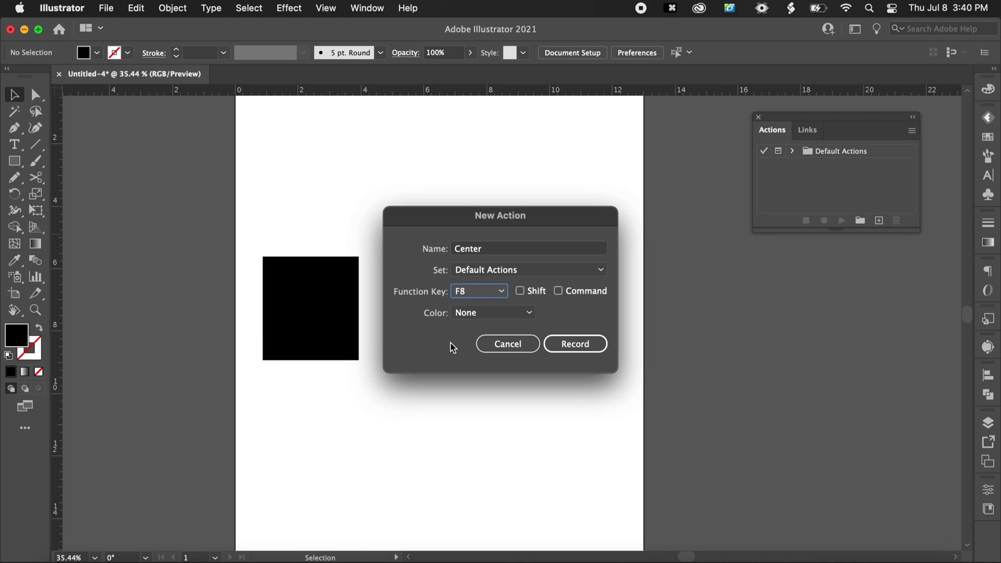
click(520, 291)
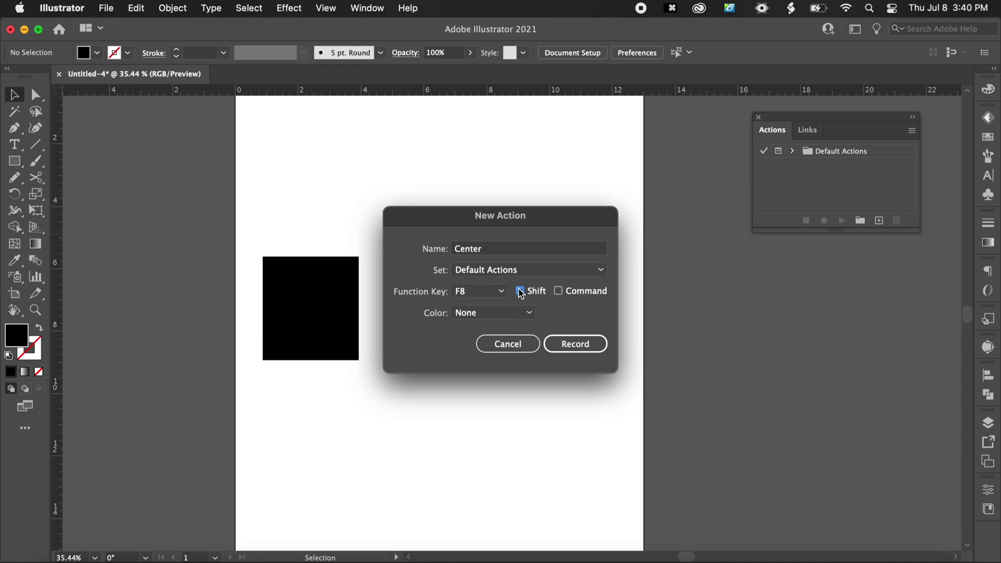
click(558, 291)
click(520, 292)
click(527, 313)
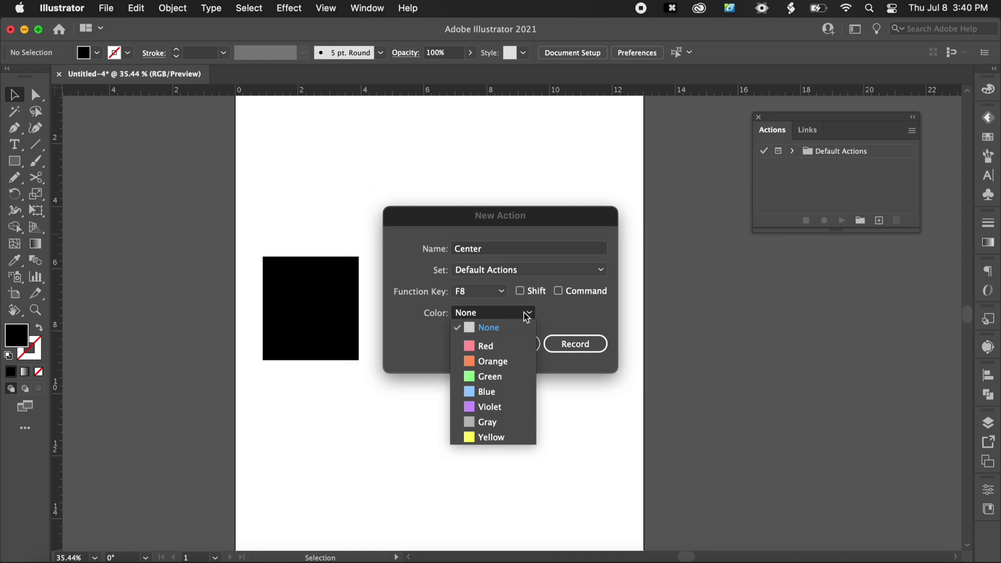
click(566, 324)
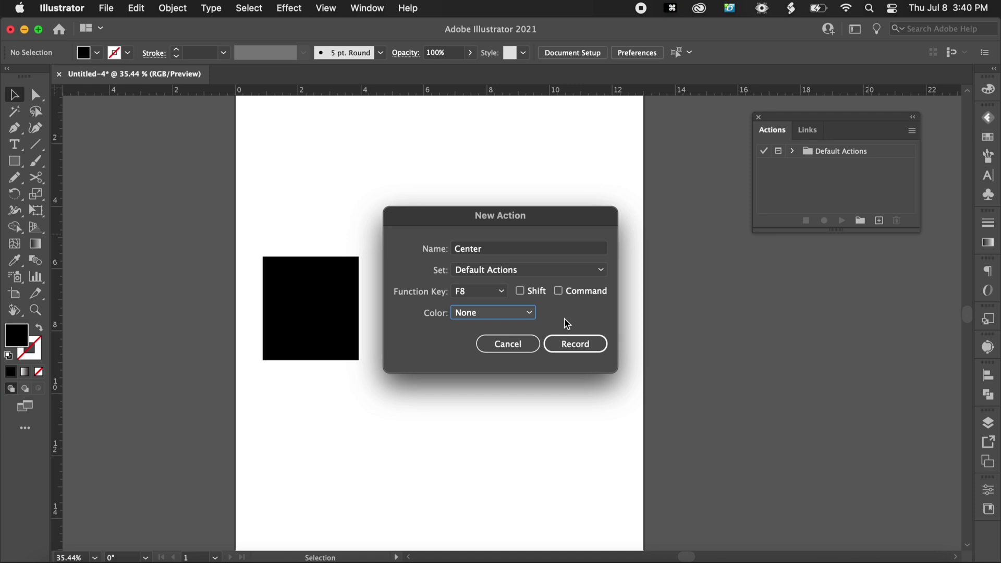
click(577, 344)
click(578, 344)
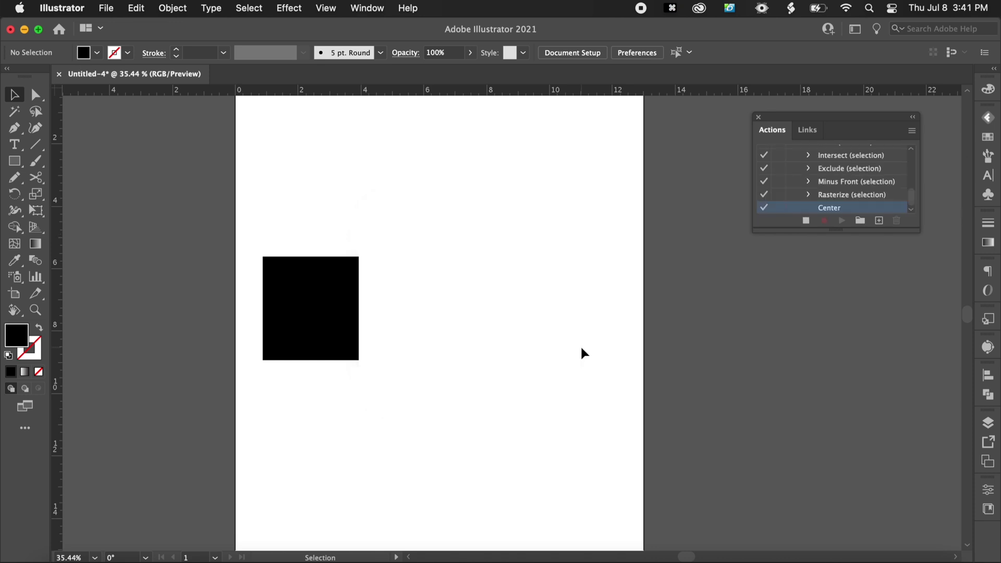
Step: Record Horizontal and Vertical Align Center on the black rectangle into Center, then stop recording
click(332, 293)
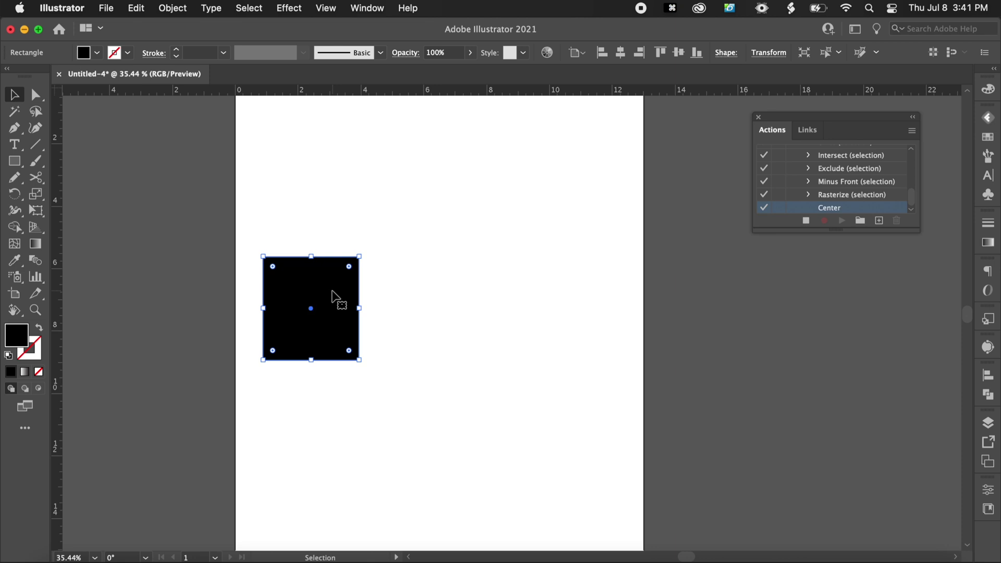
click(620, 53)
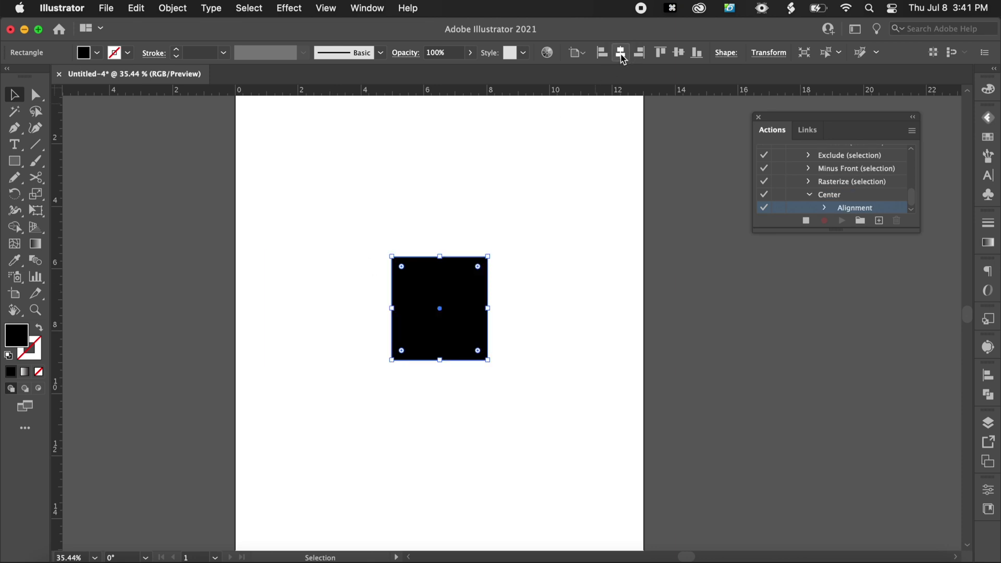
click(679, 53)
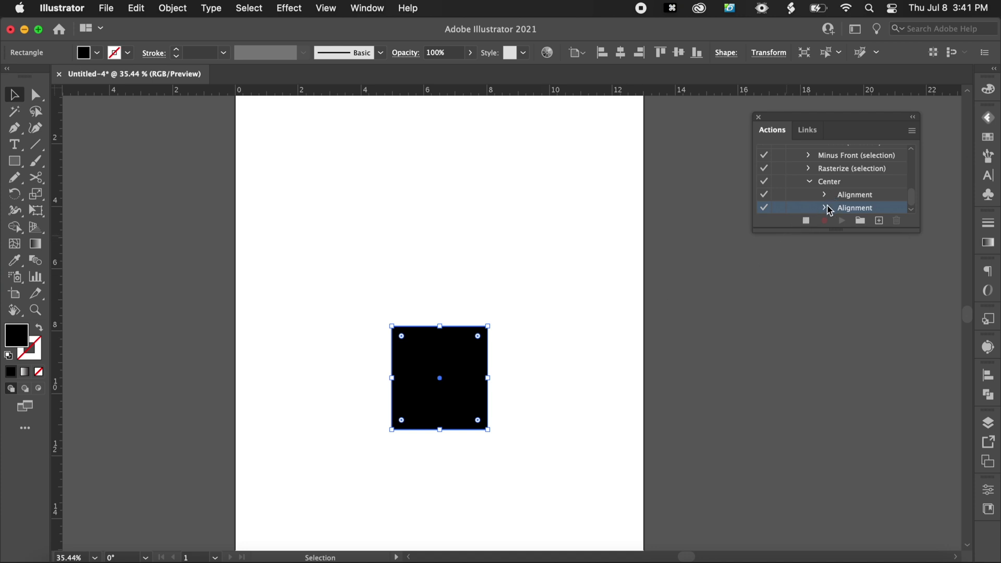
click(805, 221)
click(809, 181)
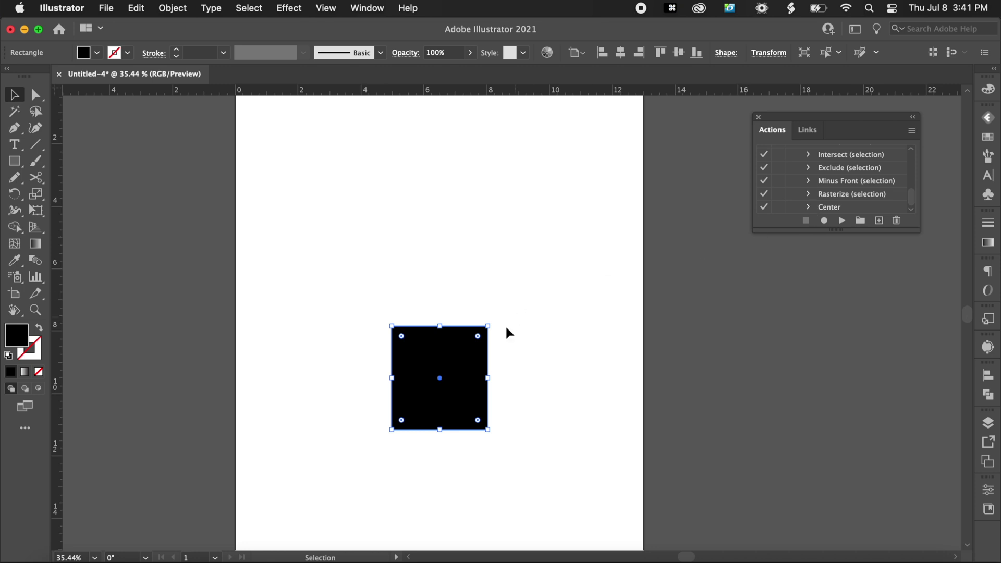
Step: Move the rectangle off-centre, then onto the pasteboard, recentring it with F8 each time
drag(462, 353, 338, 203)
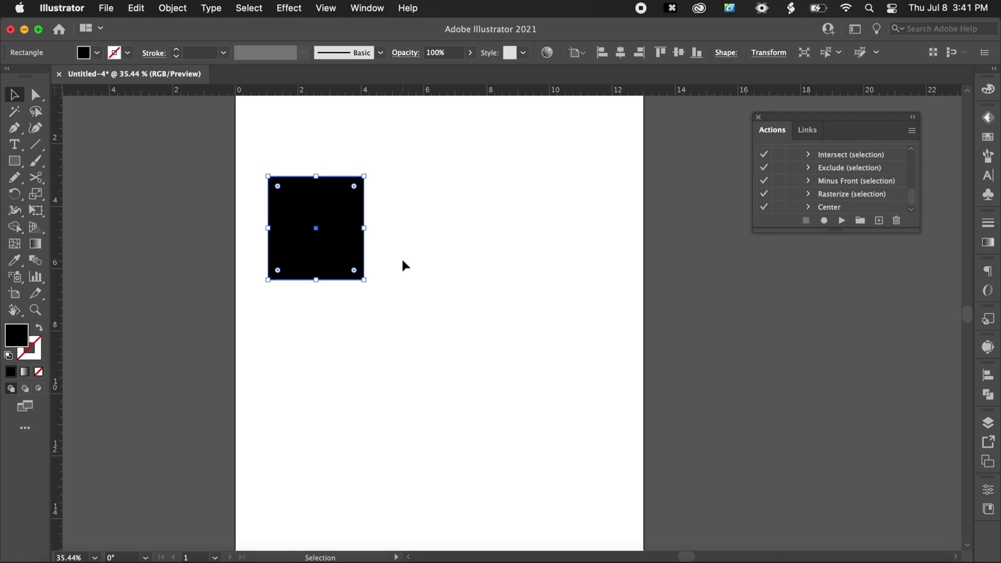
key(F8)
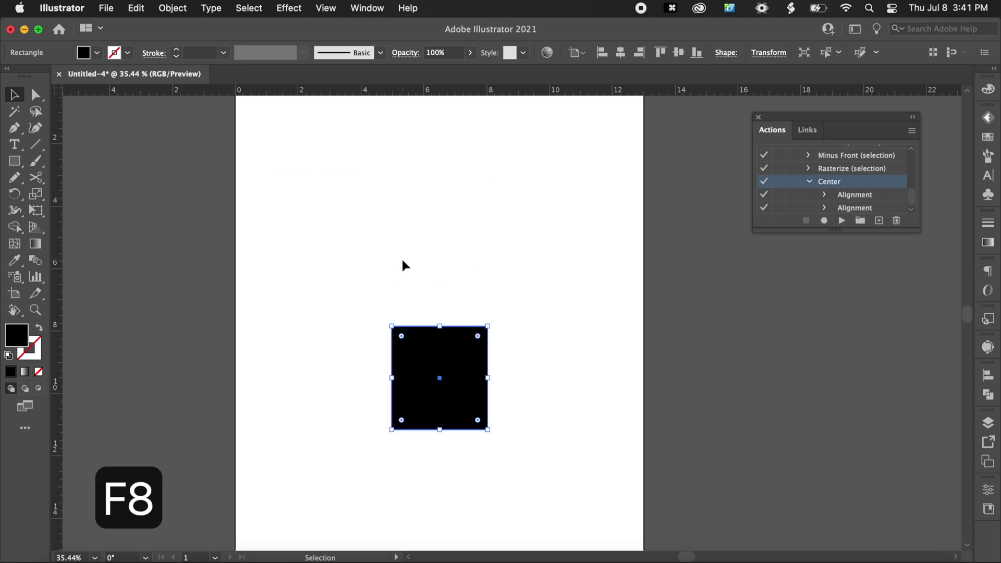
click(523, 408)
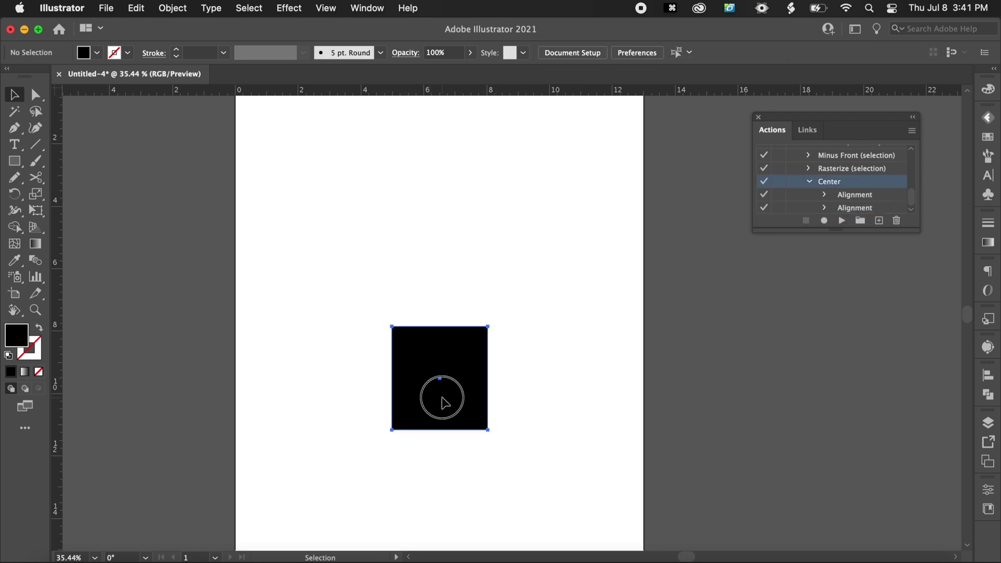
drag(442, 402, 170, 279)
key(F8)
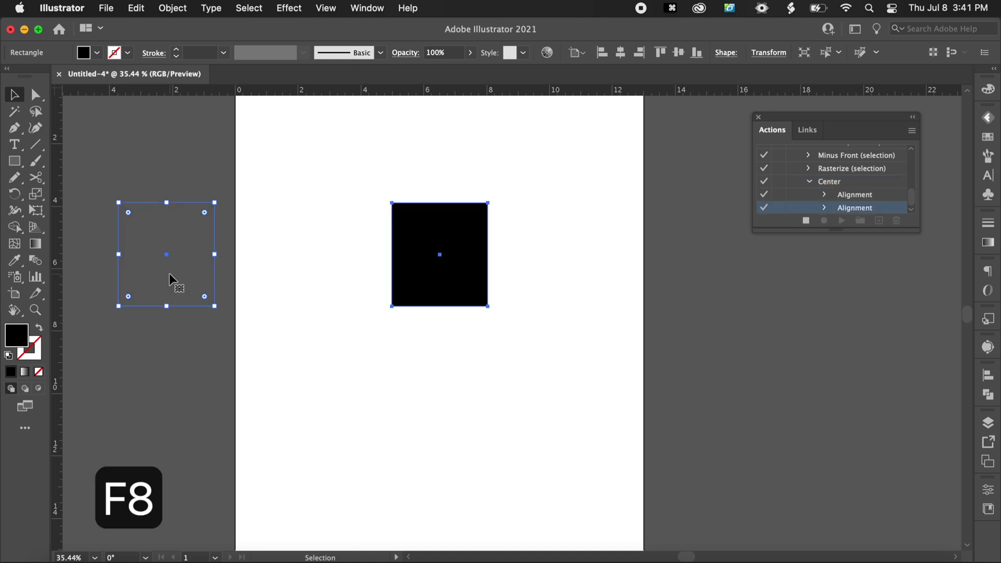
click(229, 266)
Step: Open boxer.ai from Finder in Illustrator
scroll(230, 266, down, 4)
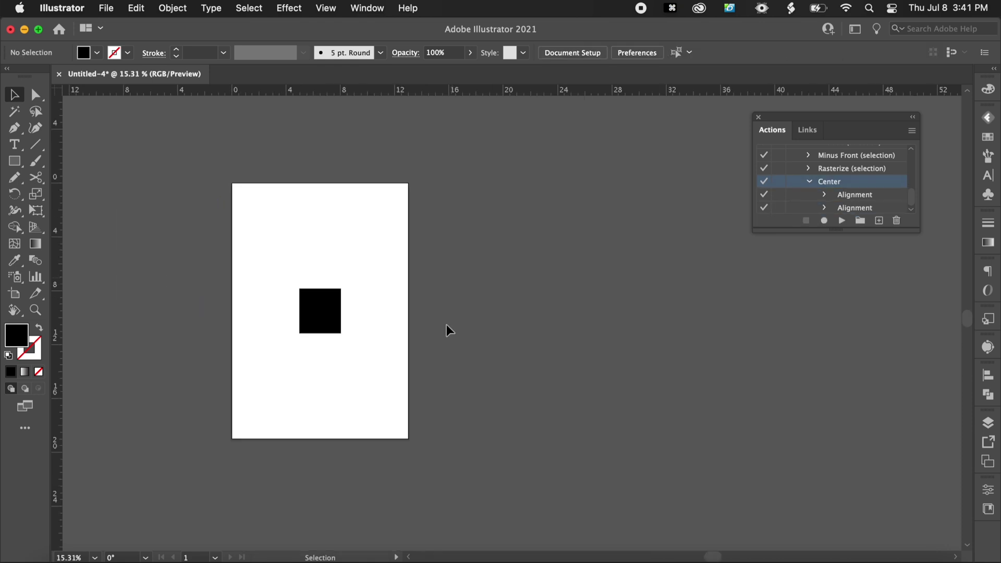
scroll(459, 333, up, 3)
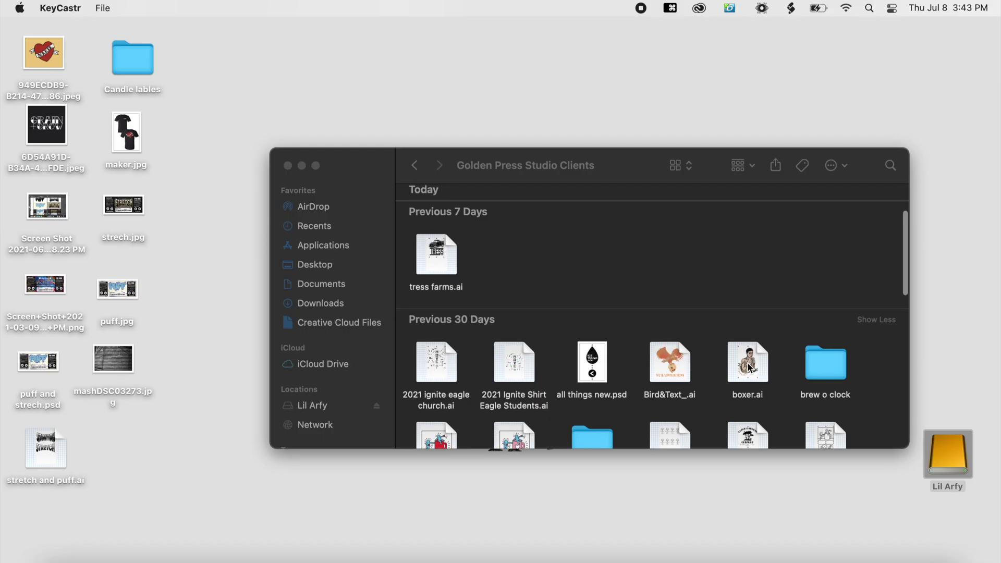
click(748, 368)
double_click(749, 368)
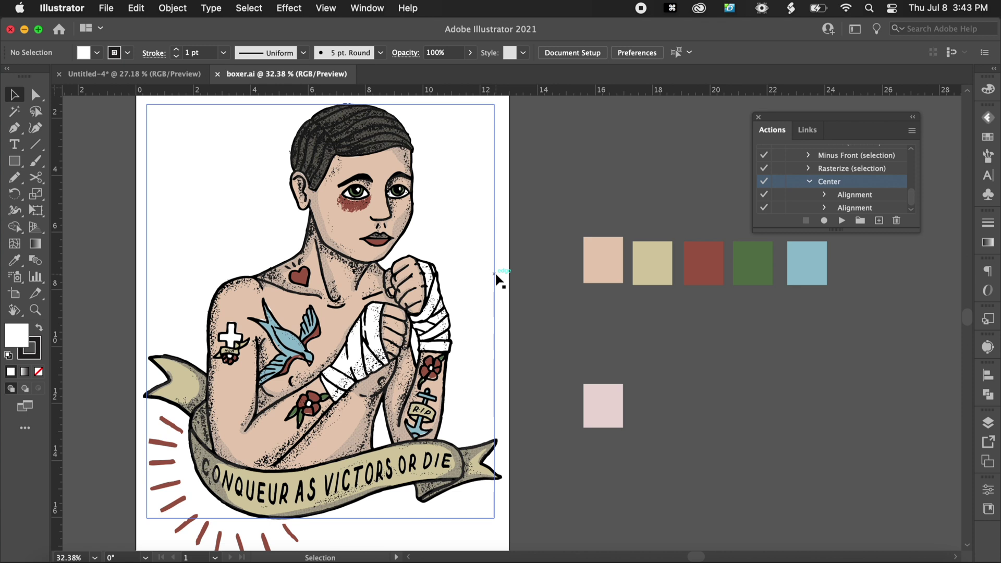
Step: Select the top registration mark in boxer.ai and copy it
click(357, 236)
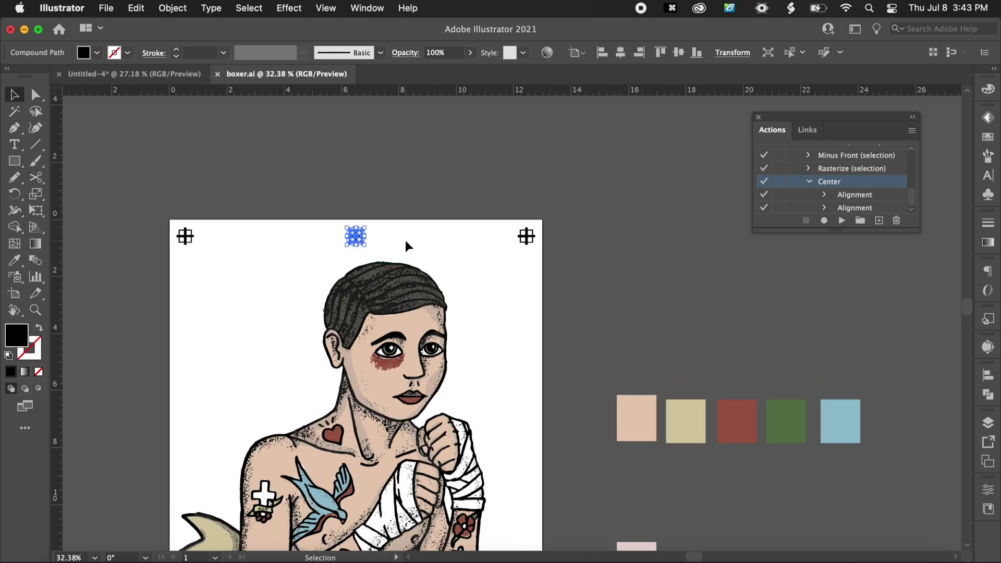
scroll(405, 237, up, 2)
scroll(404, 238, up, 3)
click(422, 201)
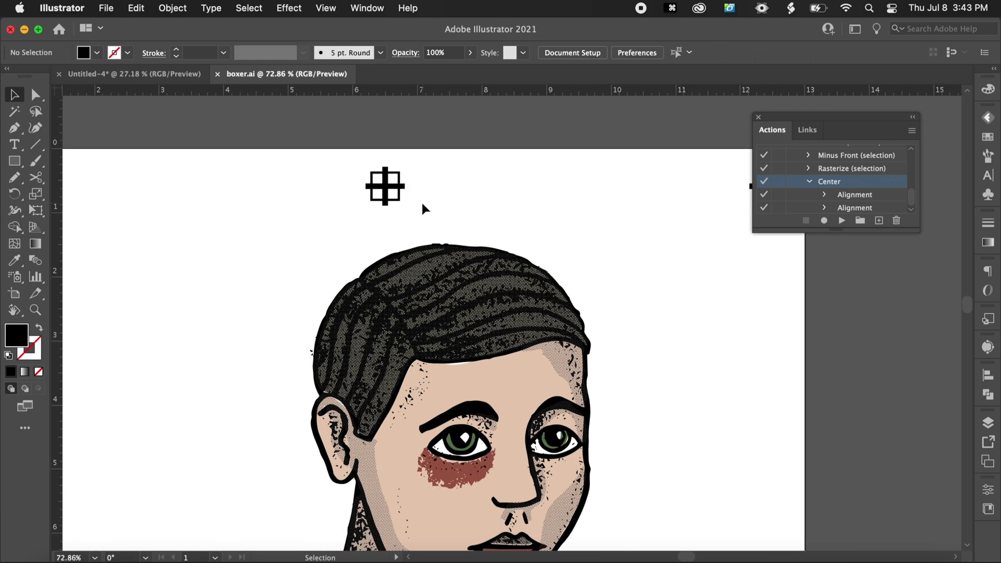
click(389, 186)
key(super+c)
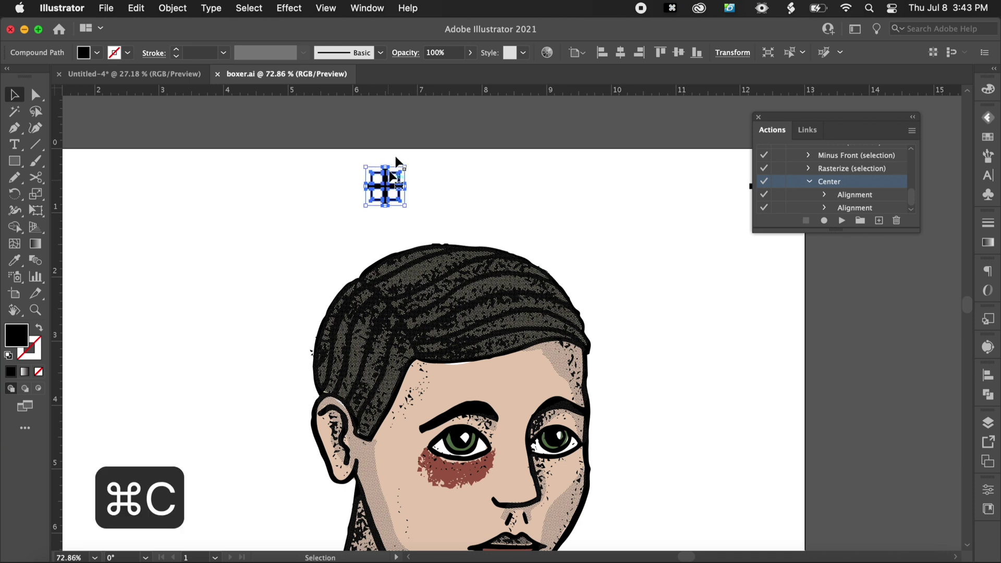
Step: Paste the mark into Untitled-4 and position it at the artboard's top-right corner
click(141, 74)
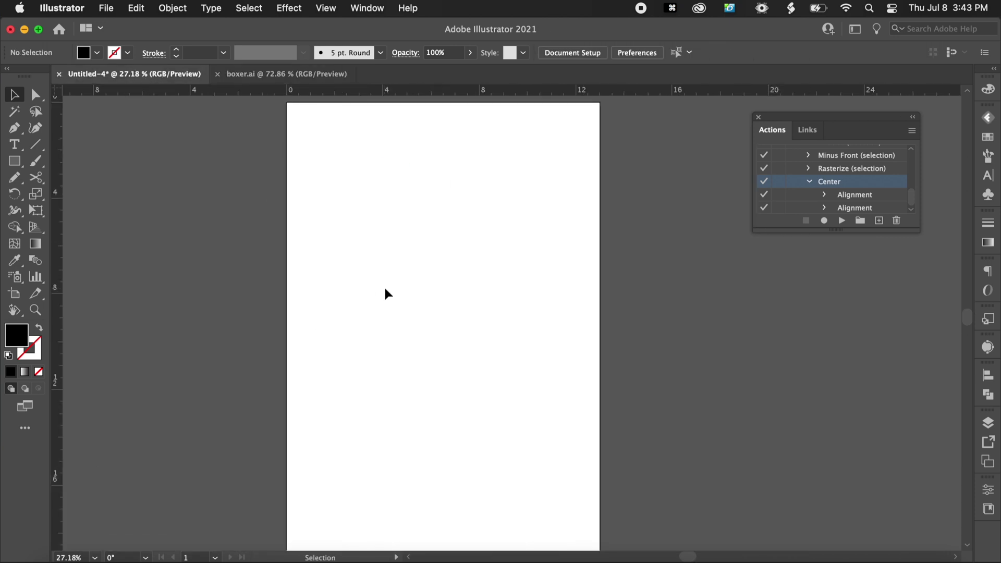
key(super+v)
click(464, 369)
drag(511, 324, 451, 146)
click(472, 225)
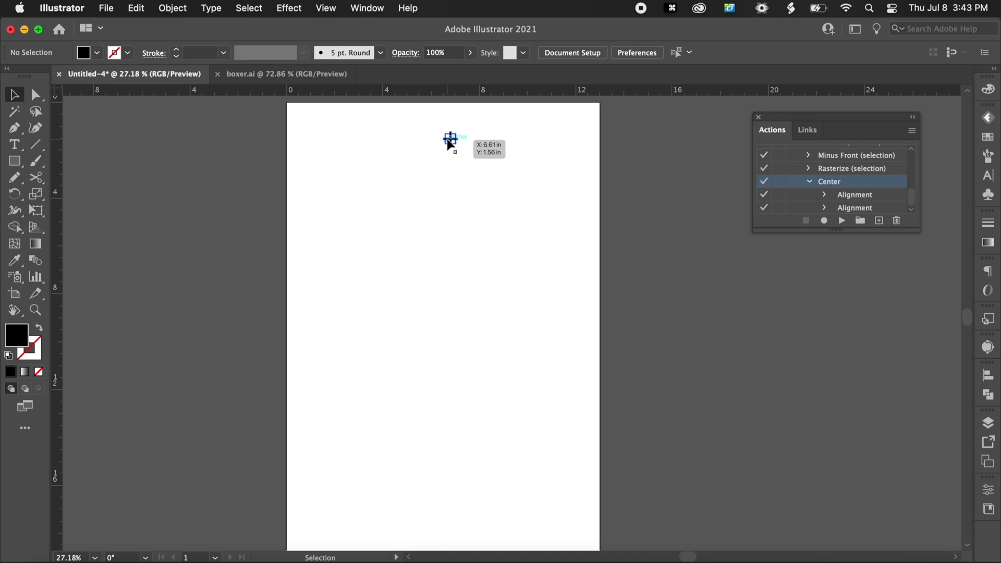
alt+scroll(451, 140, up, 3)
scroll(457, 149, up, 3)
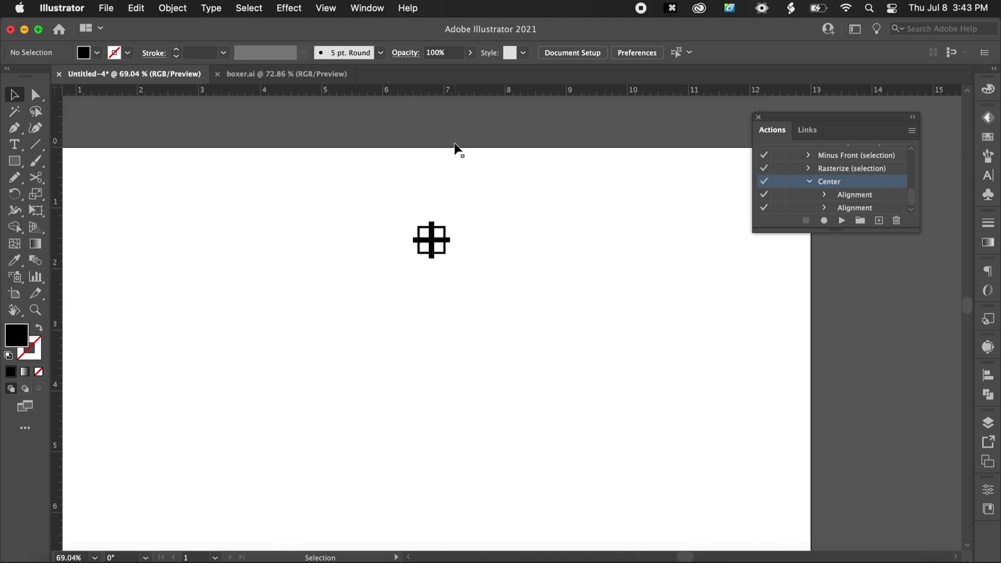
alt+scroll(469, 266, down, 3)
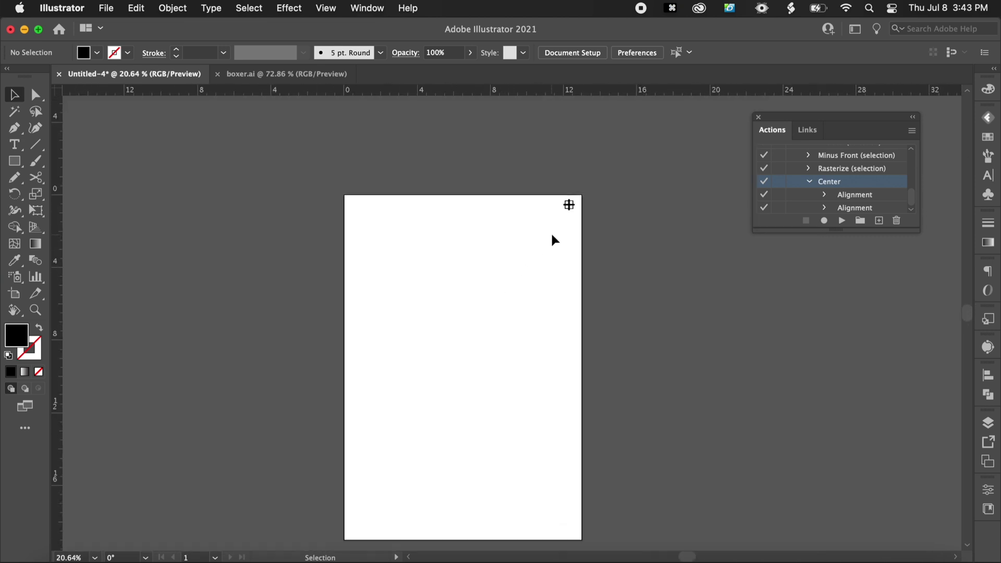
alt+scroll(571, 210, up, 4)
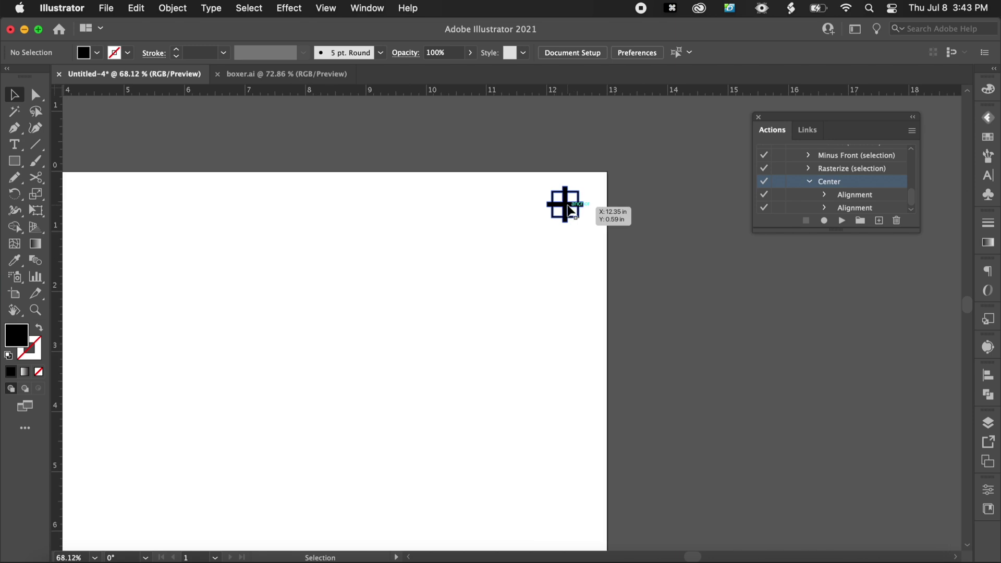
drag(573, 207, 584, 206)
Step: Lower the registration mark's opacity to 34%
click(518, 225)
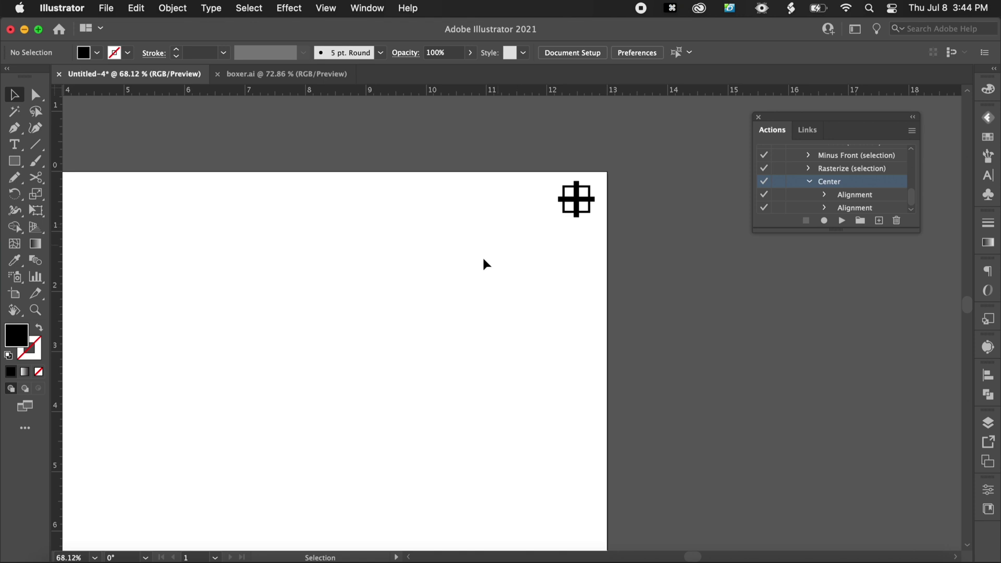
alt+scroll(458, 286, down, 3)
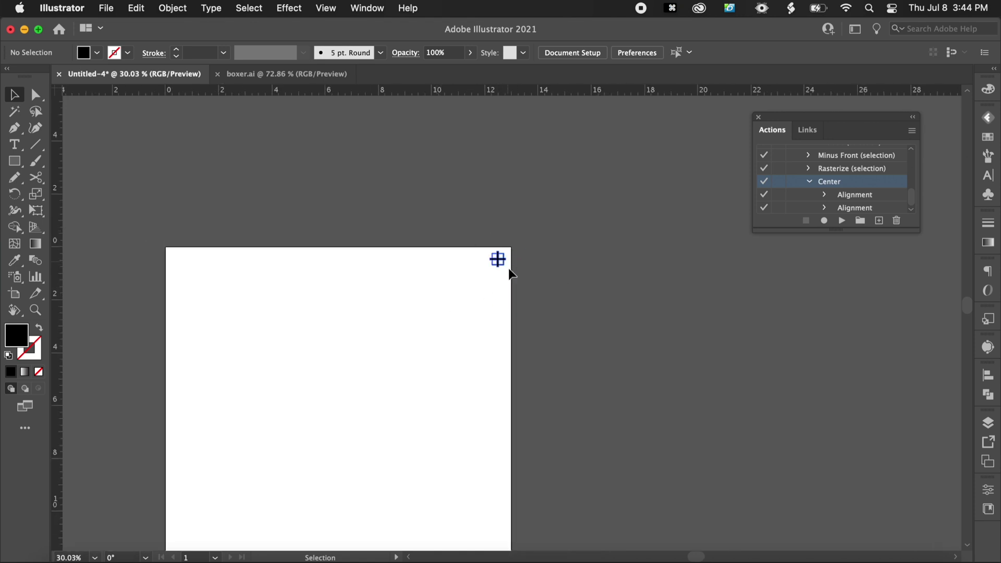
scroll(372, 359, down, 4)
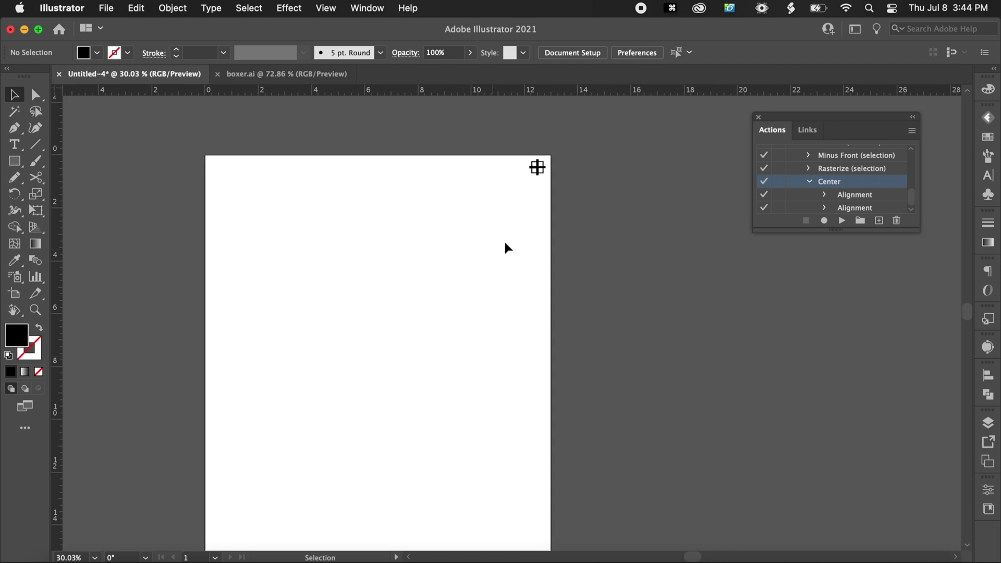
alt+scroll(511, 249, up, 3)
click(475, 348)
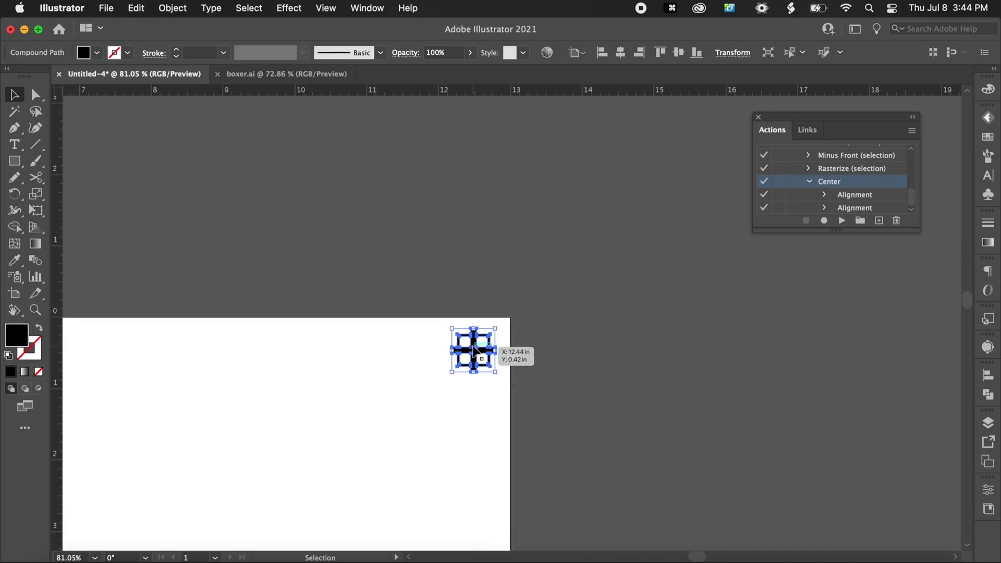
click(471, 57)
drag(469, 69, 435, 71)
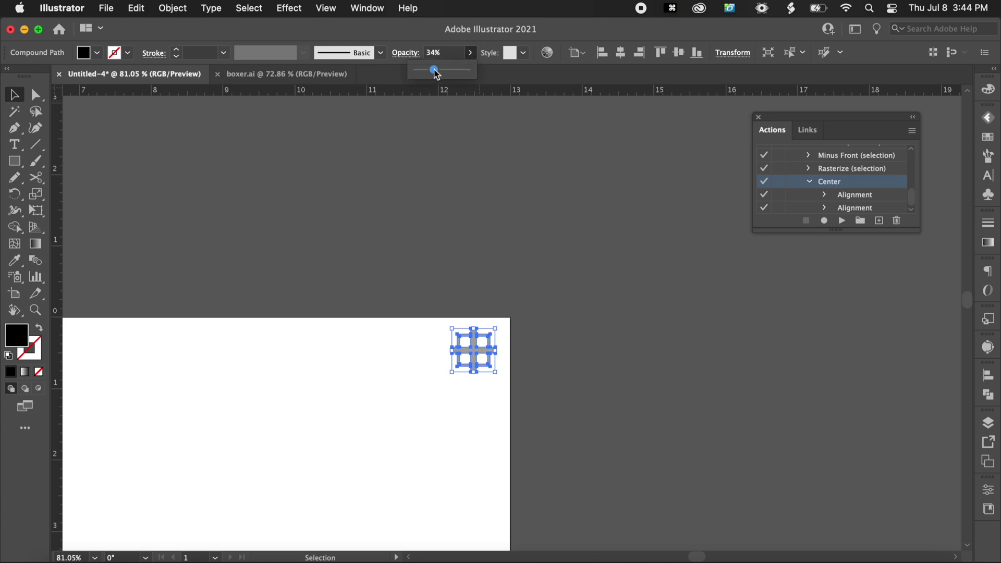
Step: Lock the faded registration mark in place with Cmd+2
click(470, 209)
click(472, 354)
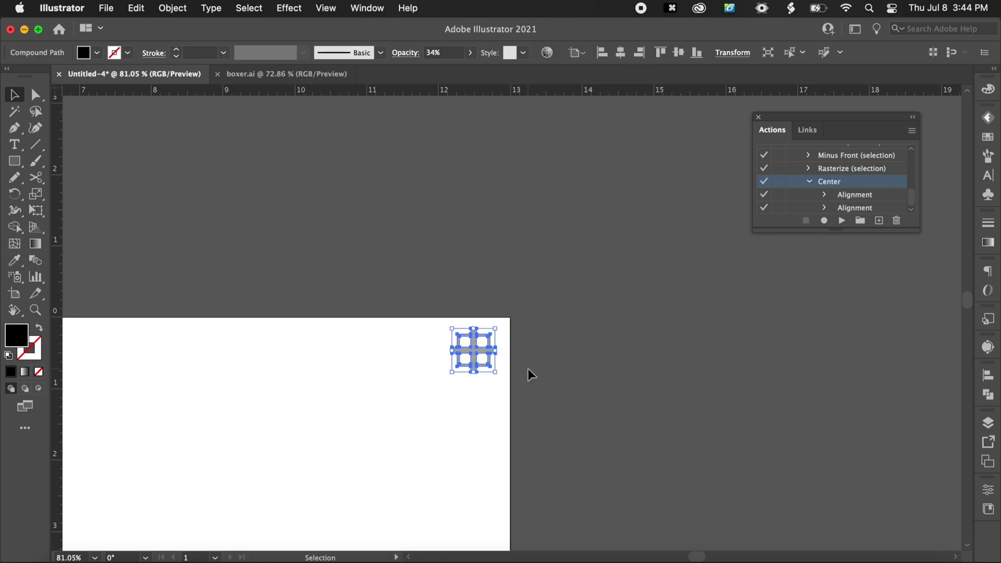
key(super+2)
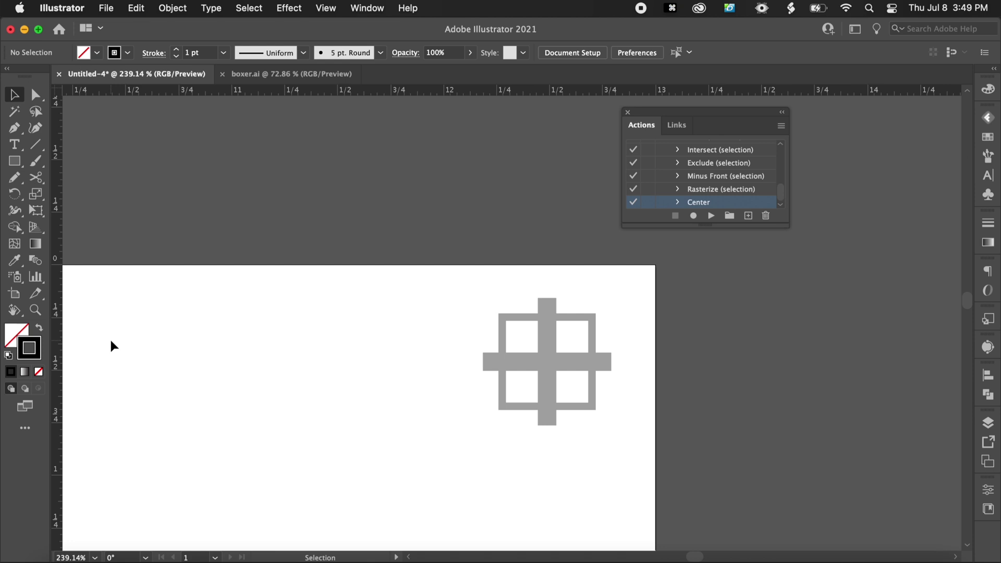
Step: Set the stroke colour to dark crimson 681531 in the Color Picker
double_click(26, 351)
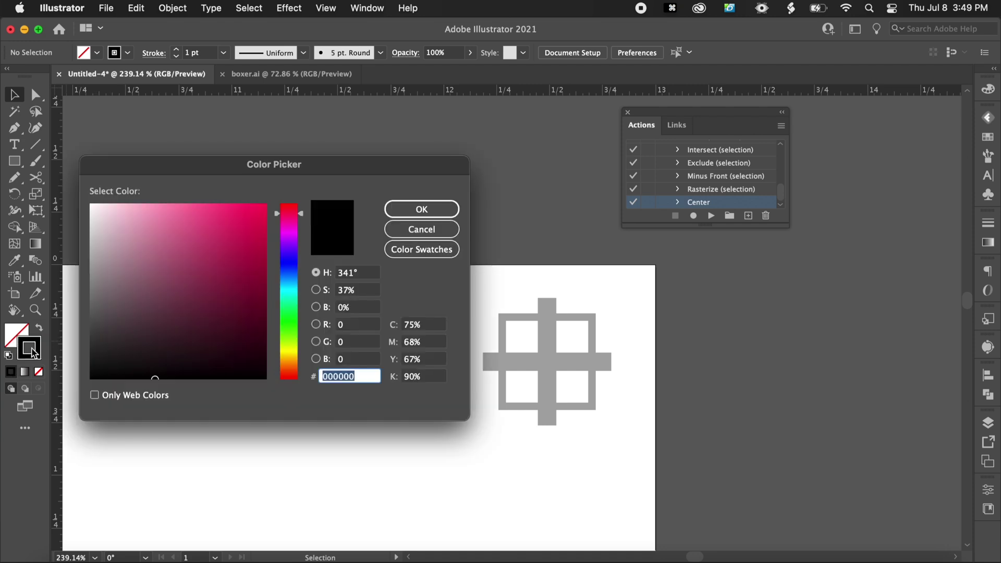
drag(192, 343, 230, 300)
click(421, 209)
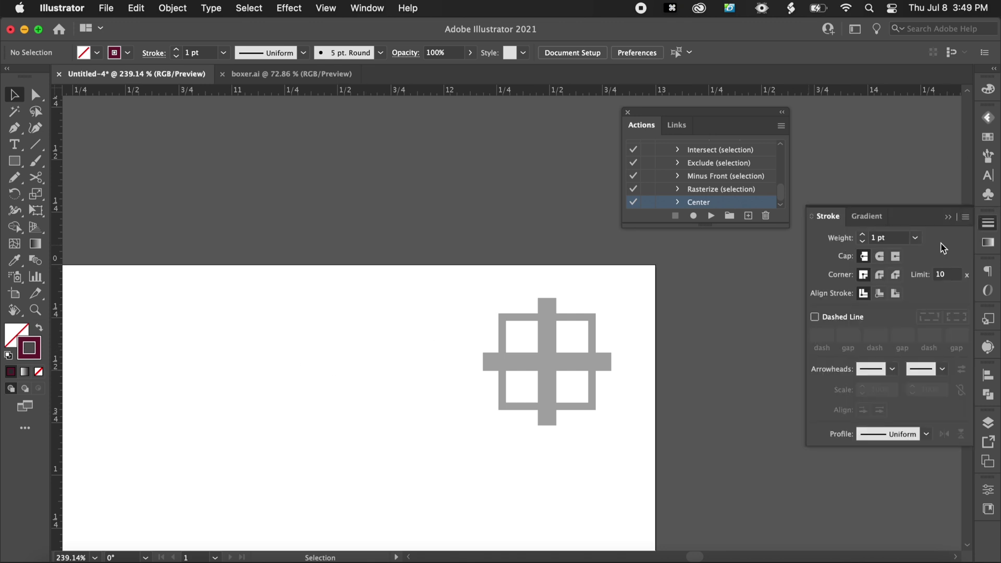
click(949, 221)
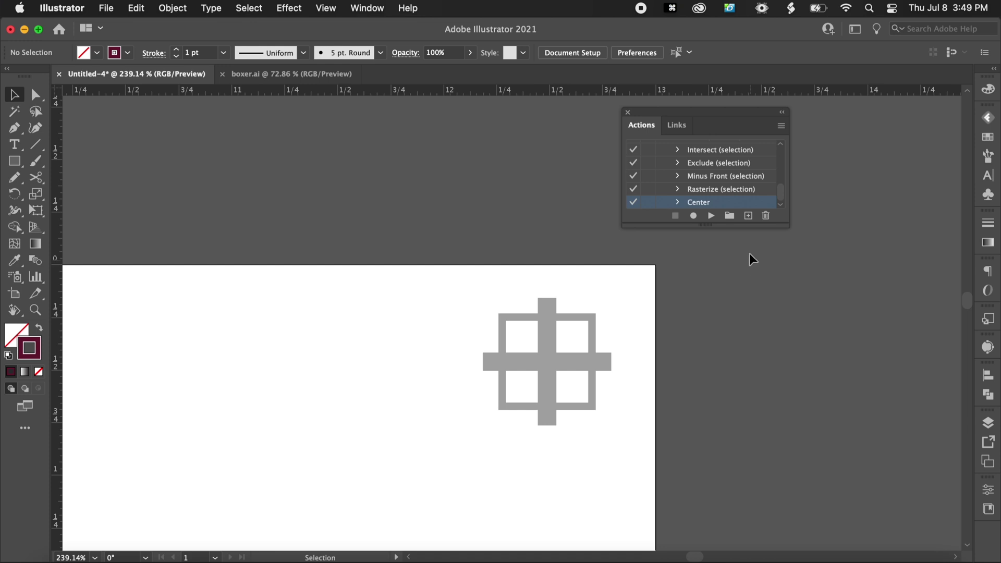
Step: Create a new action named 'Reg' on function key F1 and start recording
click(748, 218)
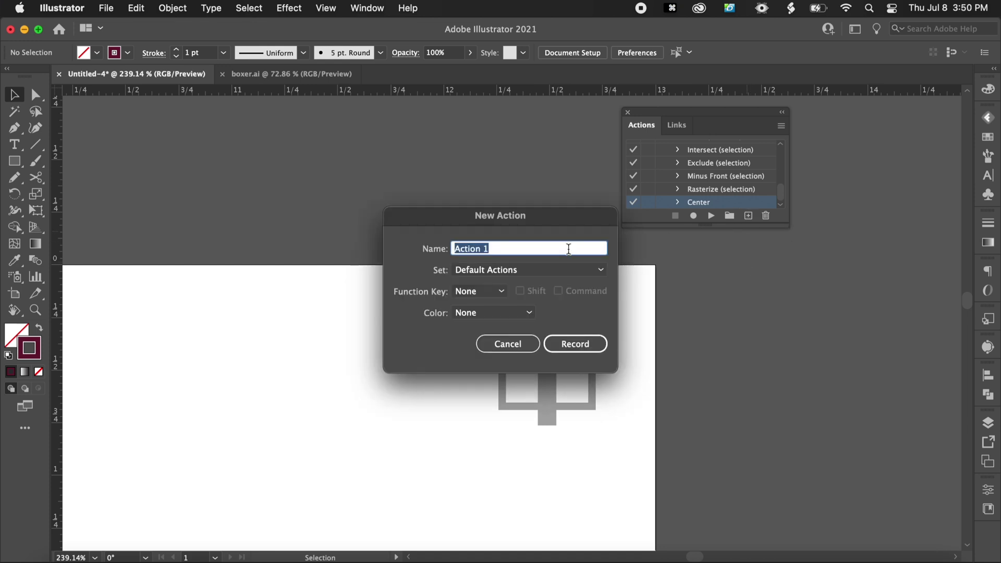
text(Reg)
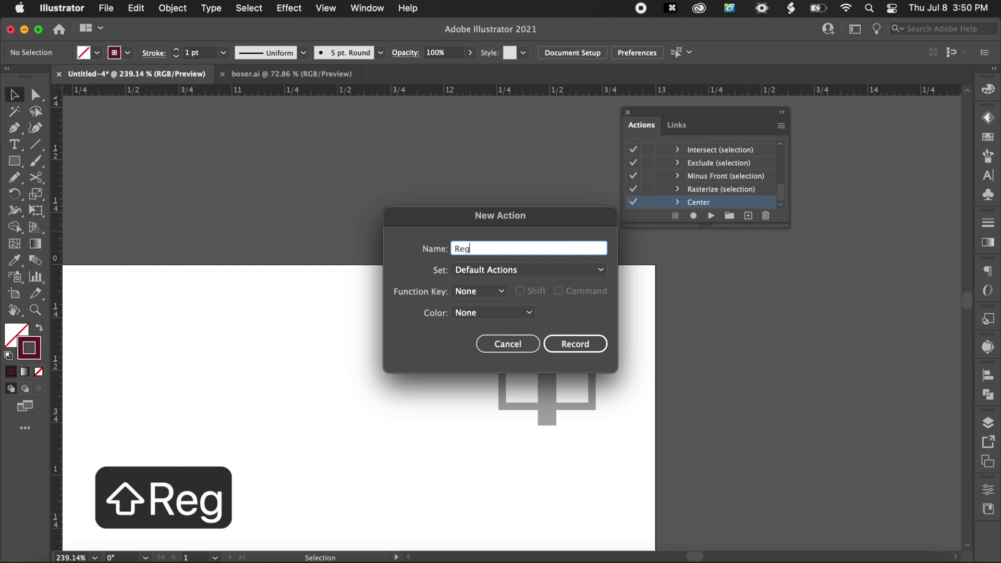
click(501, 292)
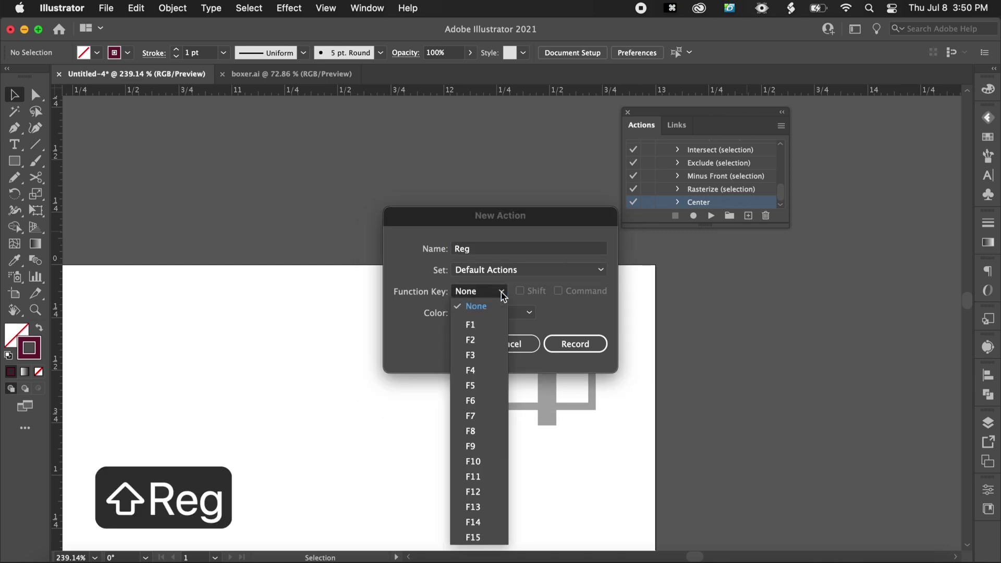
click(491, 325)
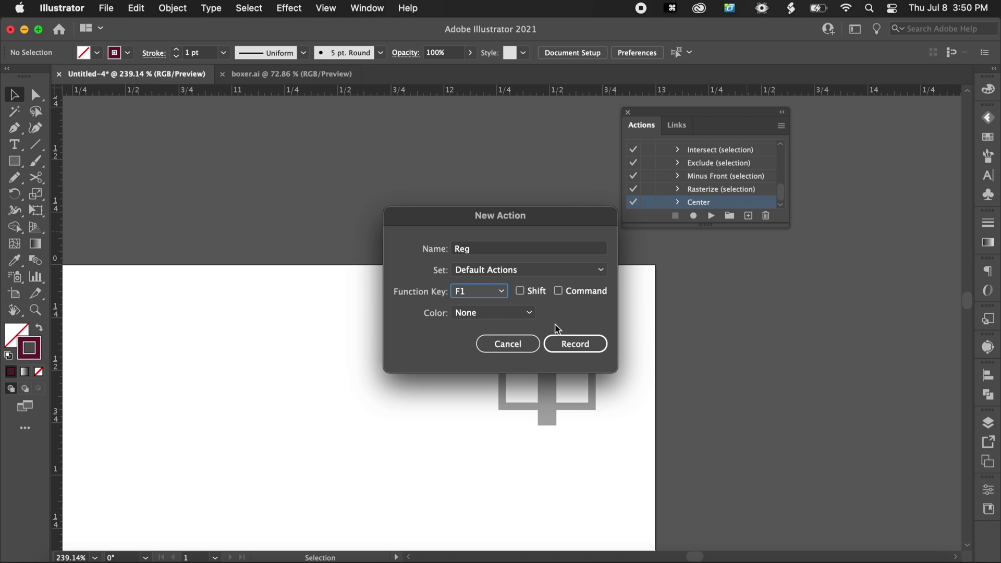
click(583, 345)
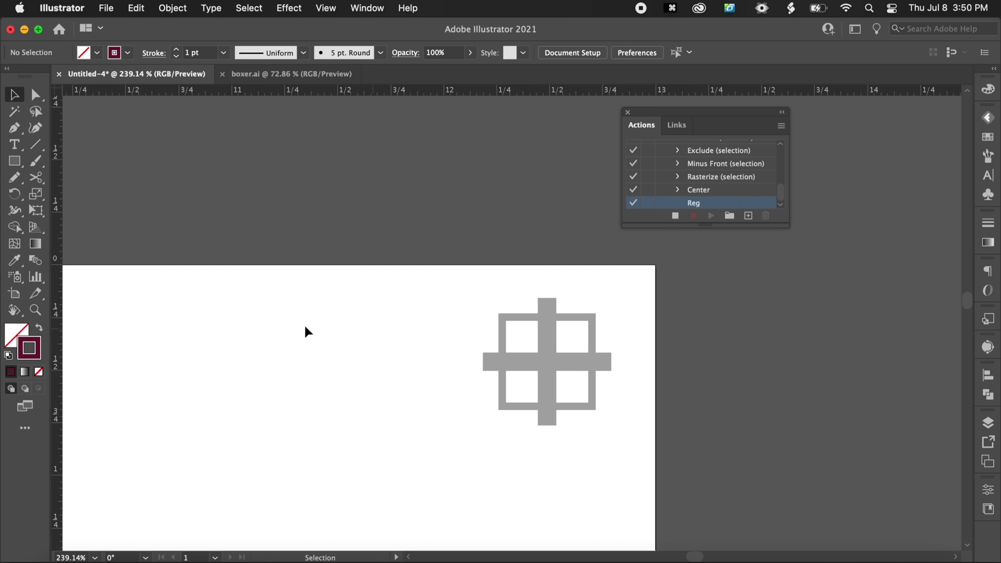
Step: Set the stroke to black with a 7 pt weight
double_click(33, 350)
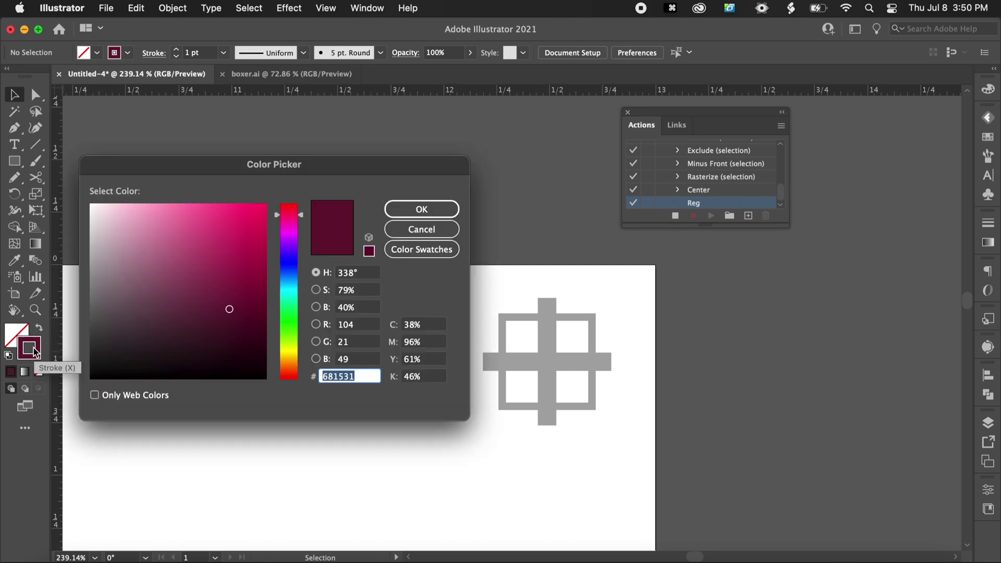
drag(147, 336, 151, 384)
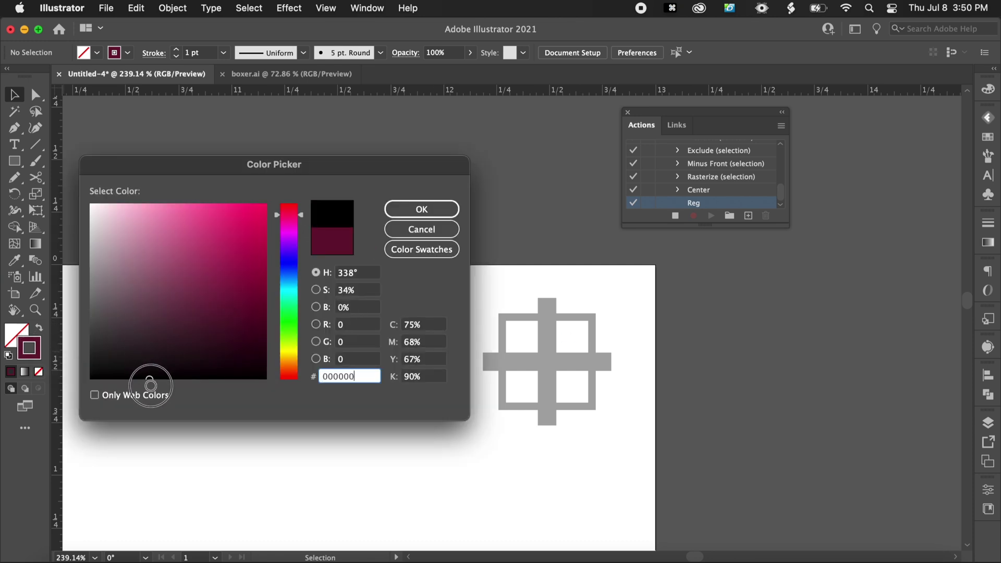
click(411, 210)
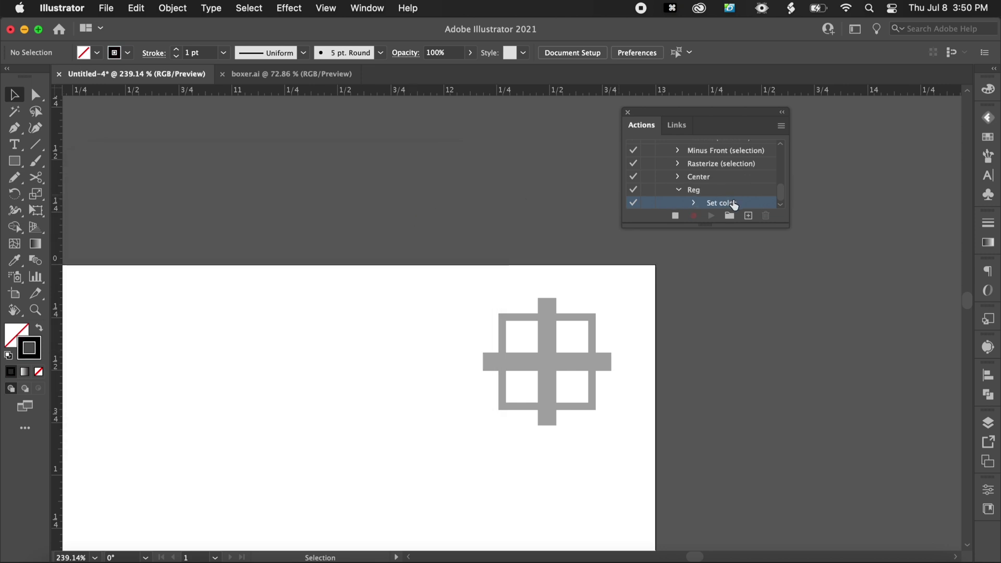
click(986, 227)
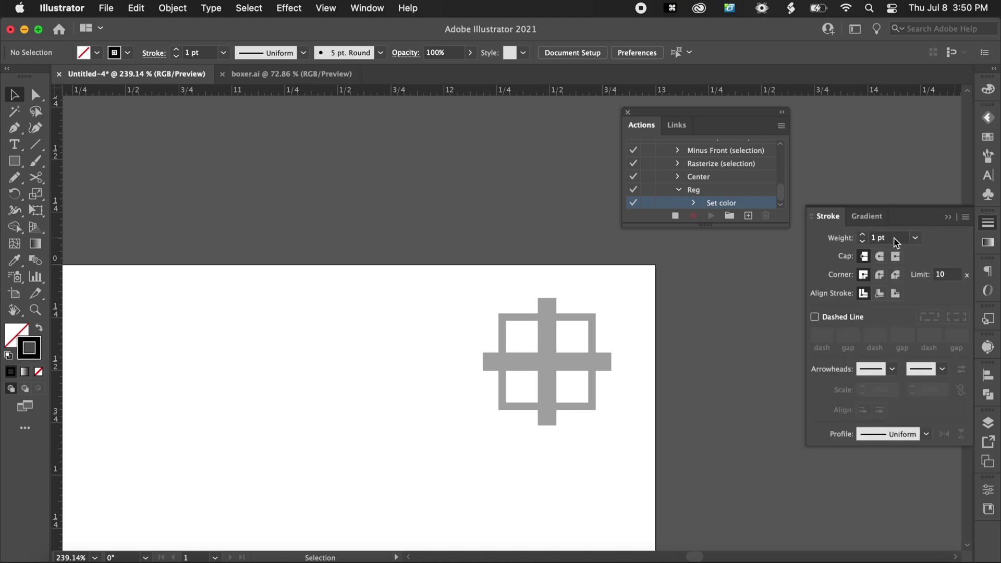
click(874, 238)
key(BackSpace)
text(7)
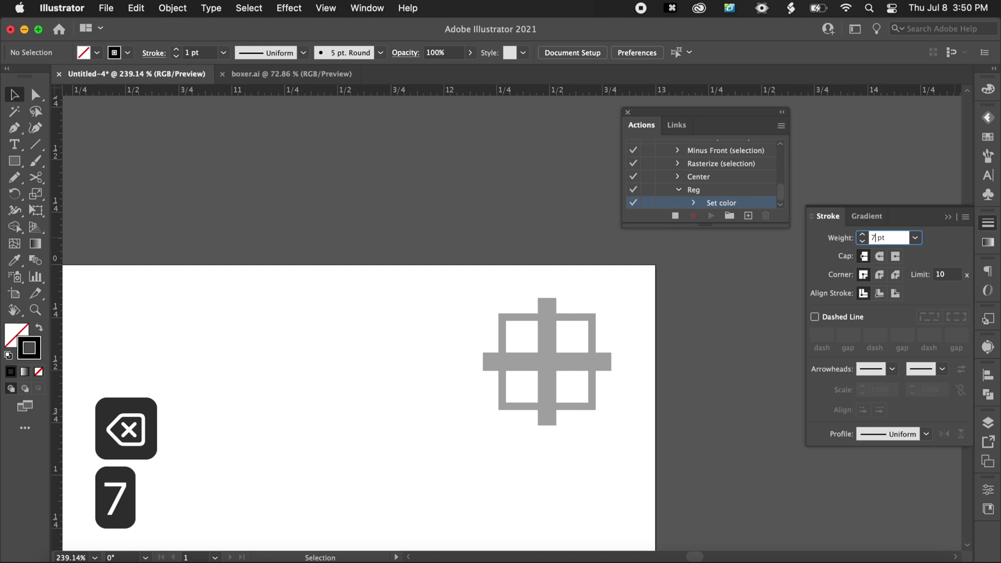
click(942, 241)
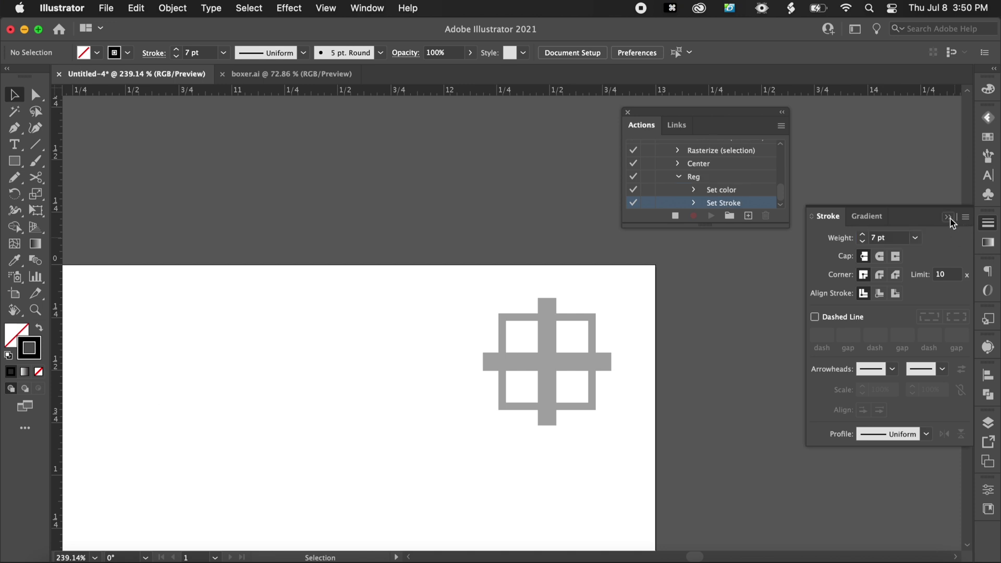
click(948, 217)
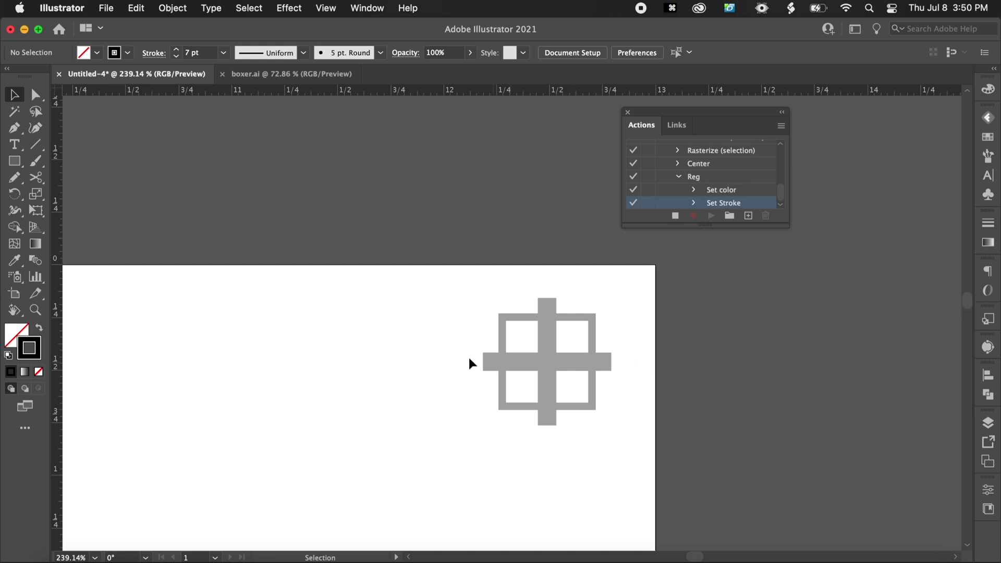
Step: Draw a vertical and a horizontal black line through the faded cross
click(42, 146)
drag(546, 362, 547, 298)
mouse_move(547, 363)
mouse_down()
mouse_move(546, 295)
mouse_move(539, 407)
mouse_up()
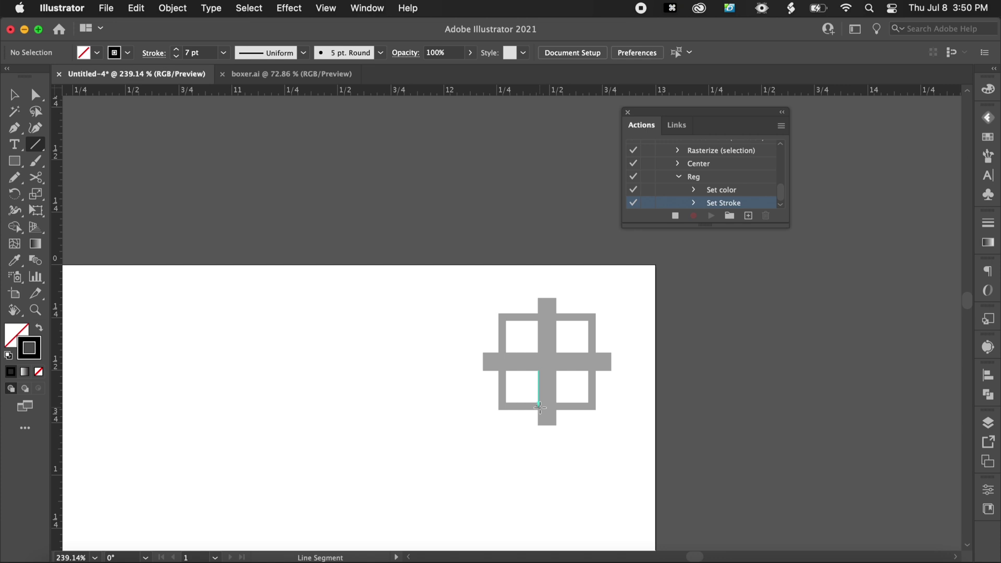
drag(547, 361, 549, 300)
drag(549, 301, 549, 299)
drag(548, 298, 548, 424)
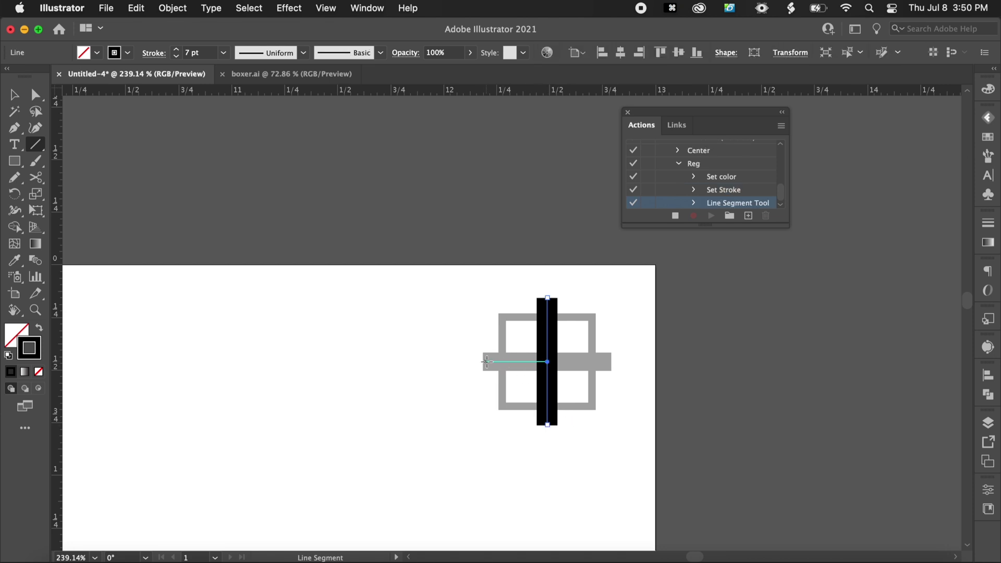
drag(484, 361, 611, 368)
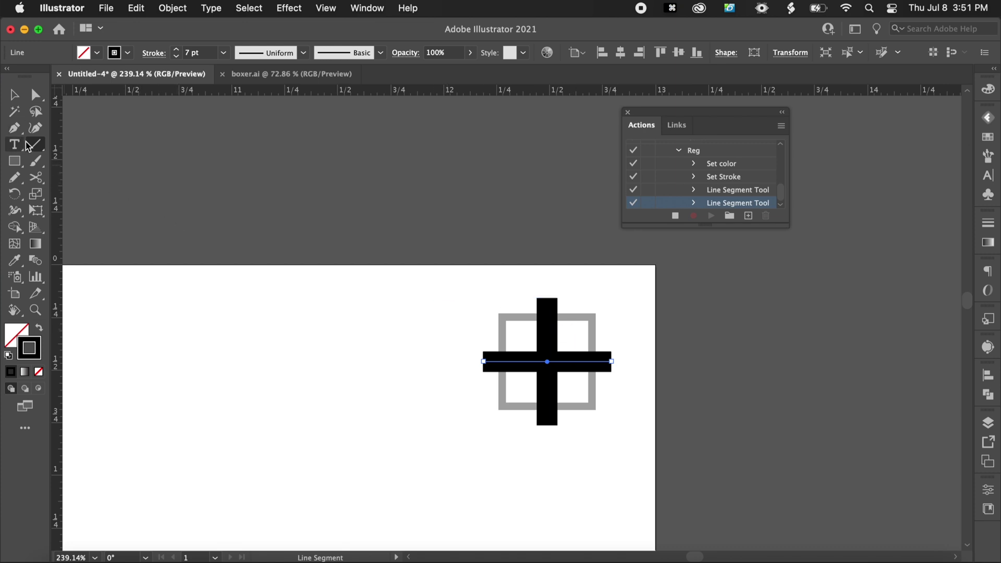
click(16, 161)
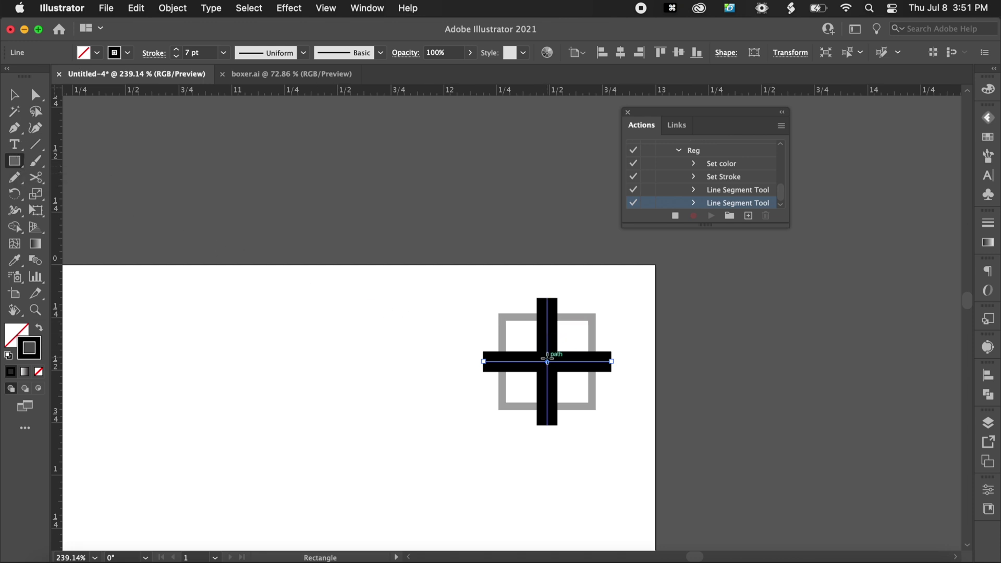
Step: Draw a square from the cross centre over the faded box
key(v)
click(469, 324)
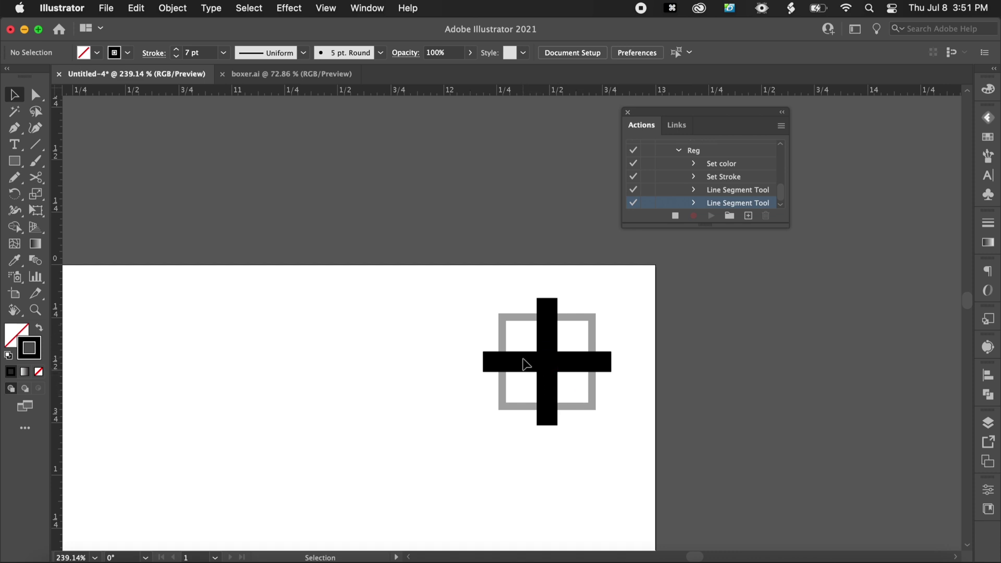
click(19, 163)
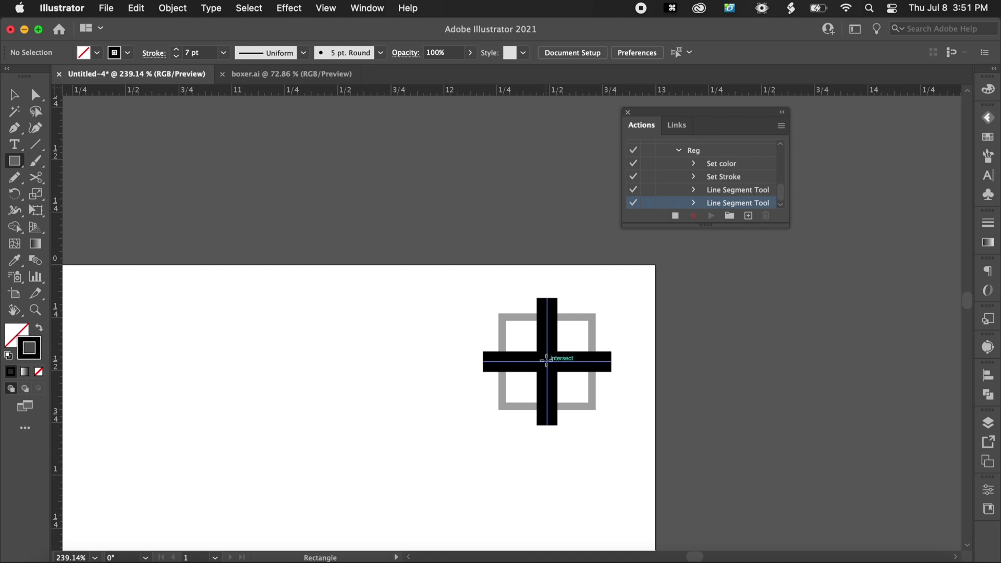
scroll(546, 359, up, 3)
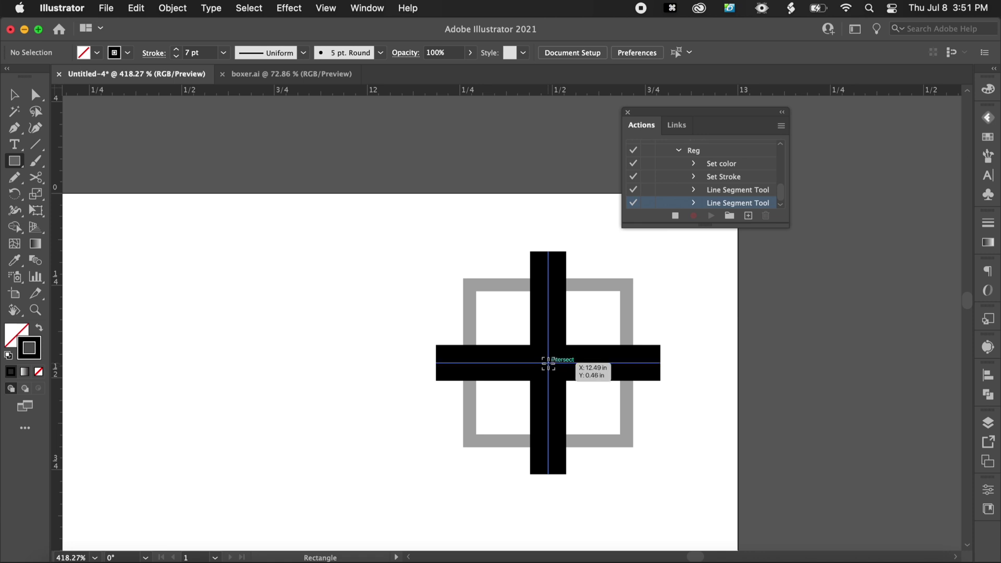
drag(548, 363, 622, 427)
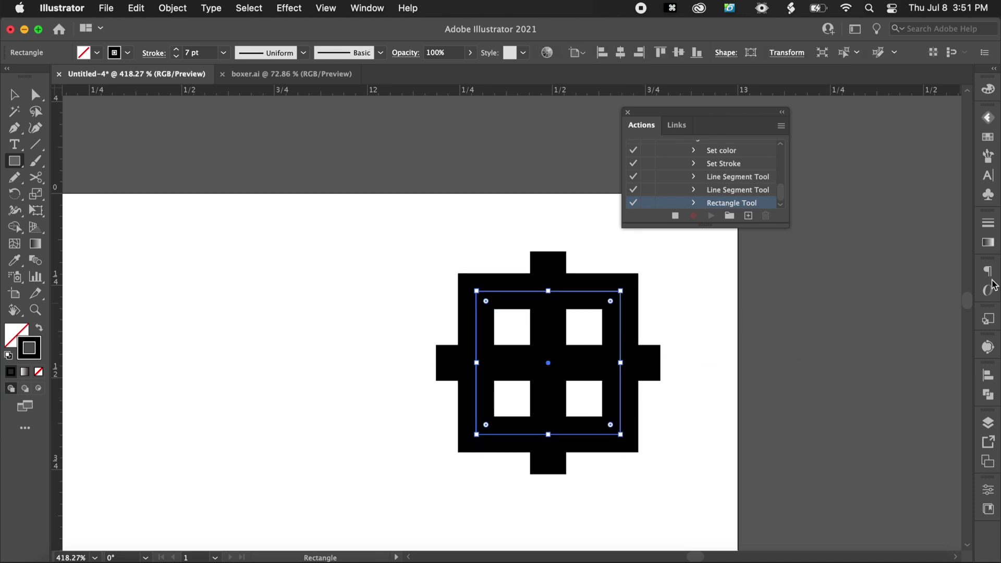
Step: Set the square's stroke weight to 3 pt
click(987, 224)
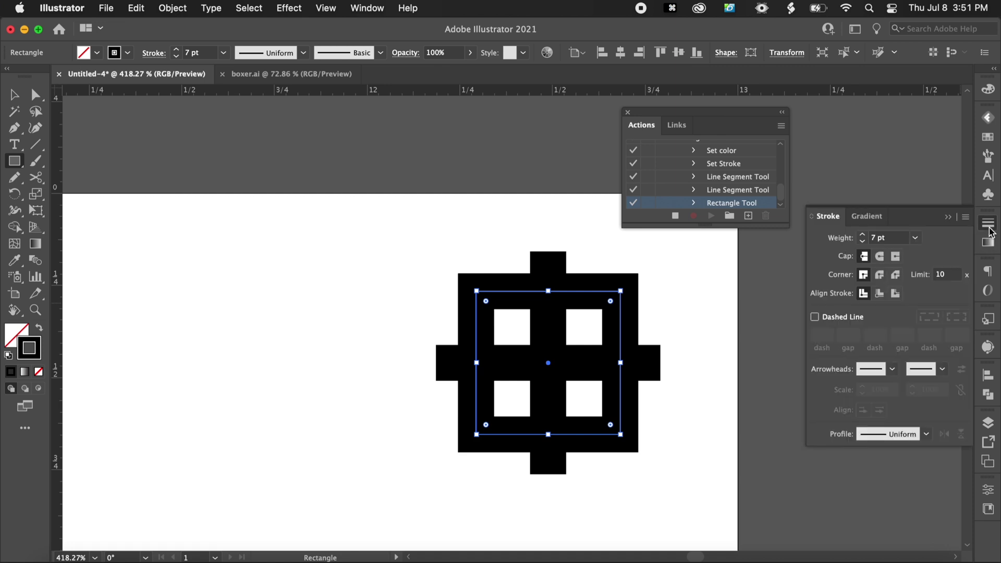
click(877, 237)
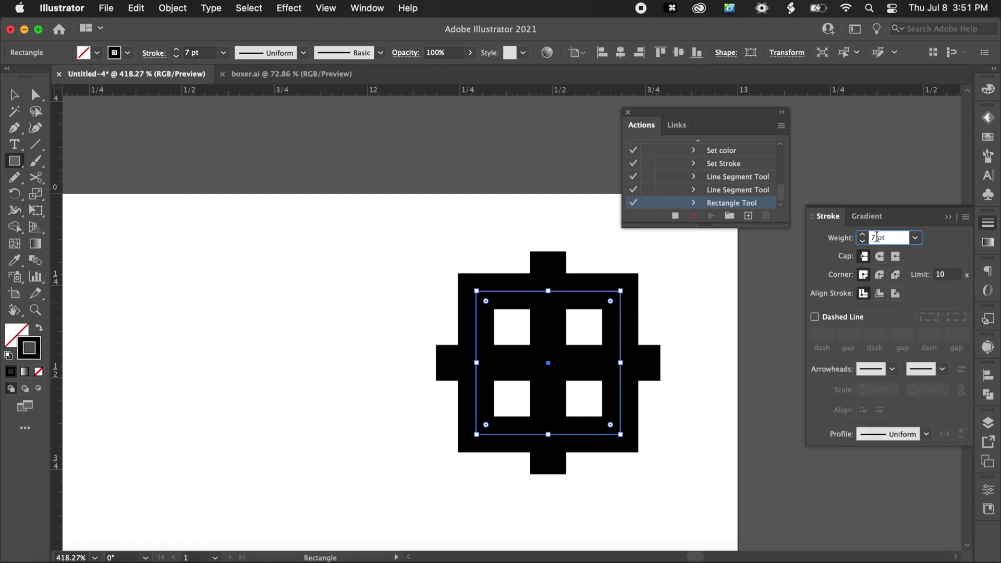
key(BackSpace)
key(BackSpace)
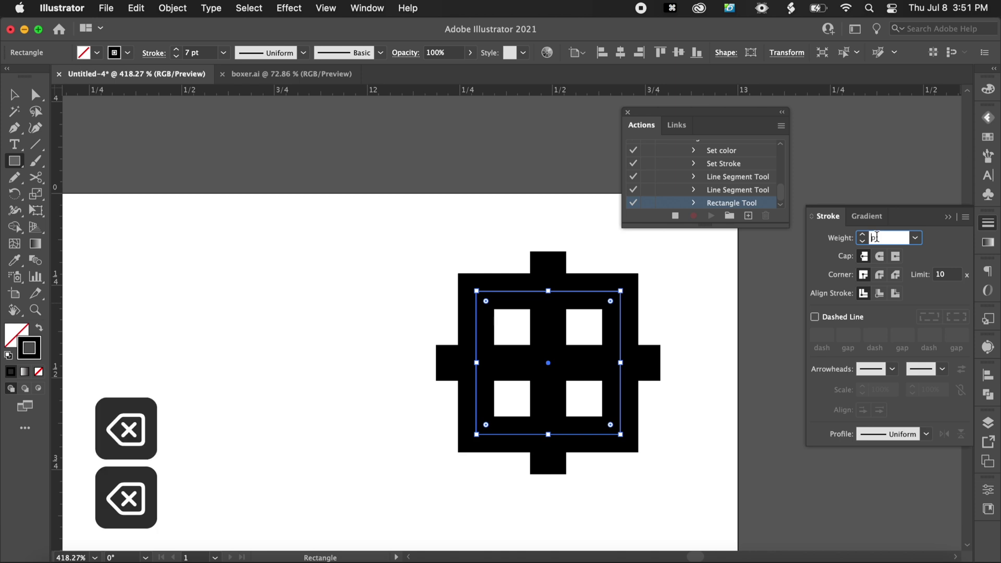
text(3pt)
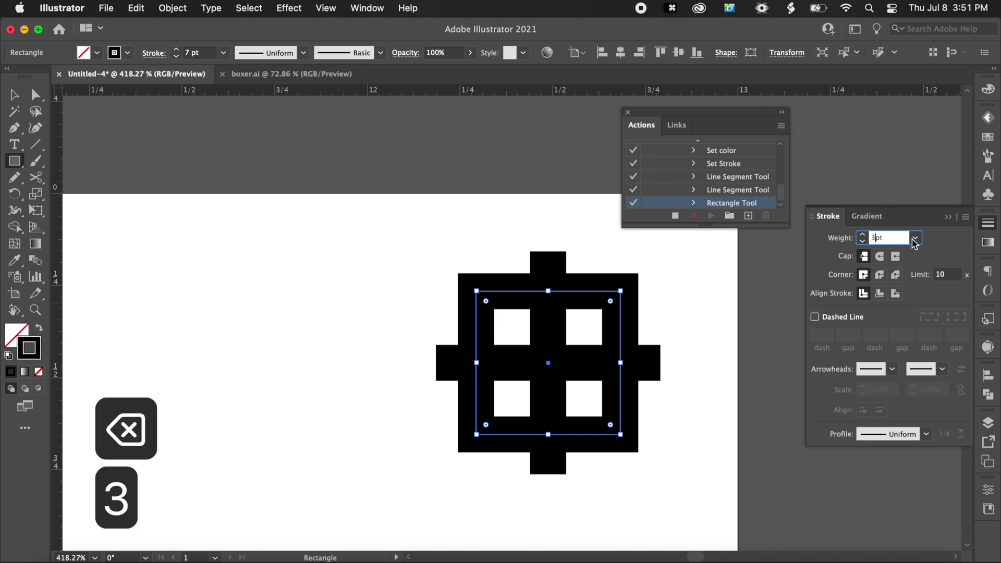
click(958, 252)
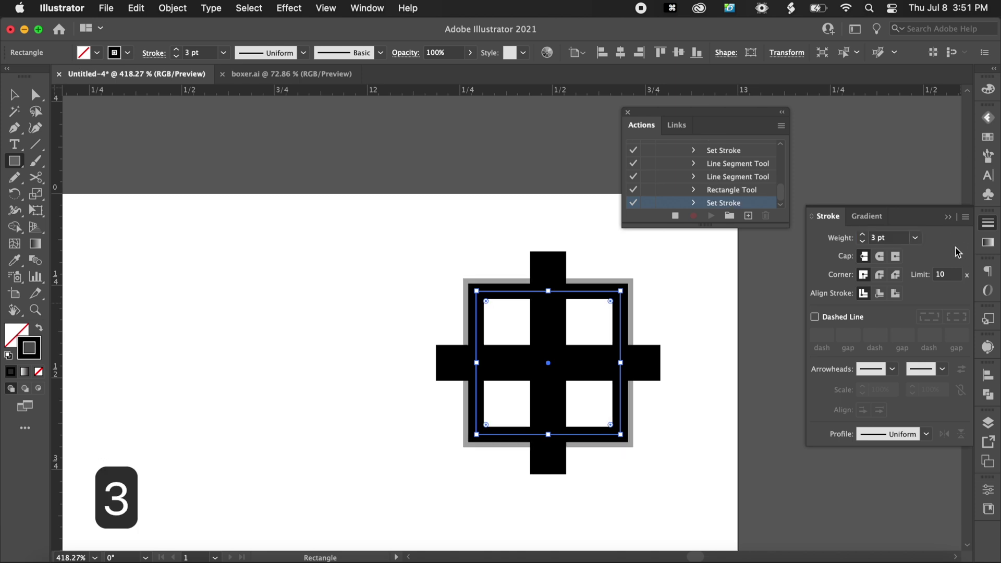
Step: Stop recording Reg and move the black registration mark to the left
click(678, 218)
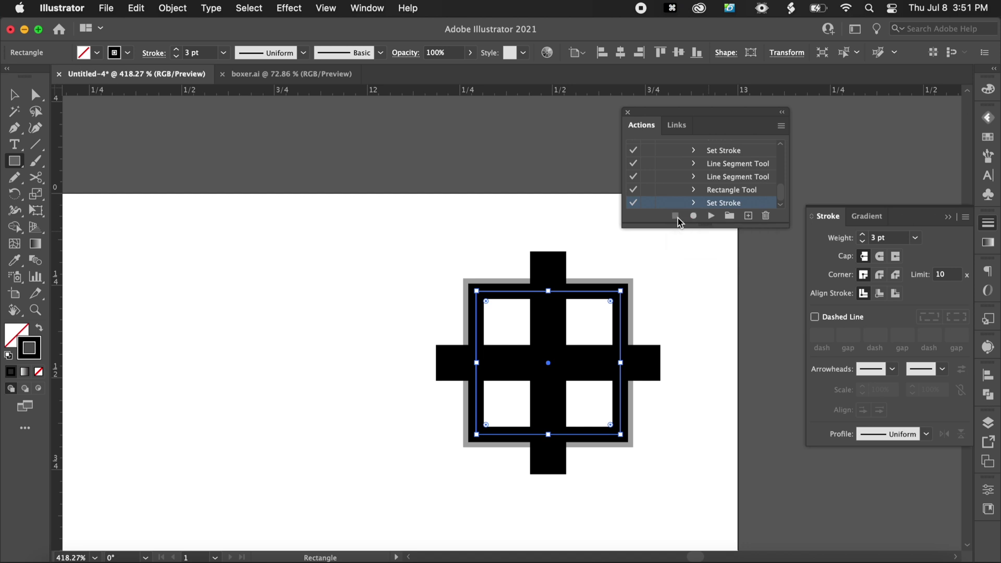
key(v)
click(712, 339)
scroll(711, 339, down, 3)
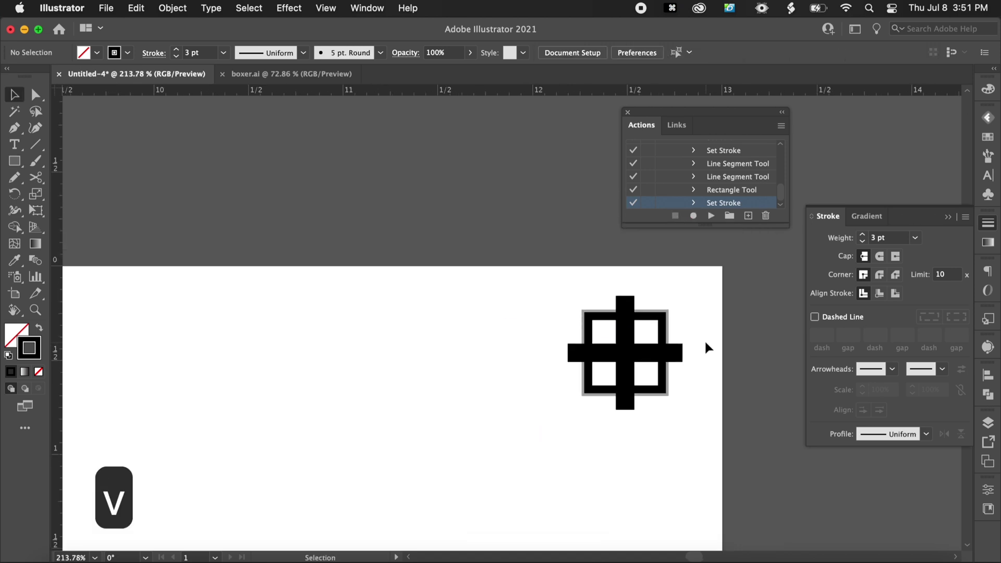
click(578, 319)
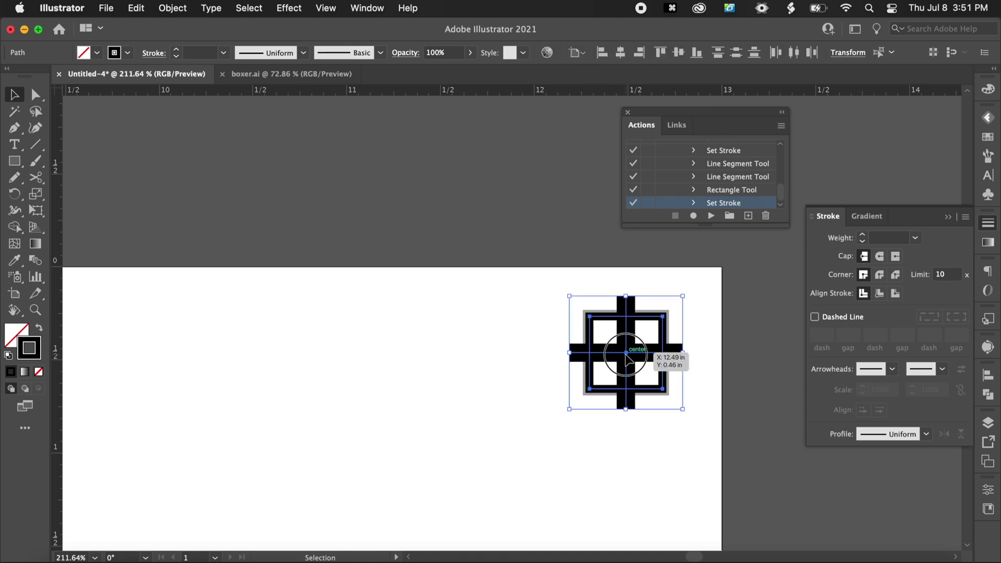
drag(625, 353, 407, 334)
click(524, 443)
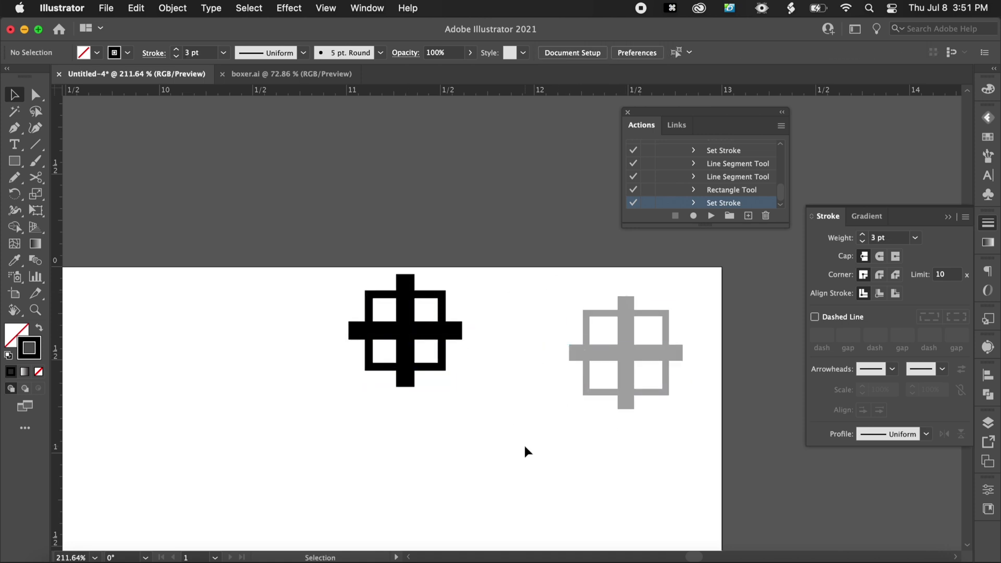
Step: Replay Reg with F1 and move the new mark left off the grey original
key(F1)
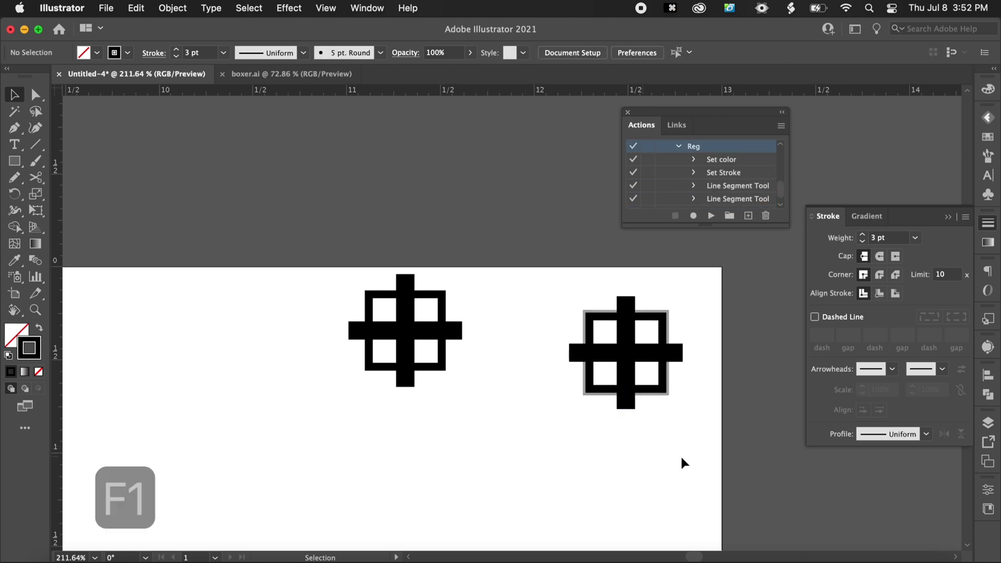
scroll(574, 285, down, 3)
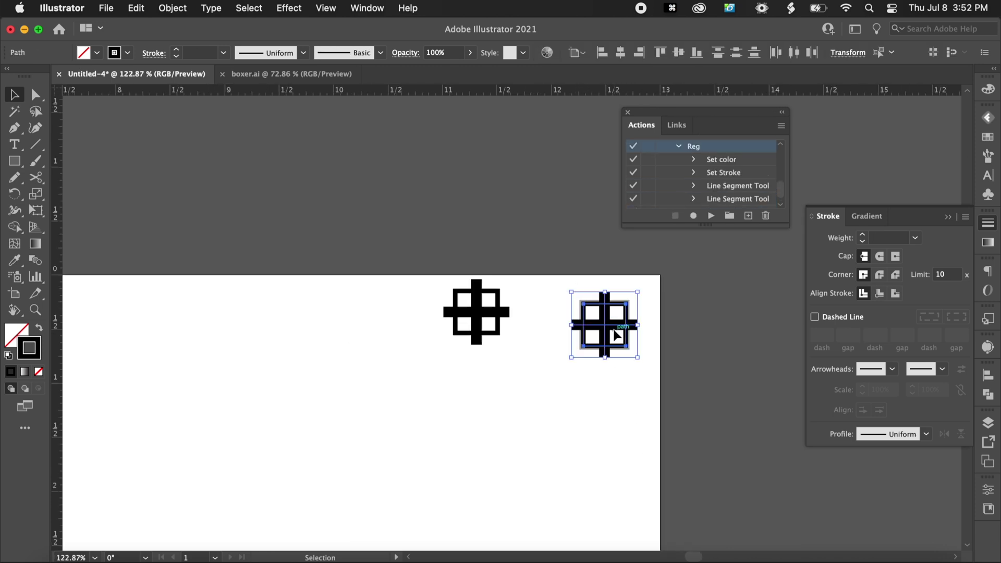
drag(617, 331, 315, 322)
click(391, 371)
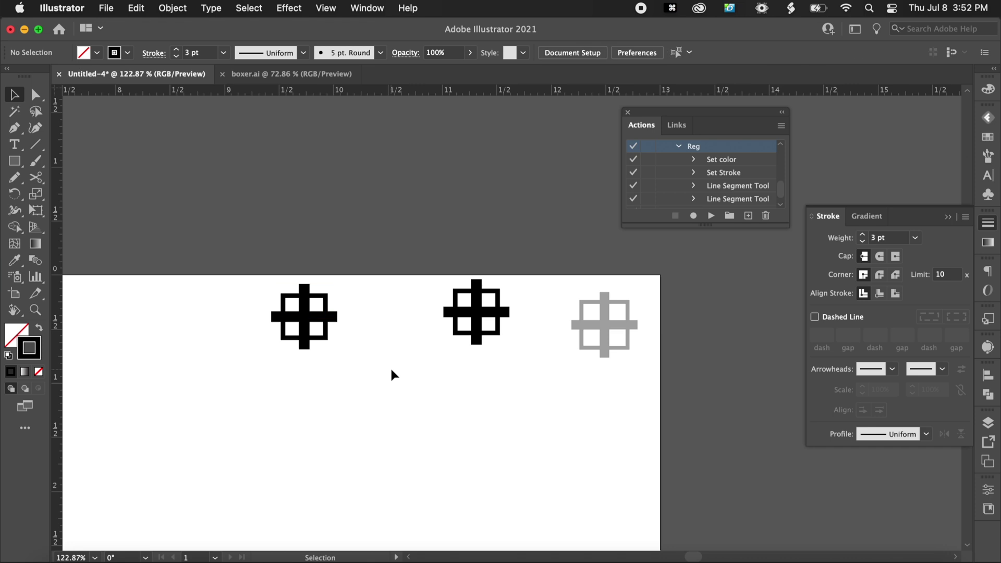
scroll(325, 333, up, 4)
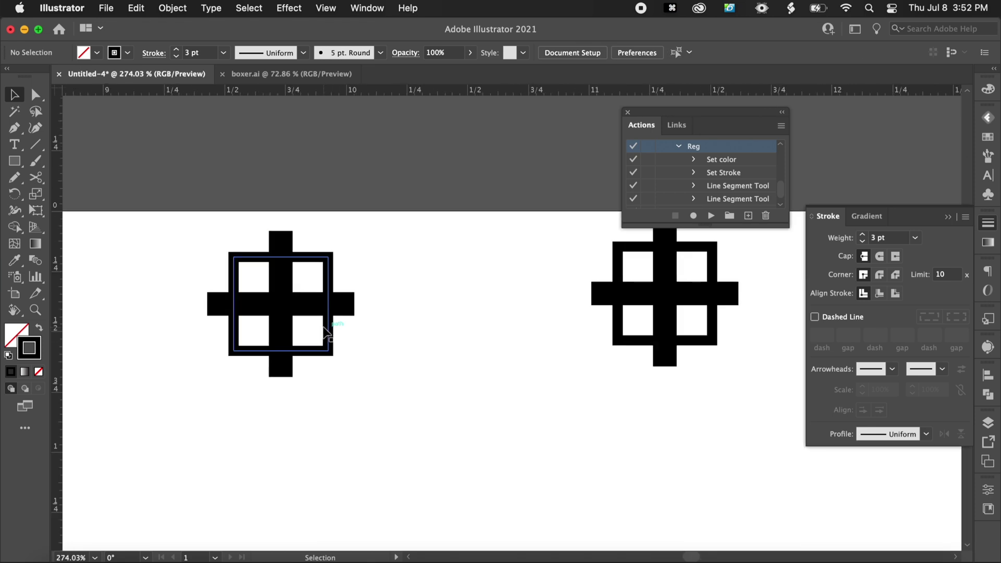
scroll(326, 334, down, 2)
Step: Undo an accidental drag that pulled the inner square out of the left mark
click(329, 337)
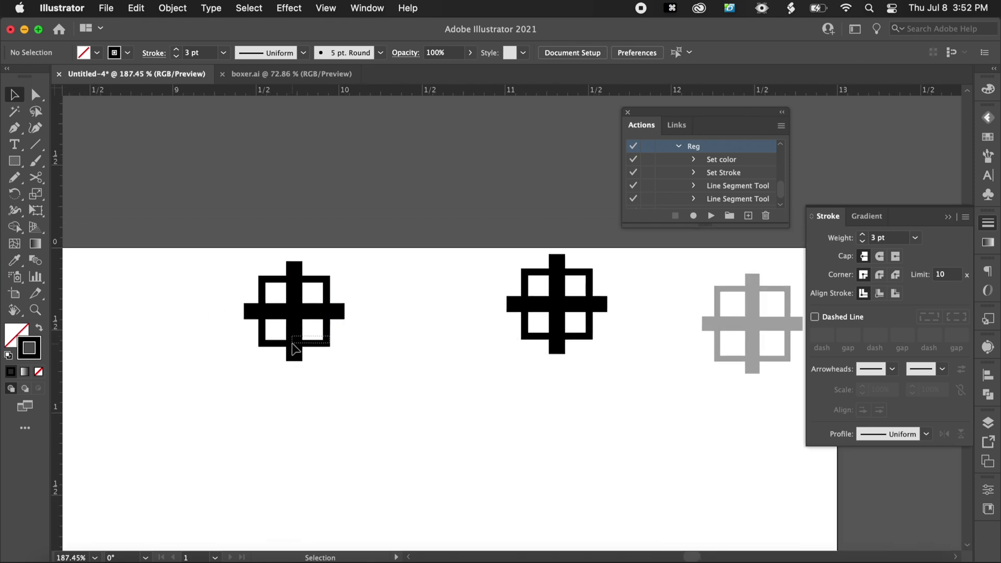
click(326, 344)
click(335, 331)
drag(325, 331, 383, 371)
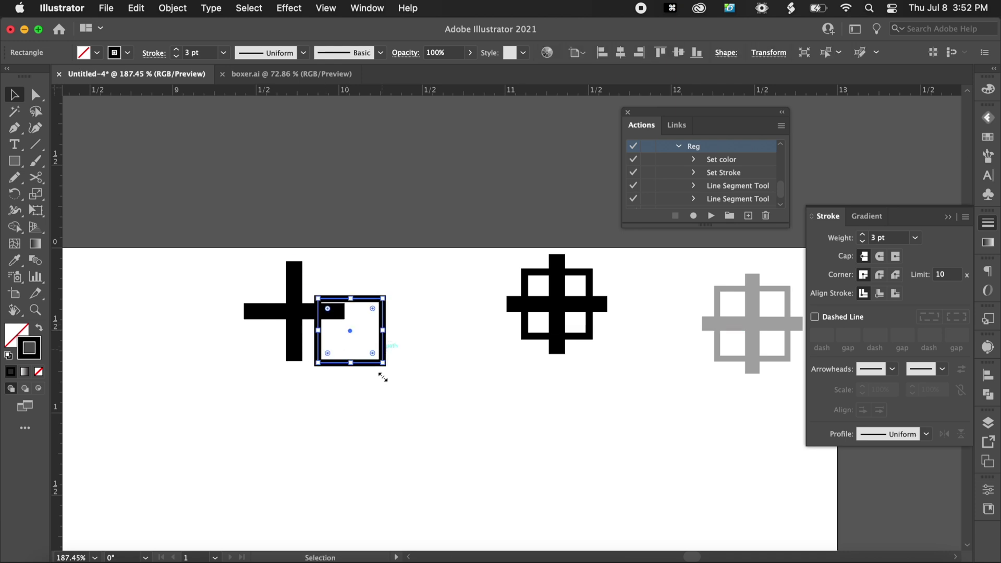
click(386, 427)
key(super+z)
click(438, 448)
Step: Group the left mark's parts with Cmd+G and move the group further left
drag(438, 447, 188, 203)
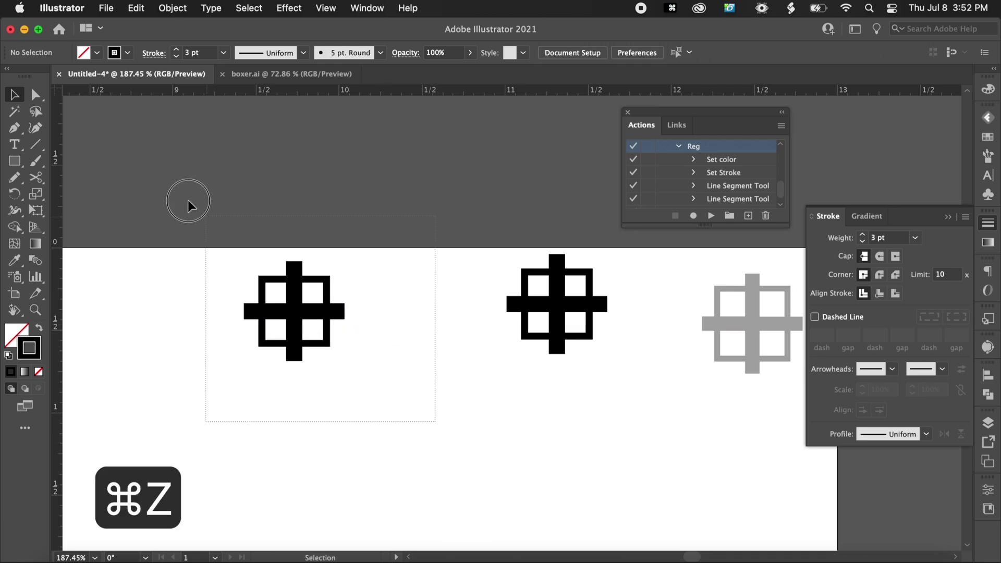
key(super+g)
click(217, 199)
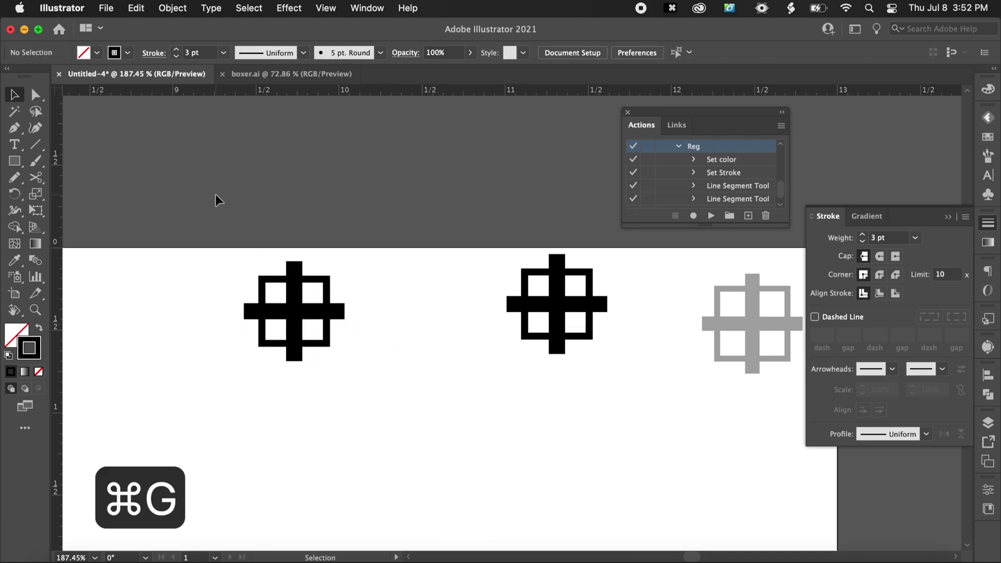
drag(290, 290, 213, 290)
click(333, 287)
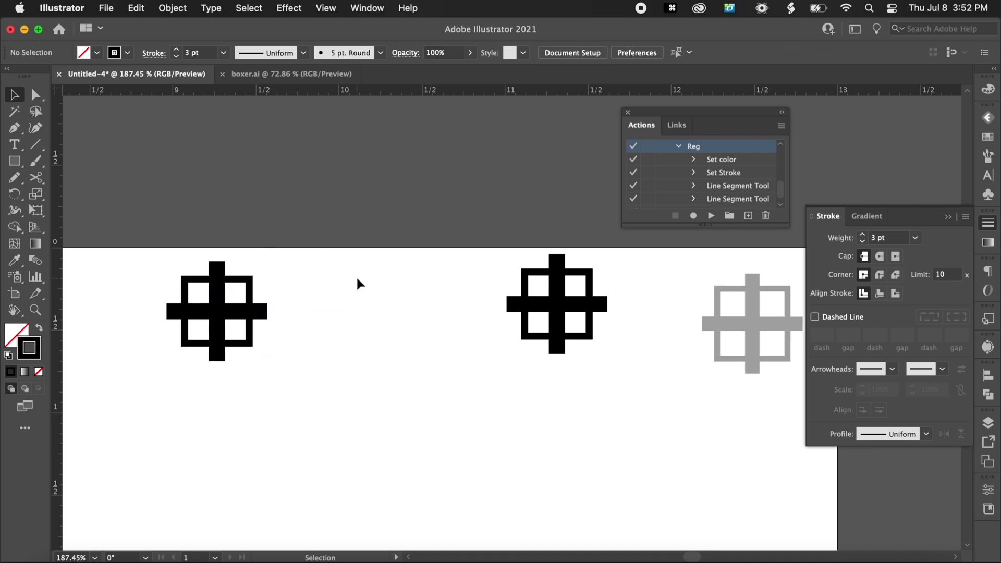
alt+scroll(357, 279, down, 3)
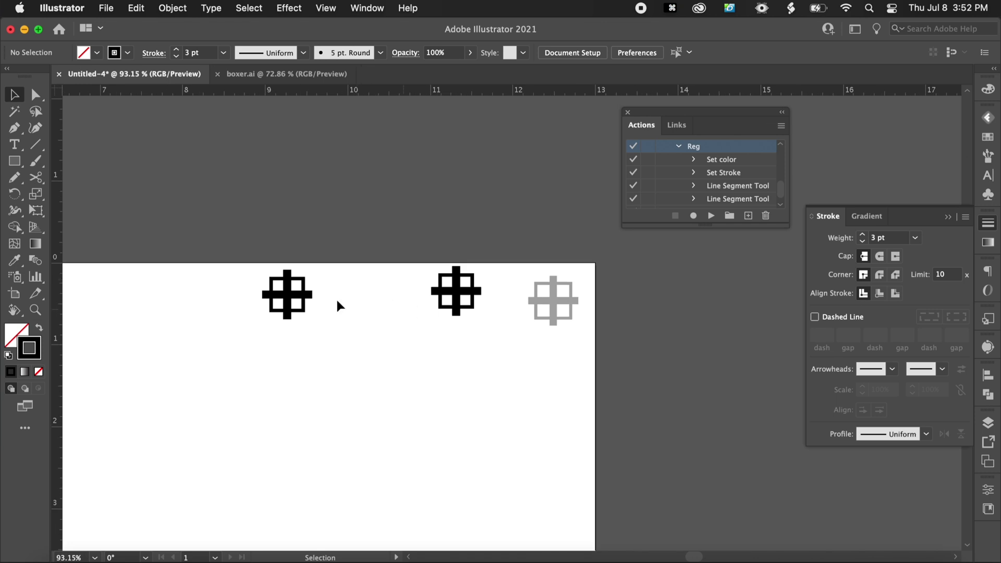
Step: Delete the two black marks, then unlock the grey mark in Layers and delete it
drag(221, 229, 572, 384)
key(BackSpace)
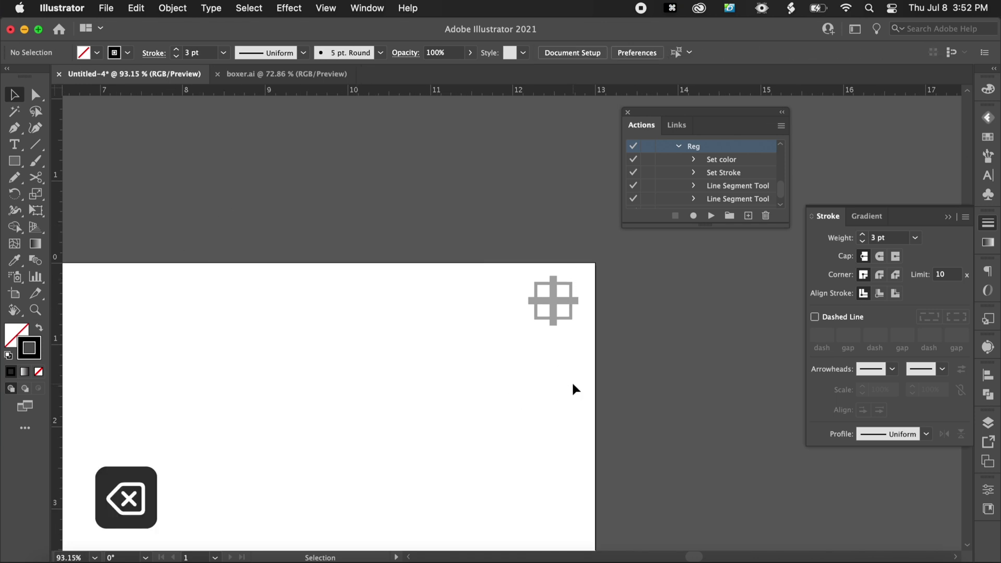
click(988, 422)
click(850, 435)
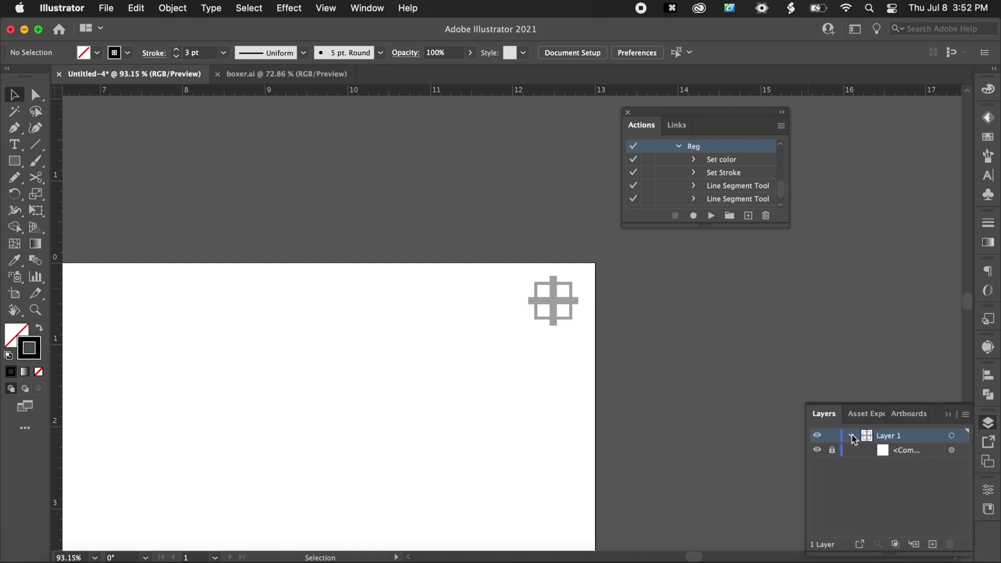
click(832, 451)
click(546, 292)
key(BackSpace)
scroll(547, 294, down, 5)
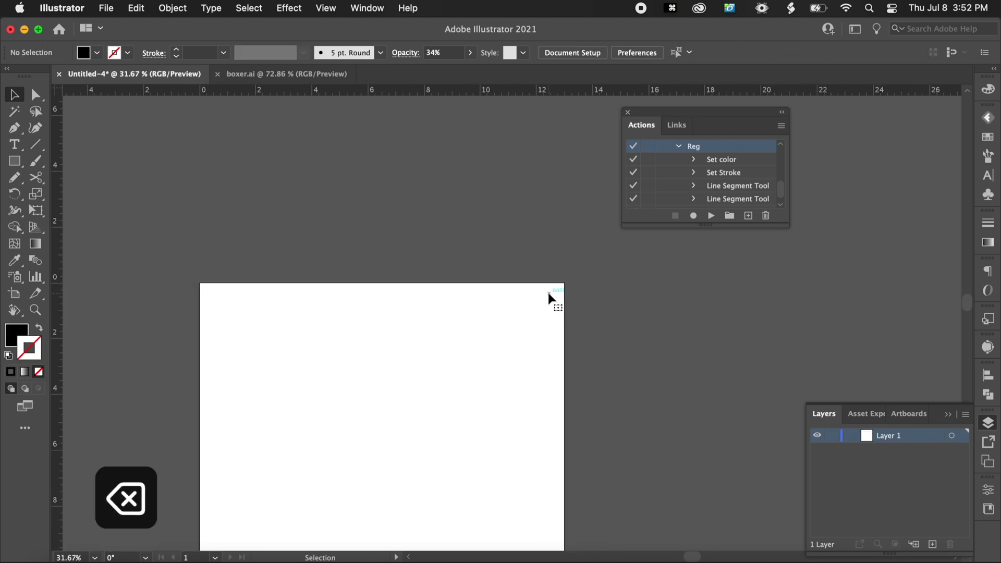
Step: Replay Reg with F1 and group the new cross and square with Cmd+G
click(628, 112)
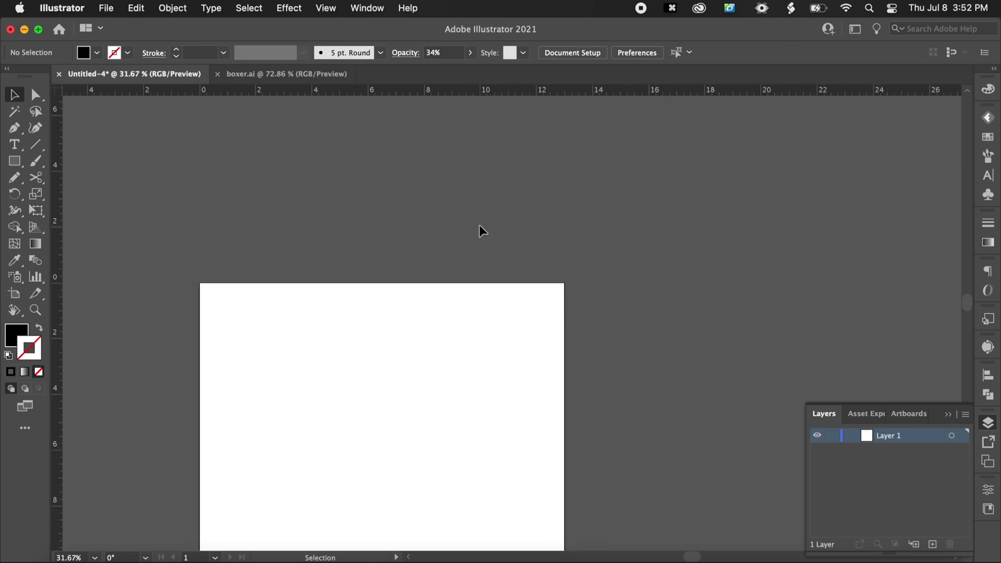
key(F1)
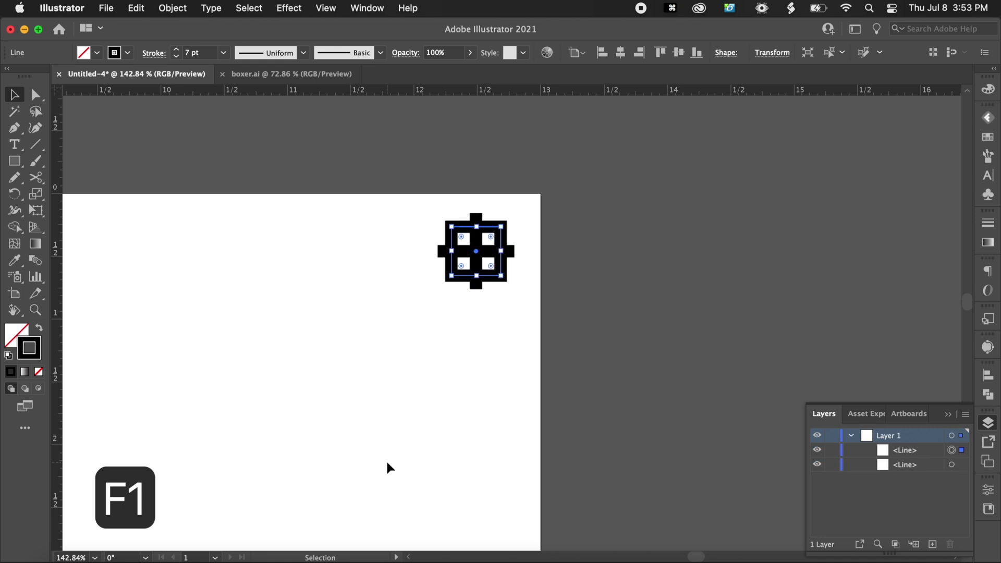
click(386, 411)
scroll(522, 310, down, 5)
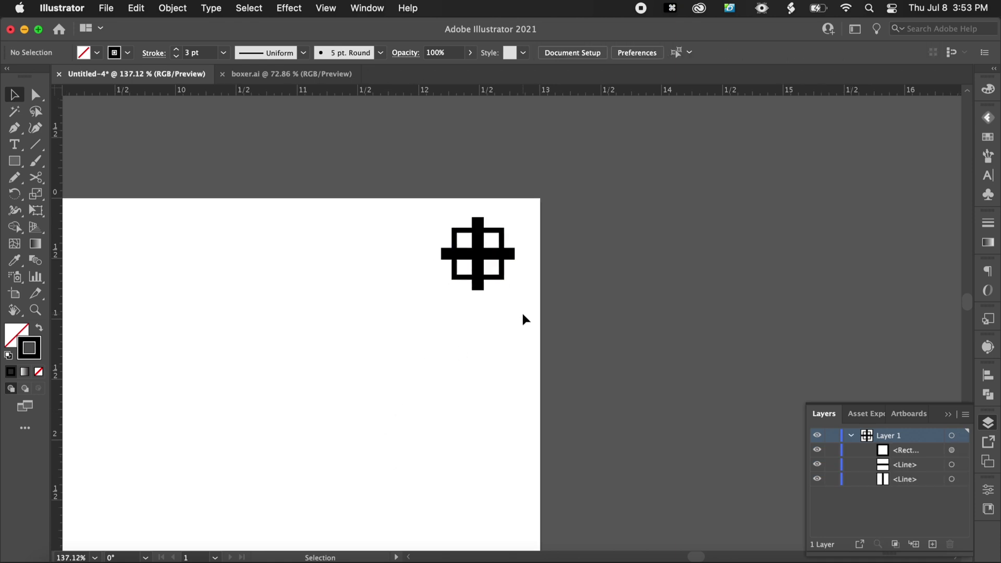
drag(461, 246, 630, 363)
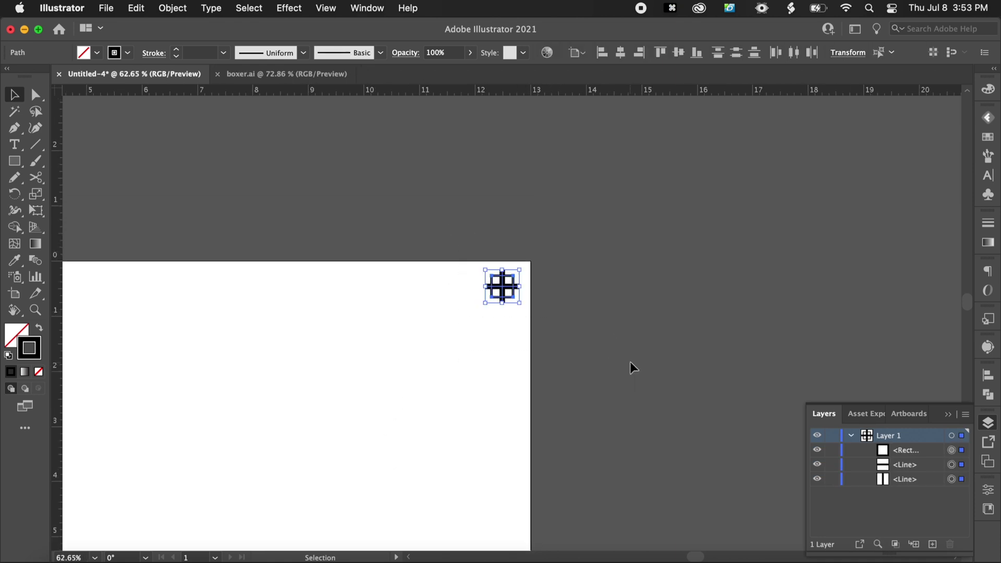
key(cmd+g)
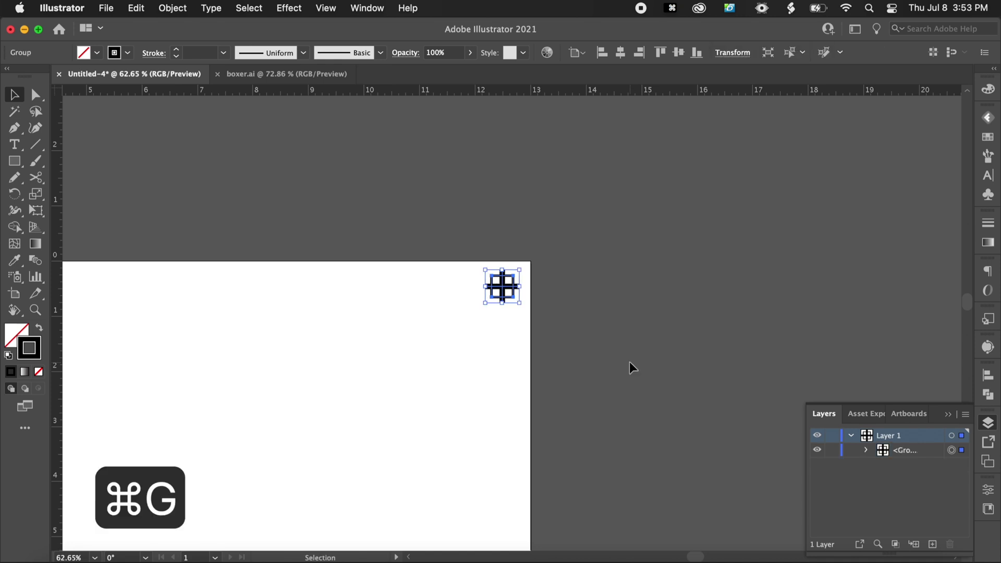
click(630, 362)
Step: Move the grouped registration mark leftward on the artboard
scroll(635, 333, left, 5)
drag(708, 264, 339, 325)
scroll(358, 333, down, 2)
scroll(359, 336, down, 3)
click(396, 360)
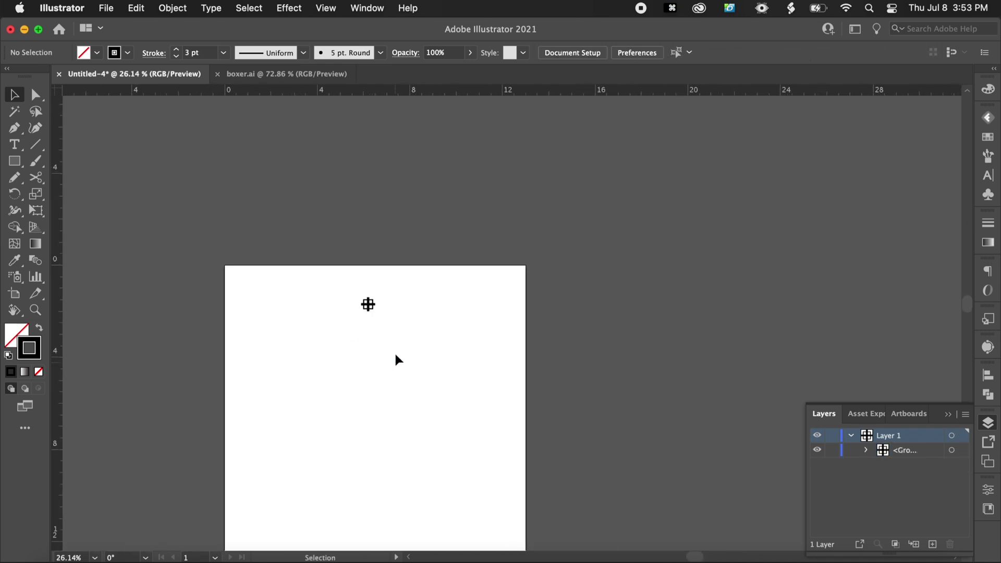
click(106, 8)
Step: Create a new 13 x 19 in document and run the Reg action in it
click(107, 30)
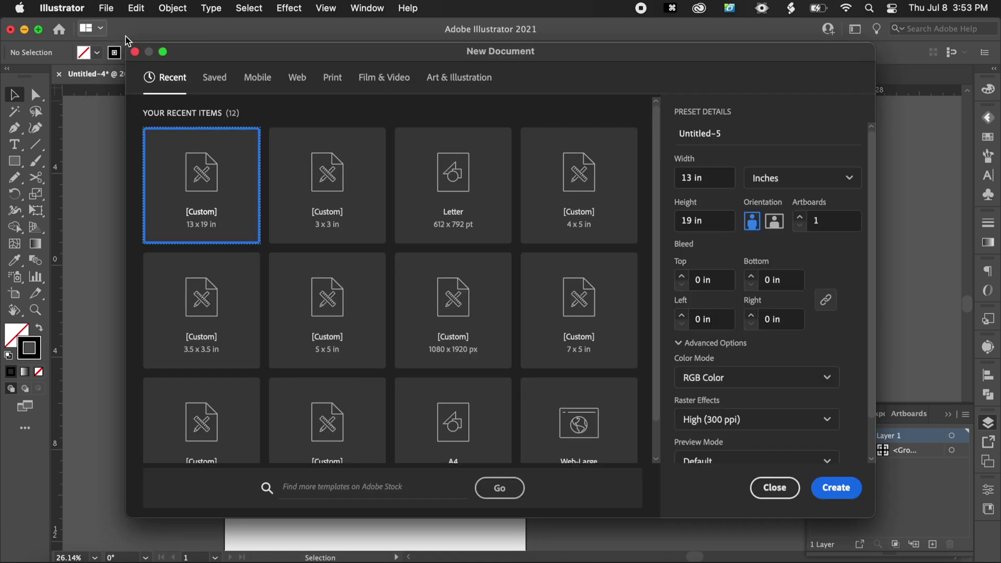
click(844, 485)
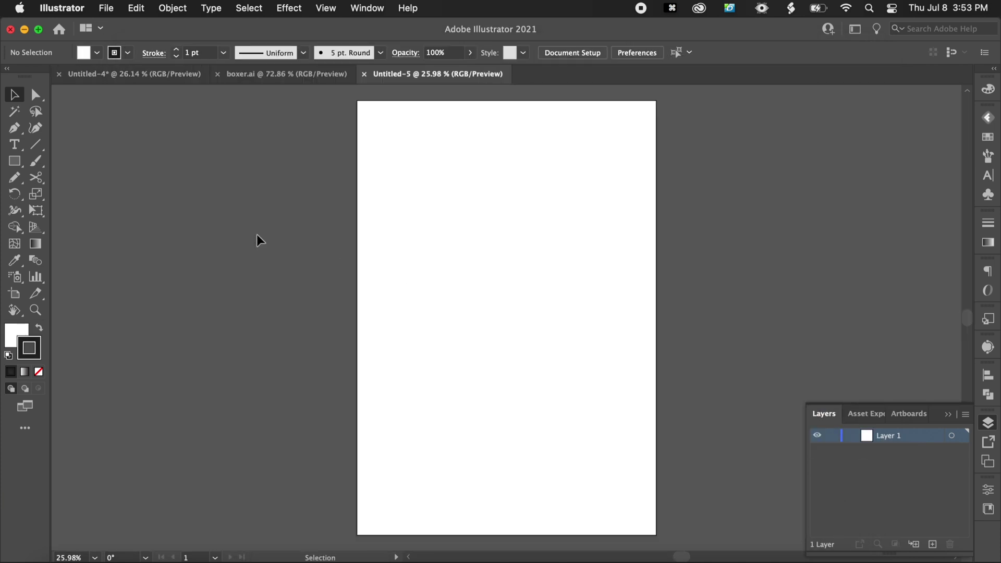
key(F1)
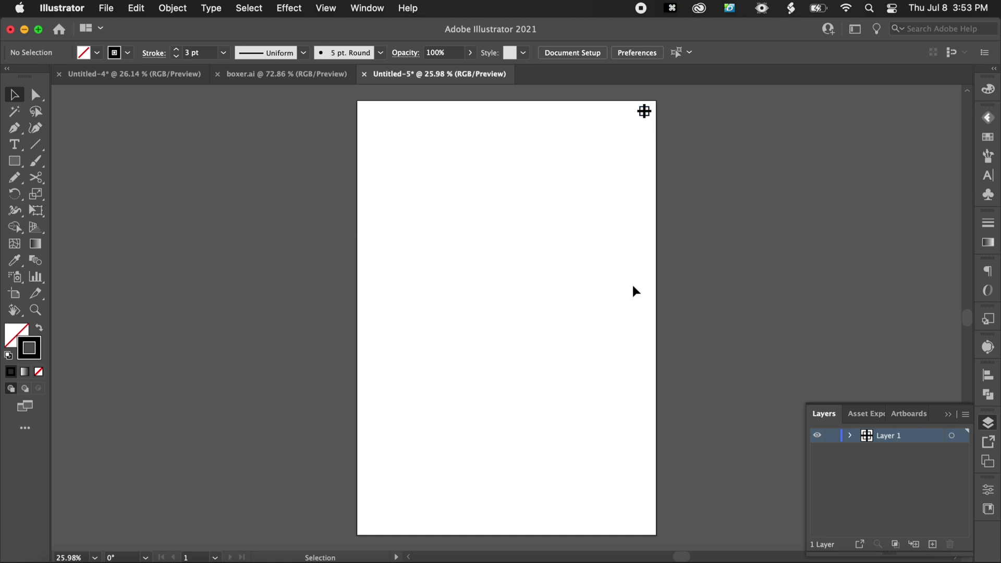
Step: Select all parts of the new registration mark and group them with Cmd+G
drag(368, 111, 643, 506)
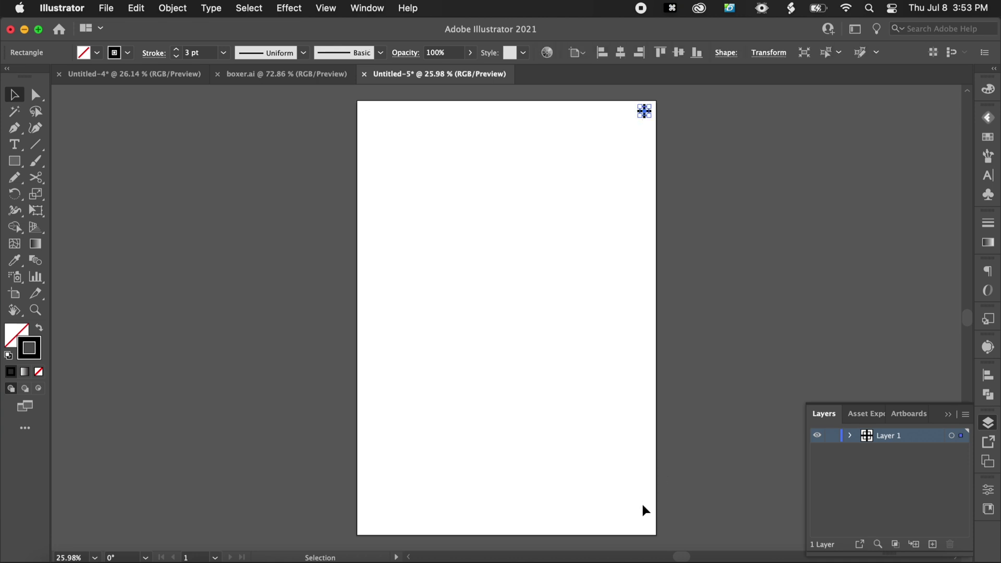
click(702, 177)
key(super+equal)
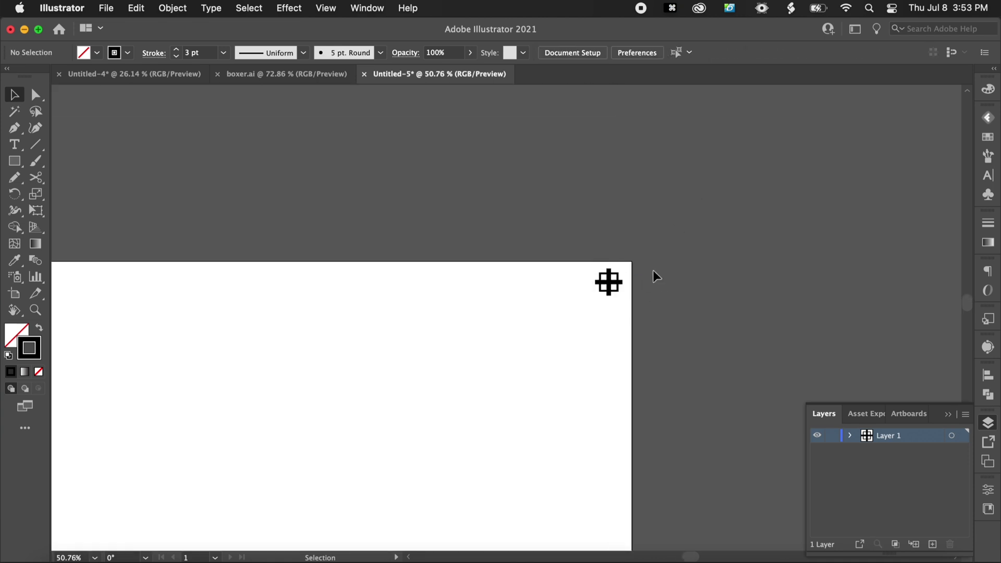
drag(589, 248, 634, 311)
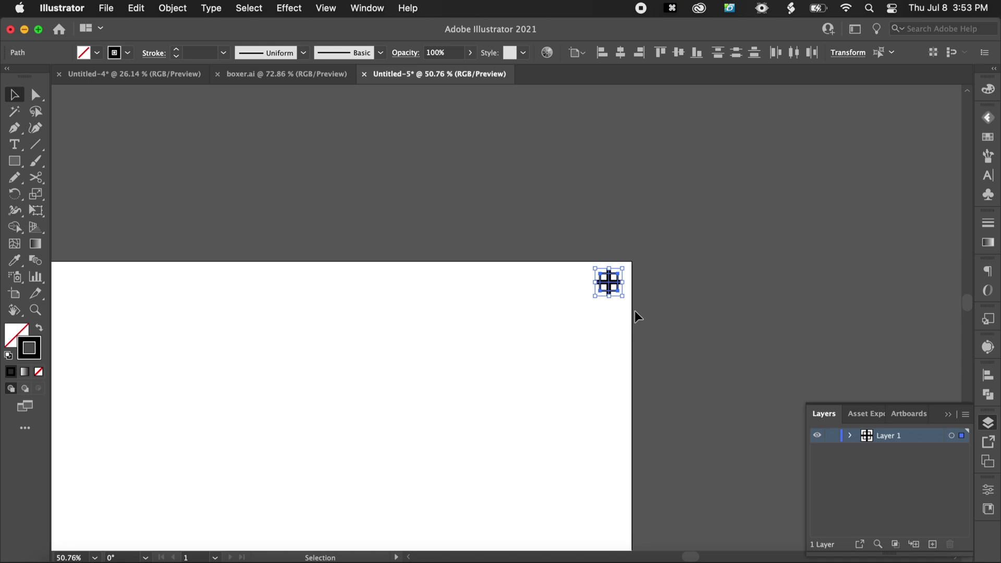
key(super+g)
click(687, 312)
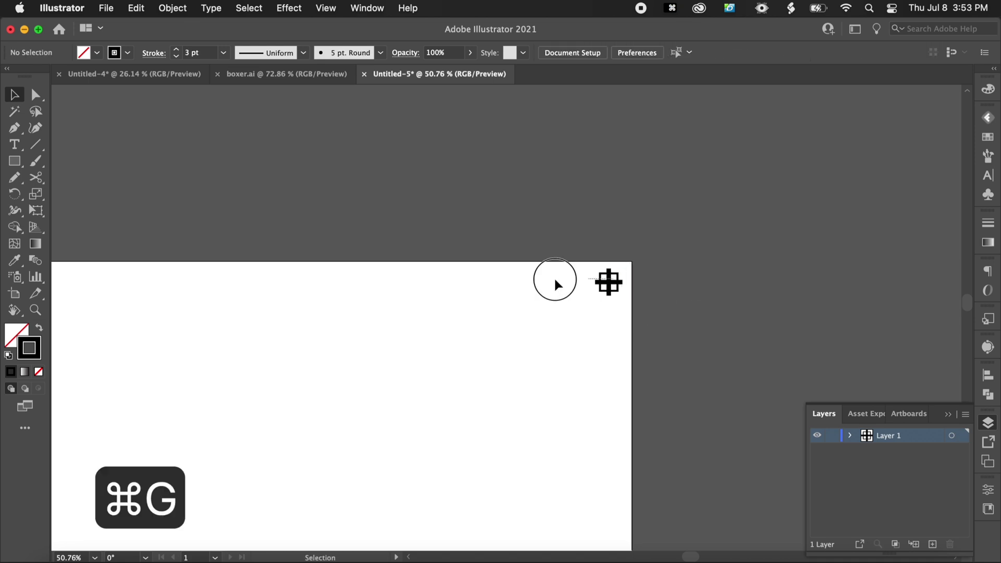